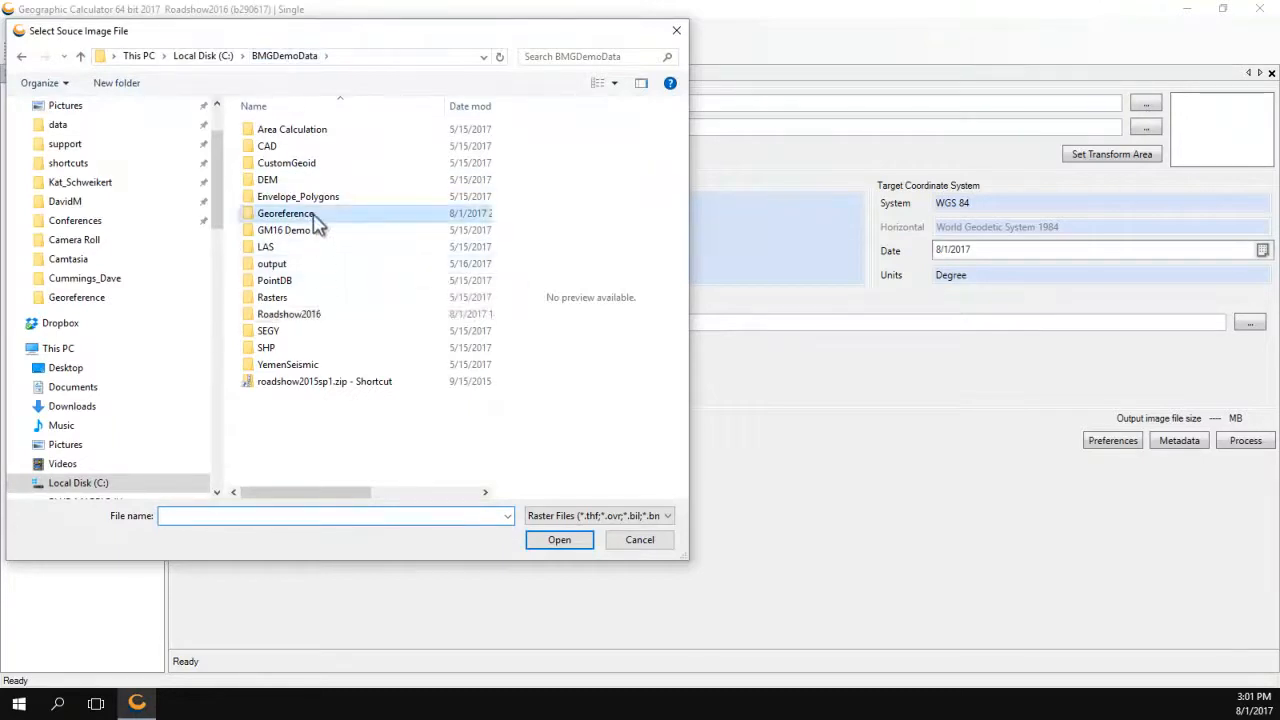
# Pick Image1.tif from the Georeference demo folder as the source image.
pyautogui.doubleClick(312, 215)
pyautogui.click(452, 155)
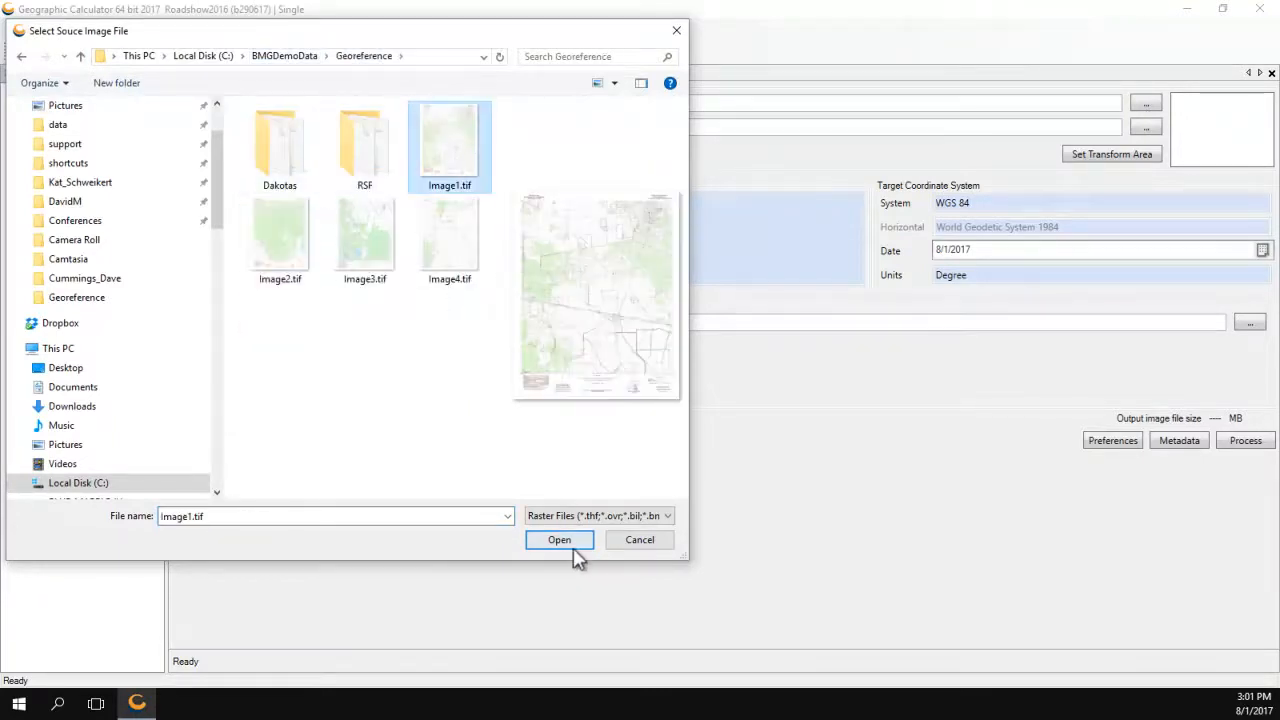
pyautogui.click(566, 543)
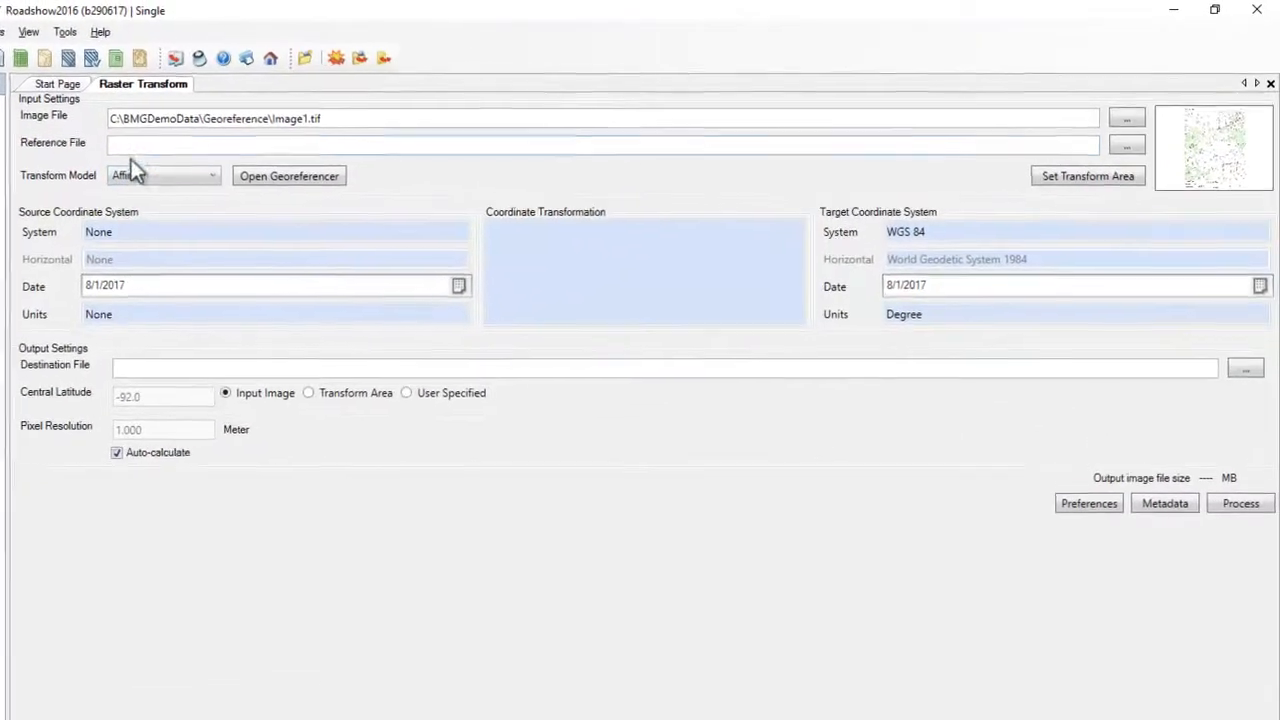
# Launch the Georeferencer from the Tools menu so Image1.tif appears in the source viewer.
pyautogui.click(273, 126)
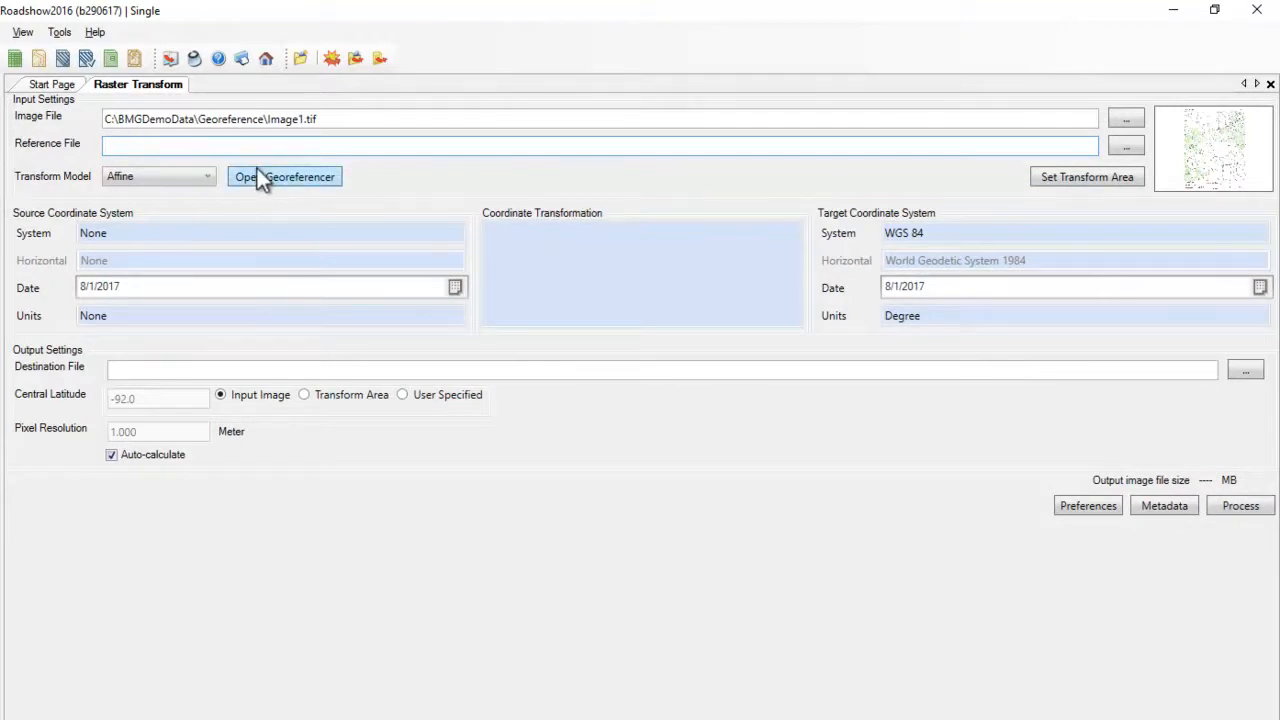
pyautogui.click(60, 33)
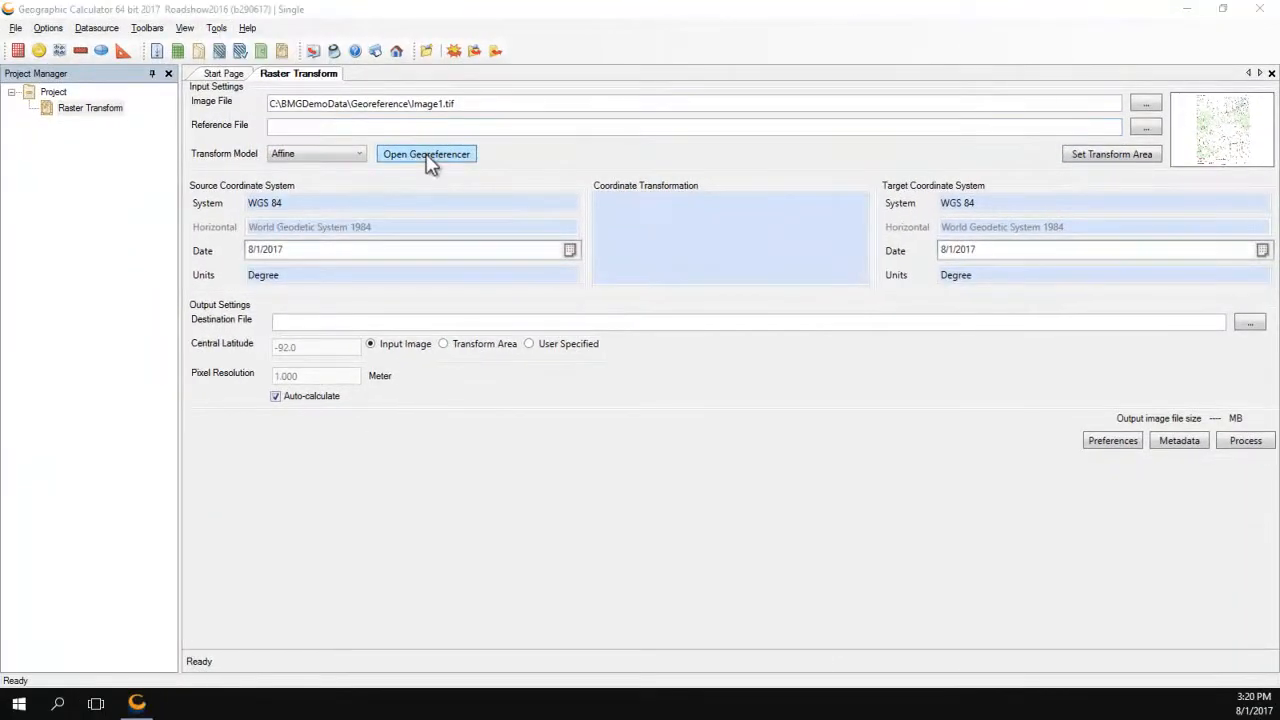
pyautogui.click(427, 158)
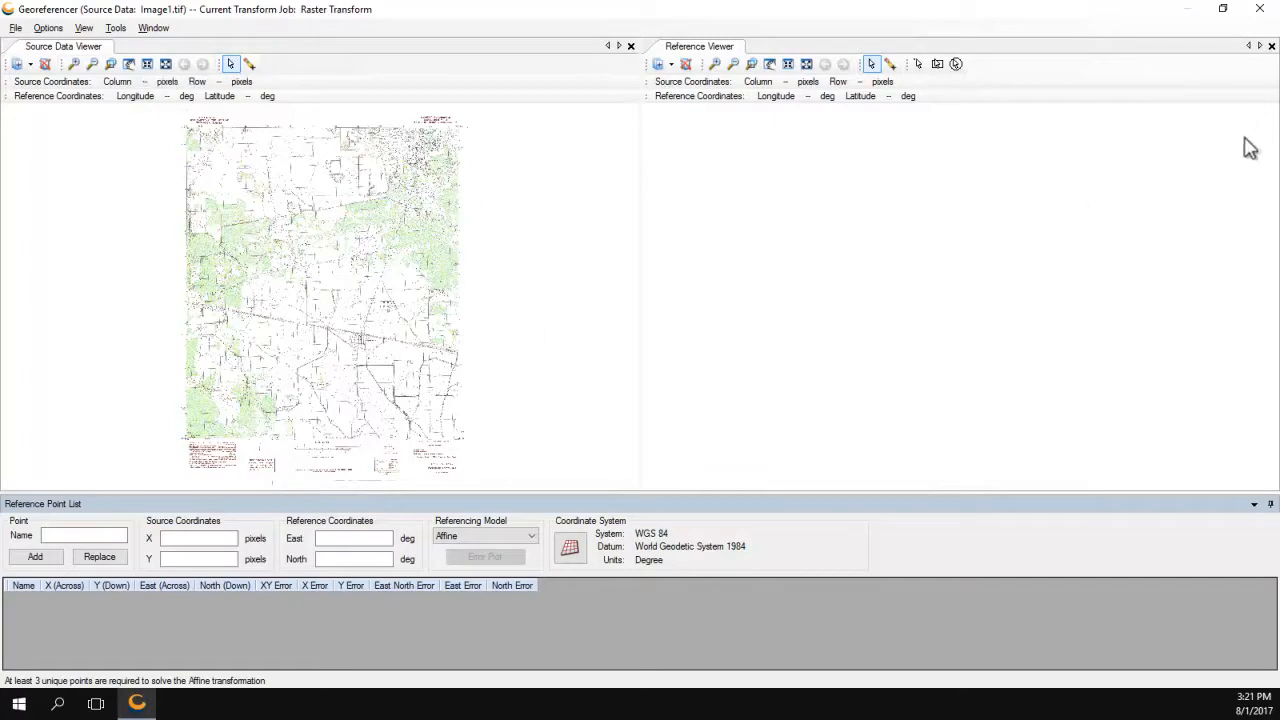
# Close the Reference Viewer and zoom in twice on the map's bottom legend.
pyautogui.click(1271, 47)
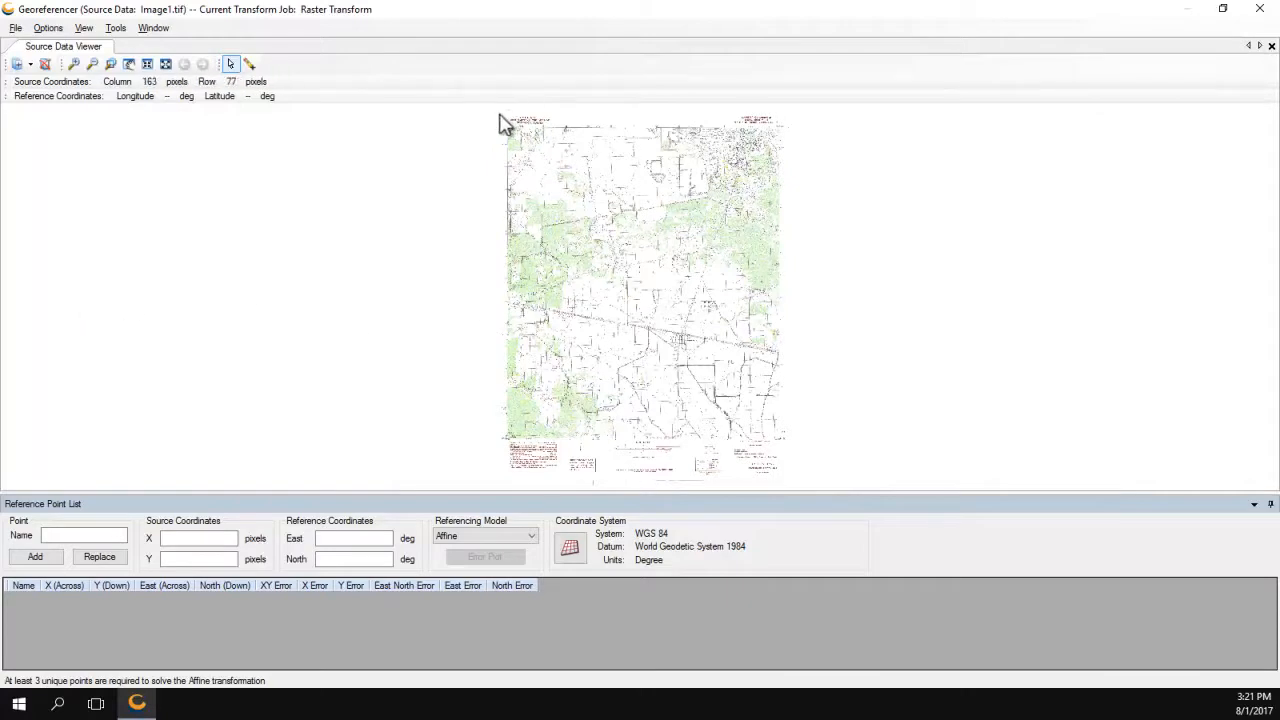
pyautogui.click(80, 63)
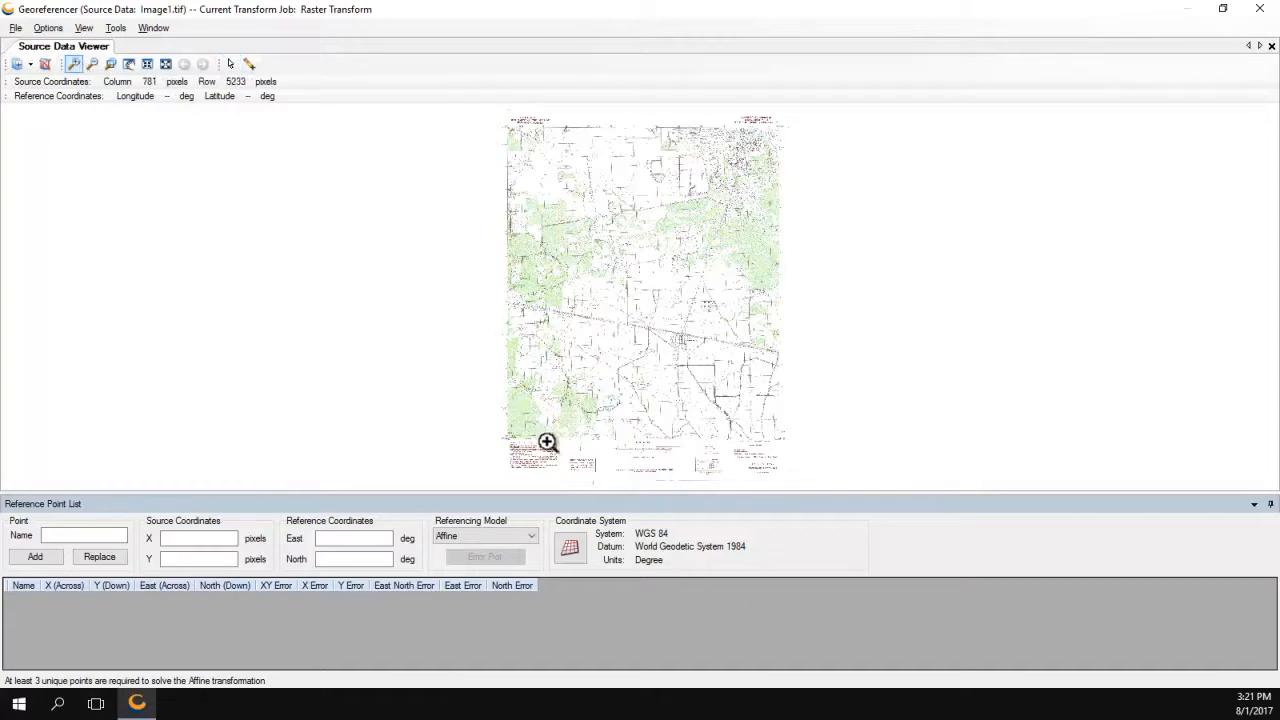
pyautogui.click(594, 466)
pyautogui.click(513, 274)
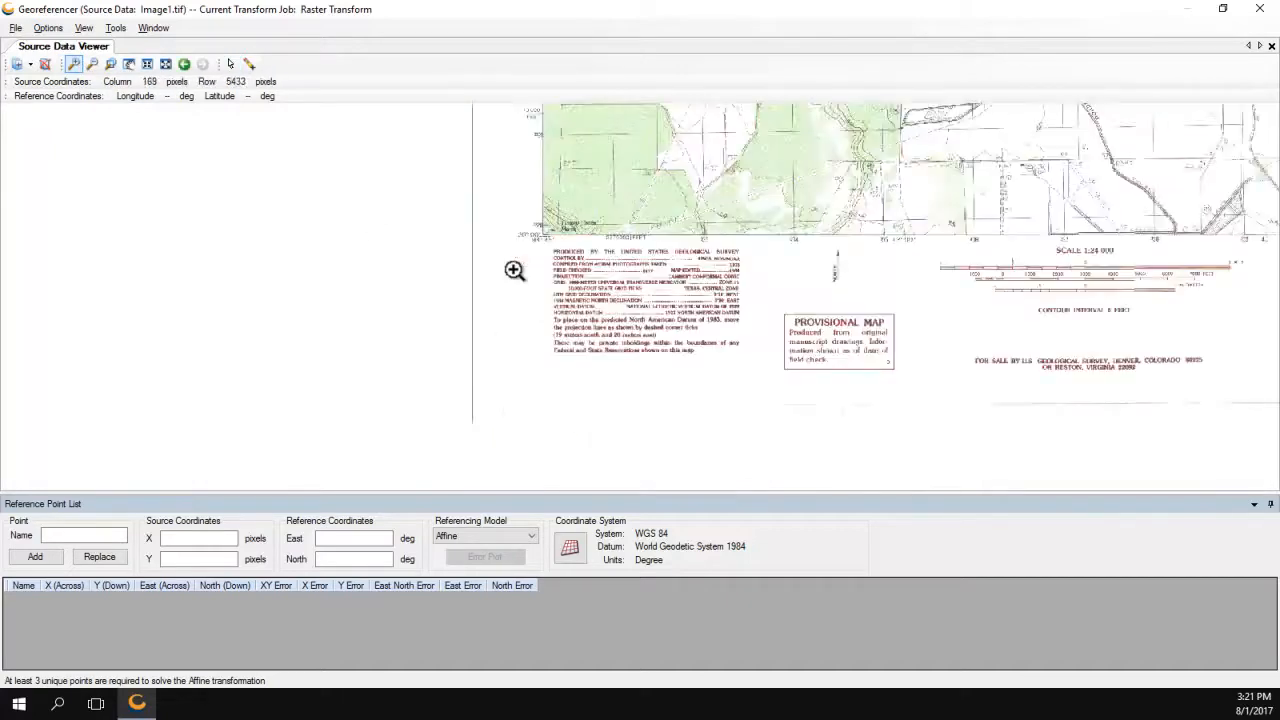
# Zoom closer on the legend to read Lambert Conformal Conic, Texas Central Zone, 1927 NAD.
pyautogui.click(713, 282)
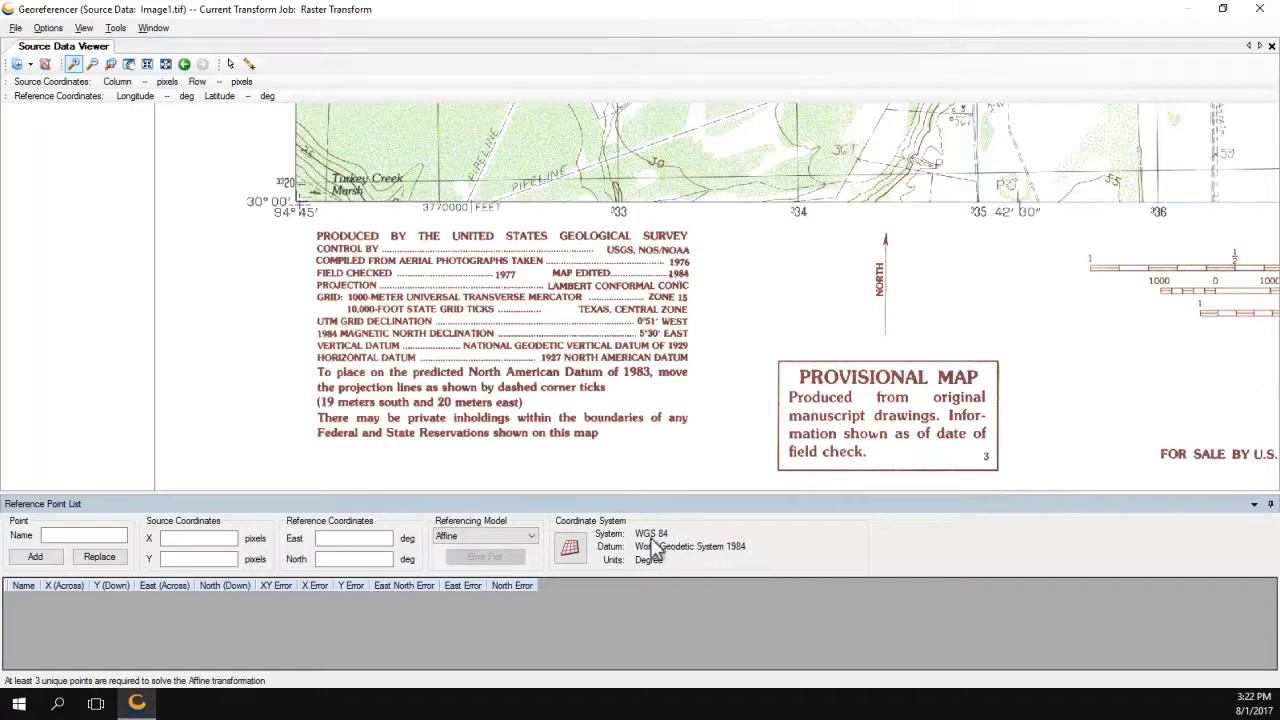
# Set the reference coordinate system to NAD27 after searching 'nad27' under North America.
pyautogui.click(570, 552)
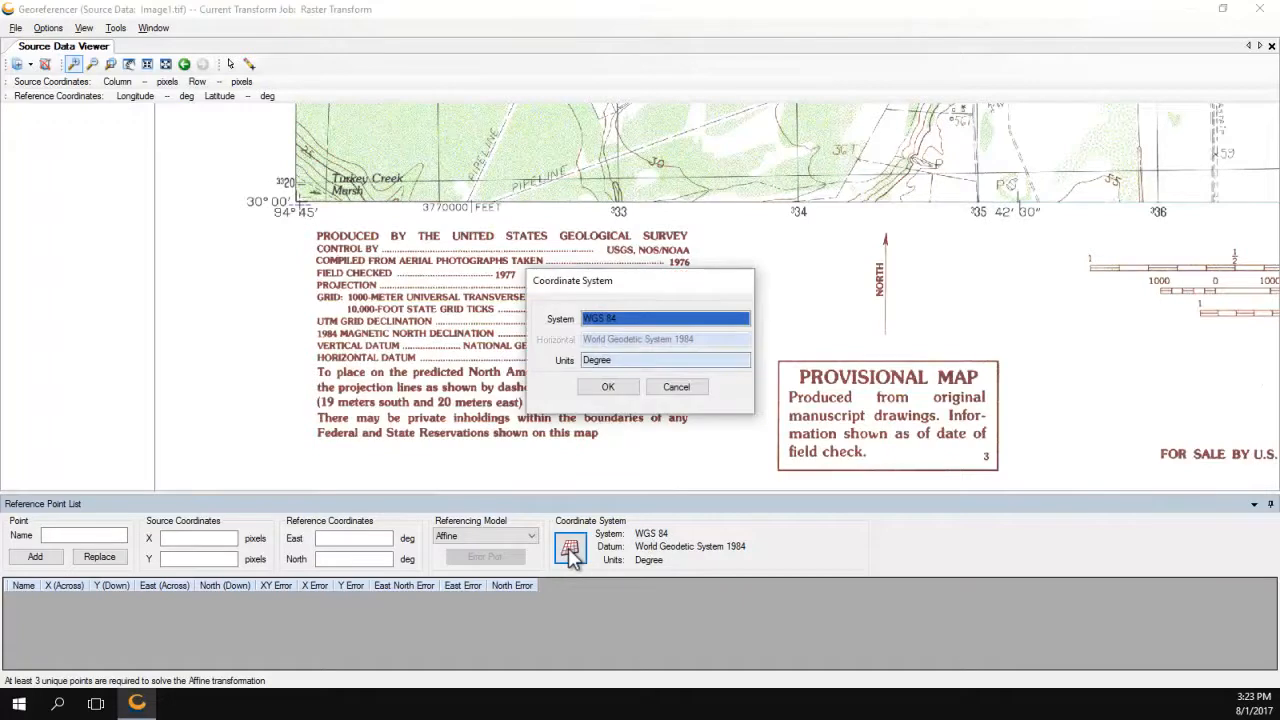
pyautogui.click(625, 320)
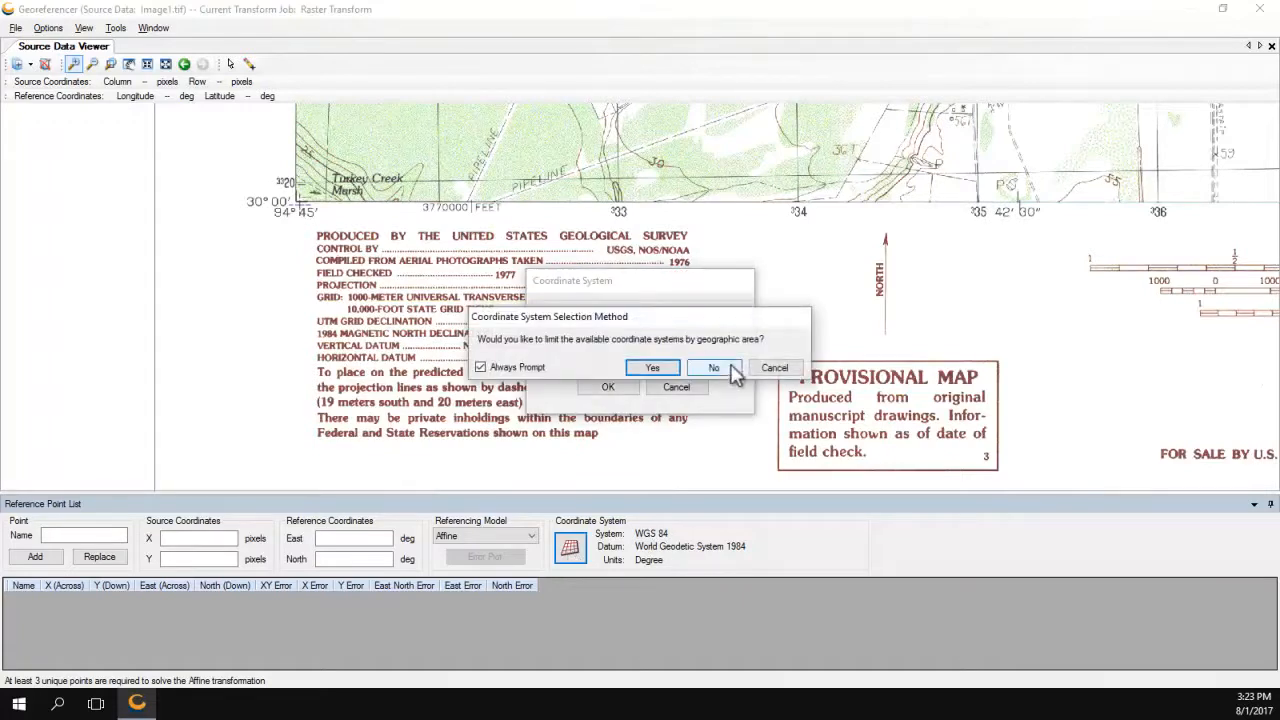
pyautogui.click(725, 365)
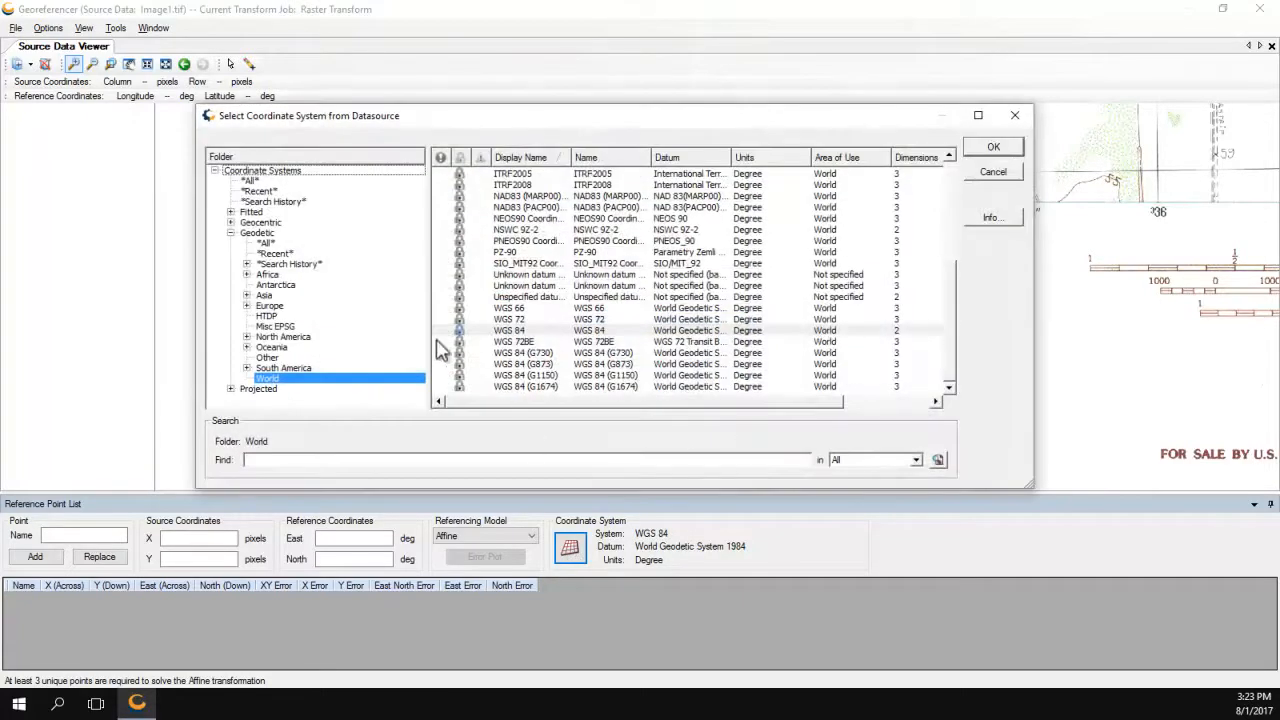
pyautogui.click(284, 338)
pyautogui.click(289, 465)
pyautogui.write('nad27')
pyautogui.press('Return')
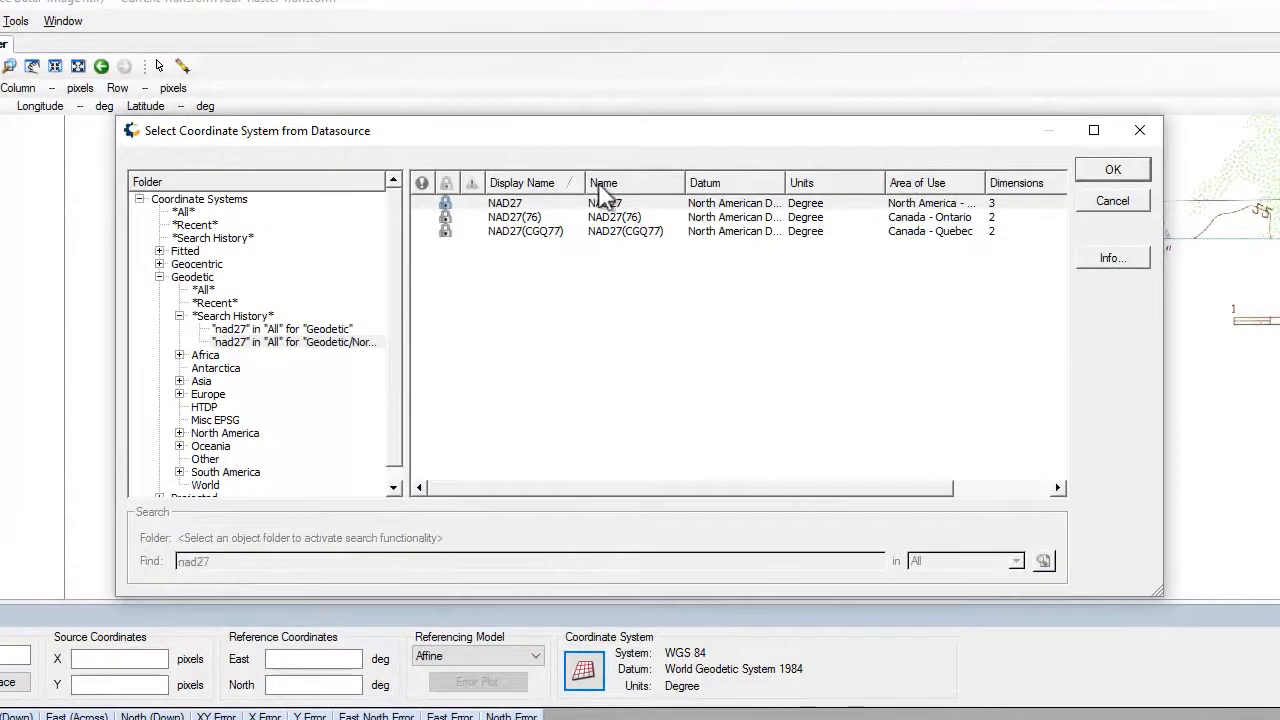
pyautogui.click(1088, 170)
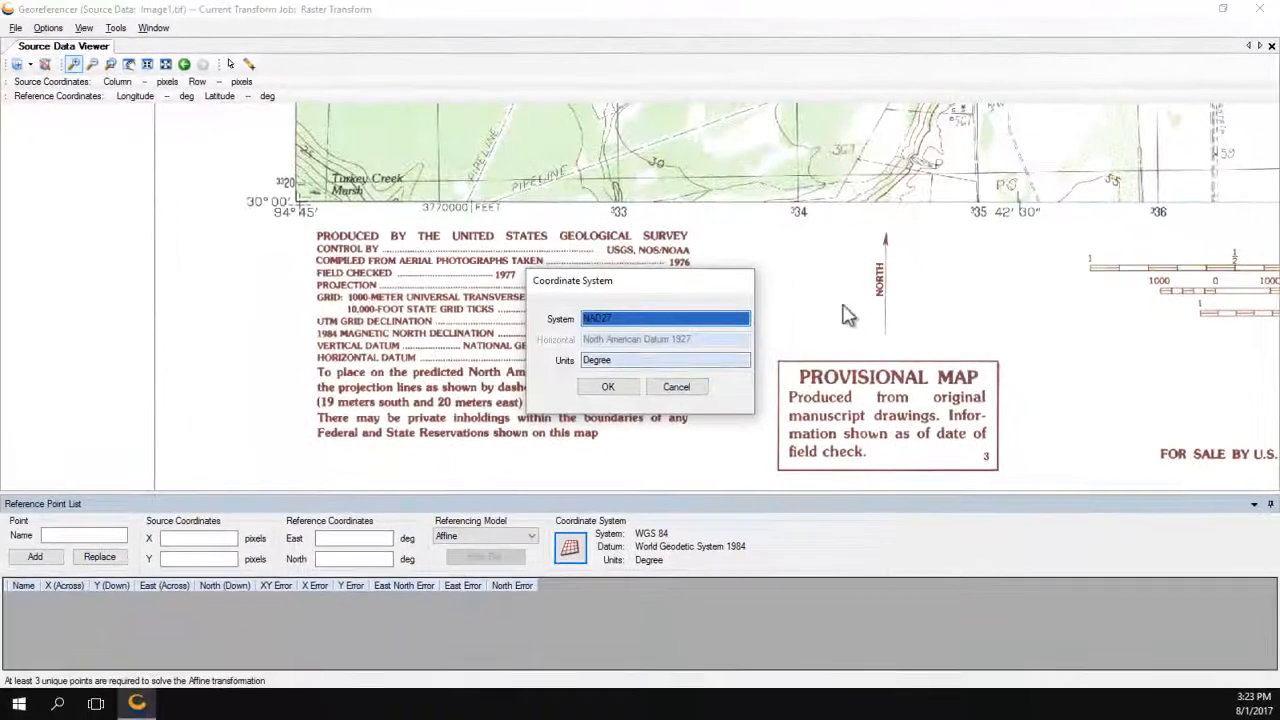
pyautogui.click(607, 388)
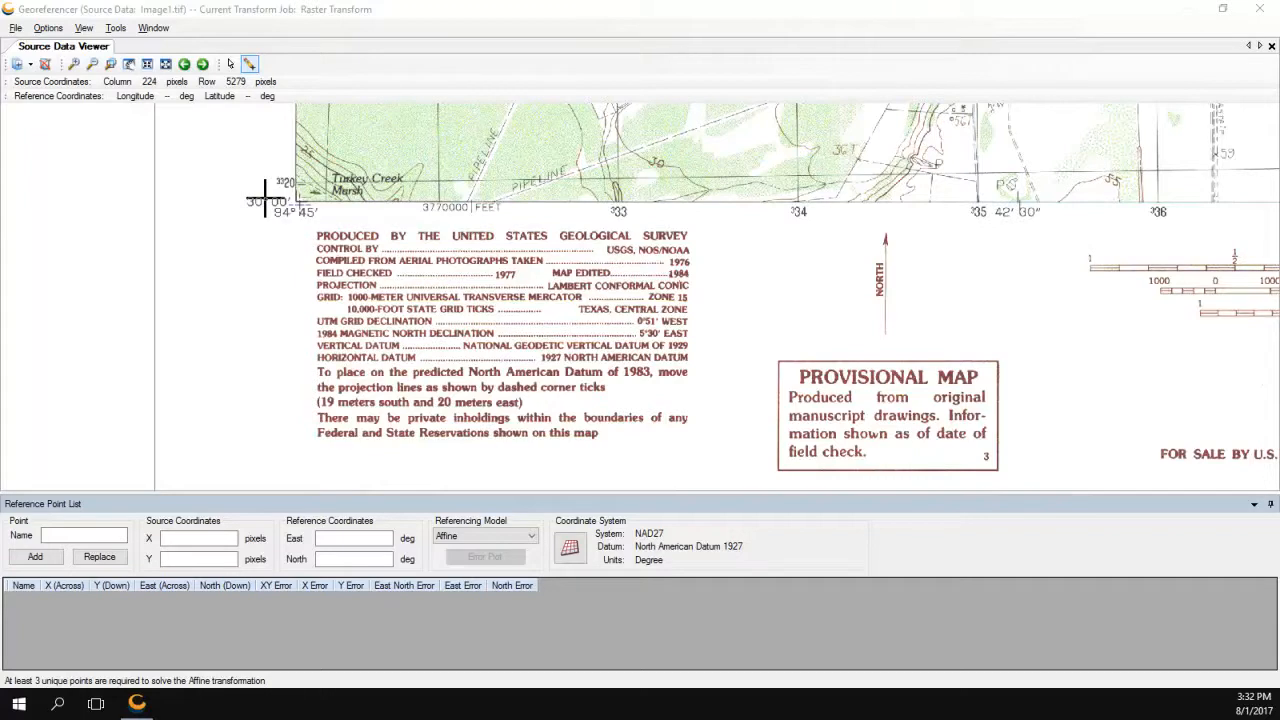
# Set the Reference Point List coordinate format to DD MM SS. in Preferences.
pyautogui.click(44, 33)
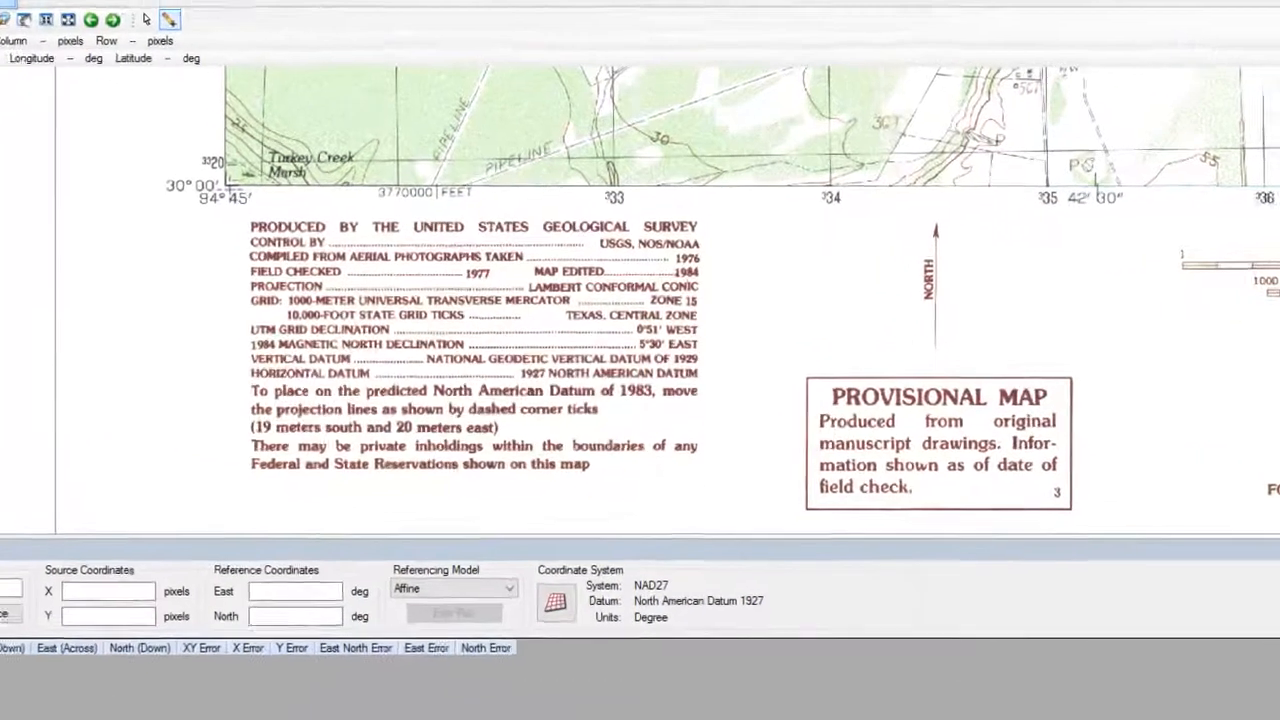
pyautogui.click(5, 3)
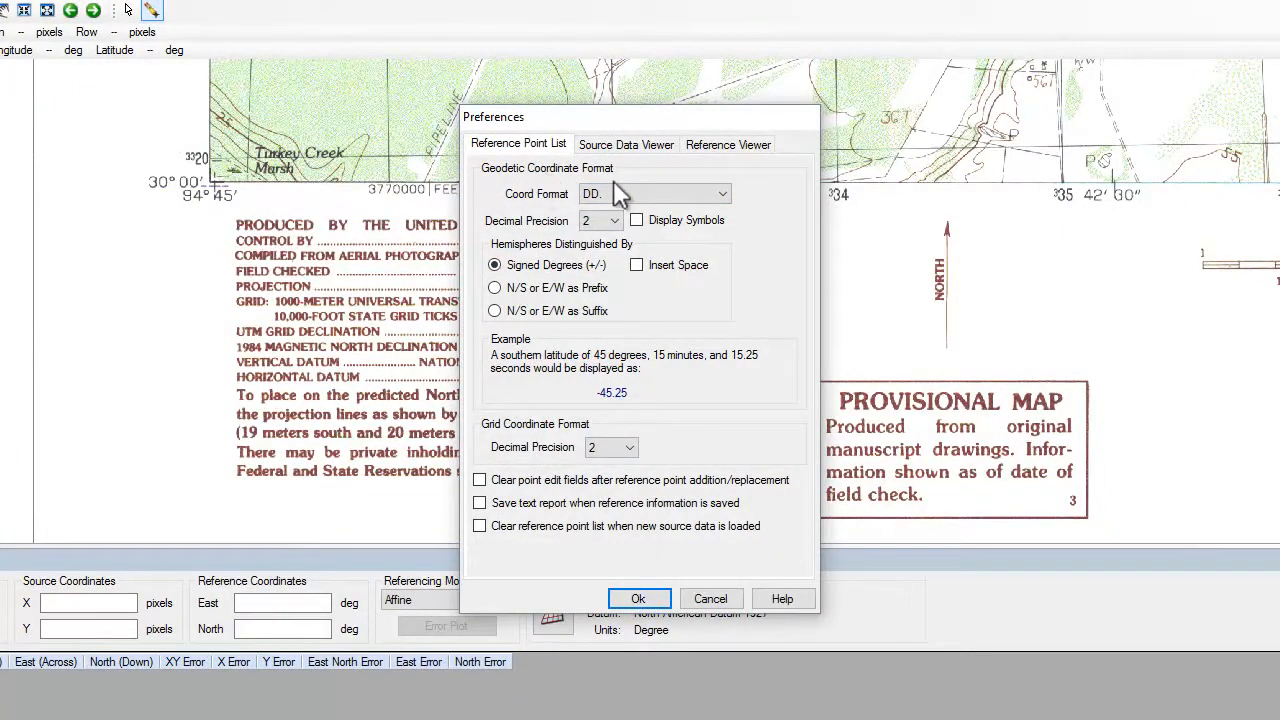
pyautogui.click(658, 196)
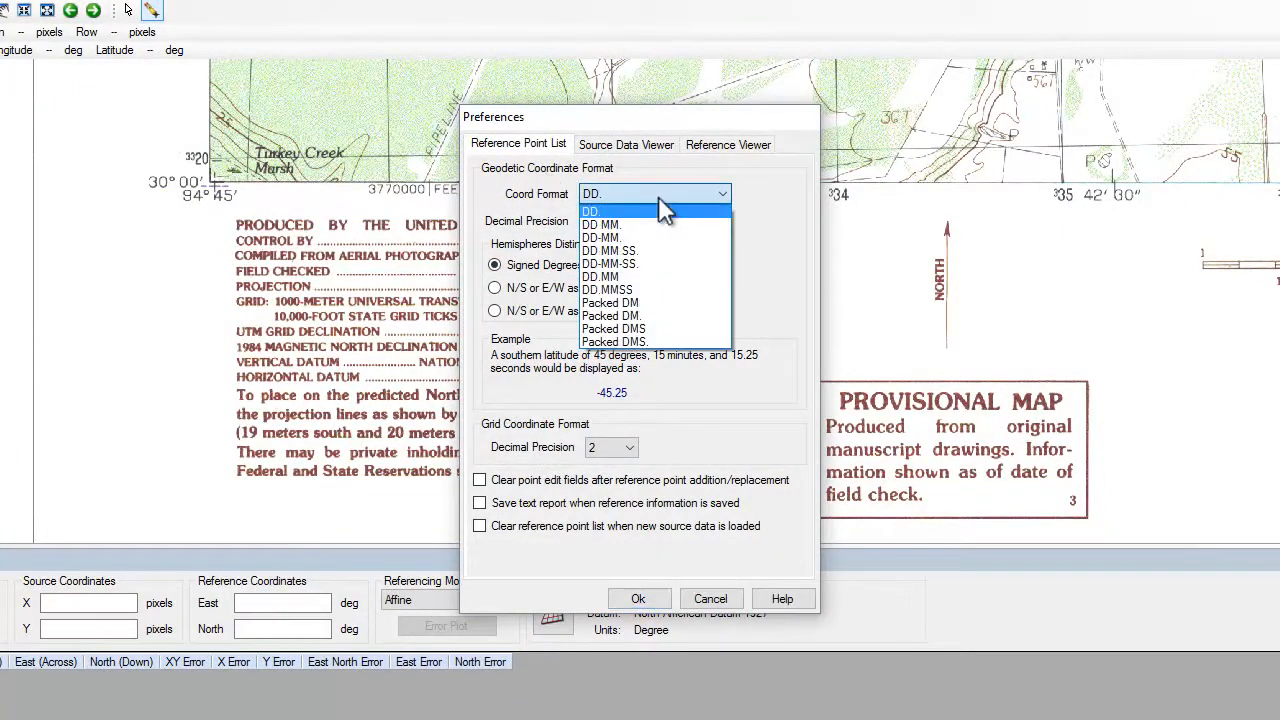
pyautogui.click(677, 252)
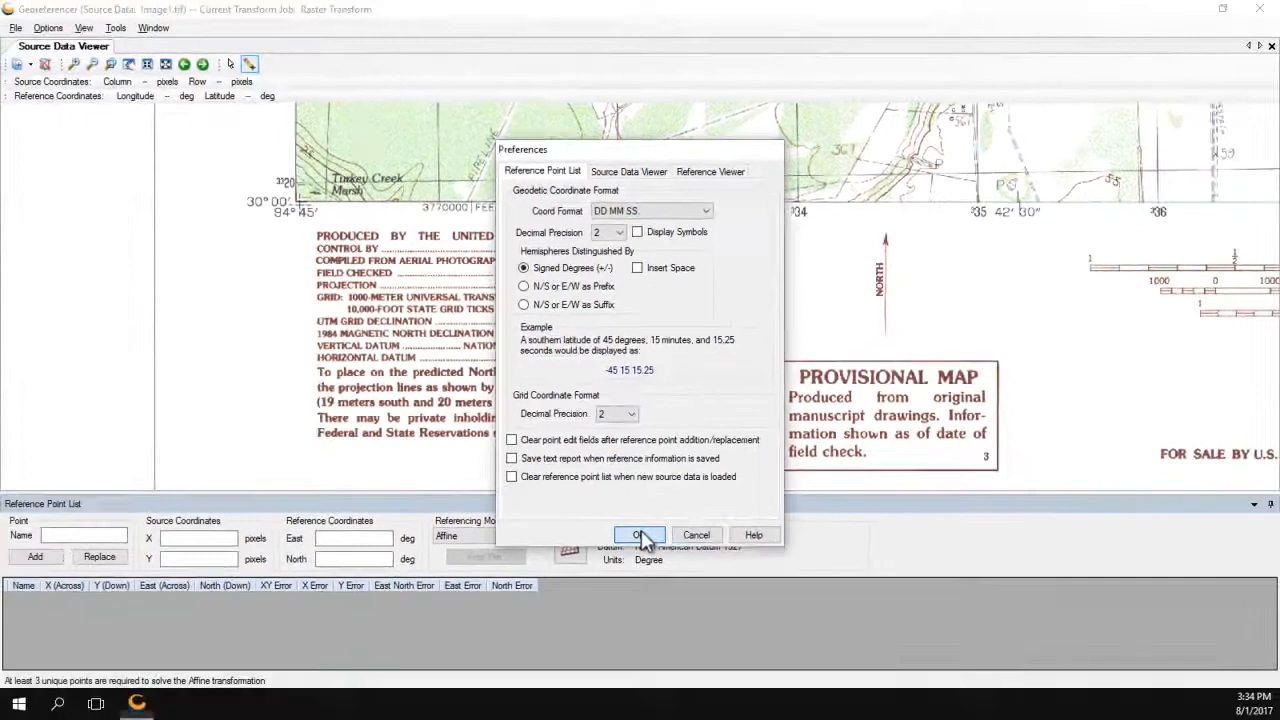
pyautogui.click(640, 544)
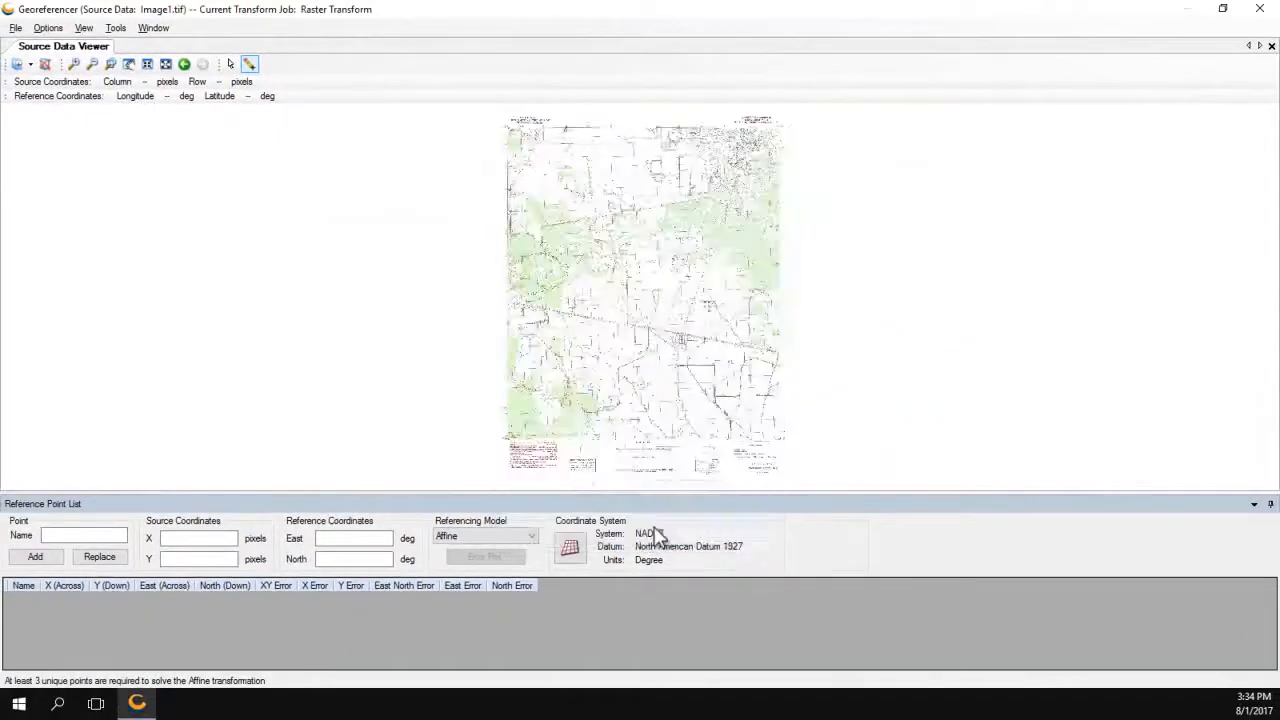
# Zoom in on the Turkey Creek Marsh corner of the map.
pyautogui.click(185, 66)
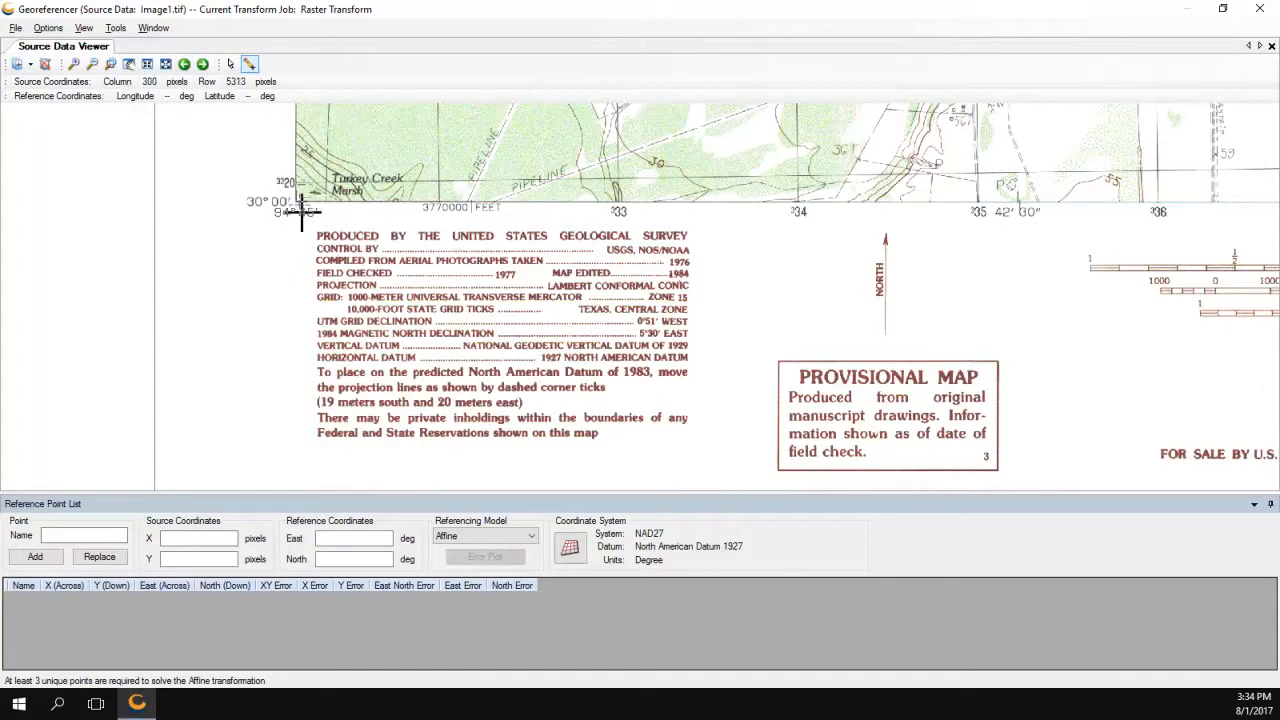
pyautogui.click(73, 63)
pyautogui.click(295, 201)
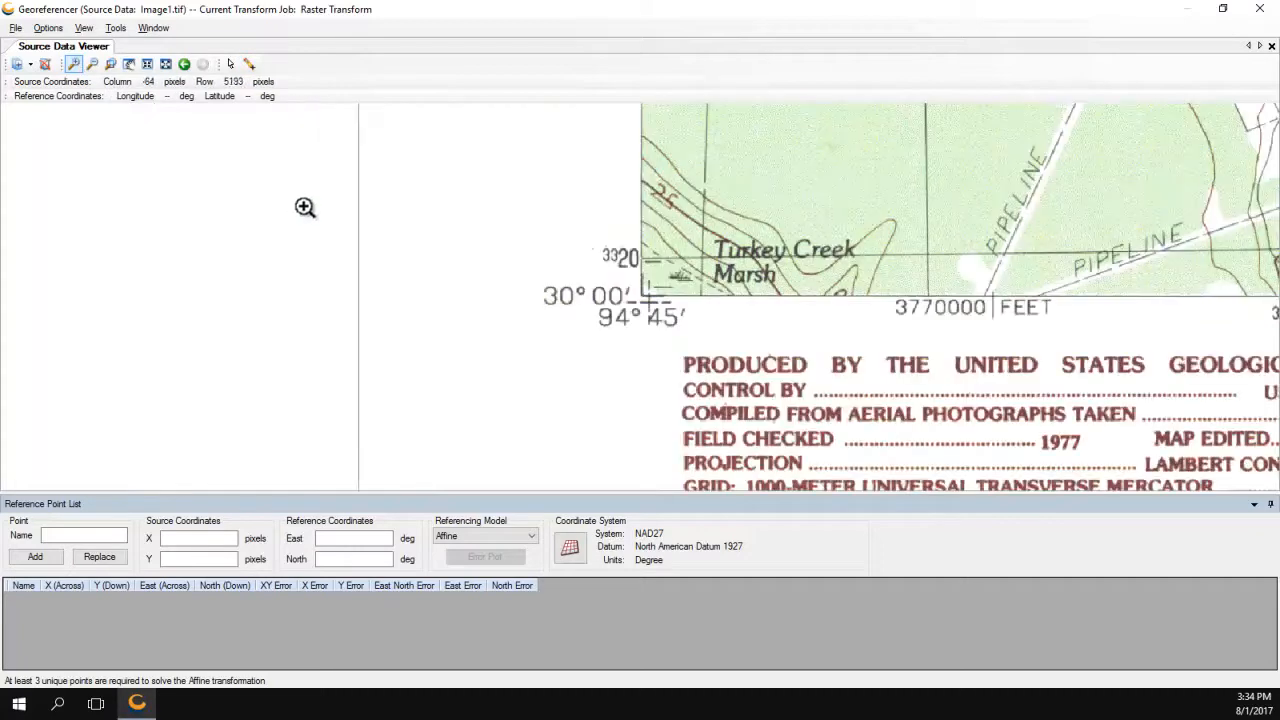
# Add Point 1 at that corner with East -94 45 and North 30.
pyautogui.click(249, 67)
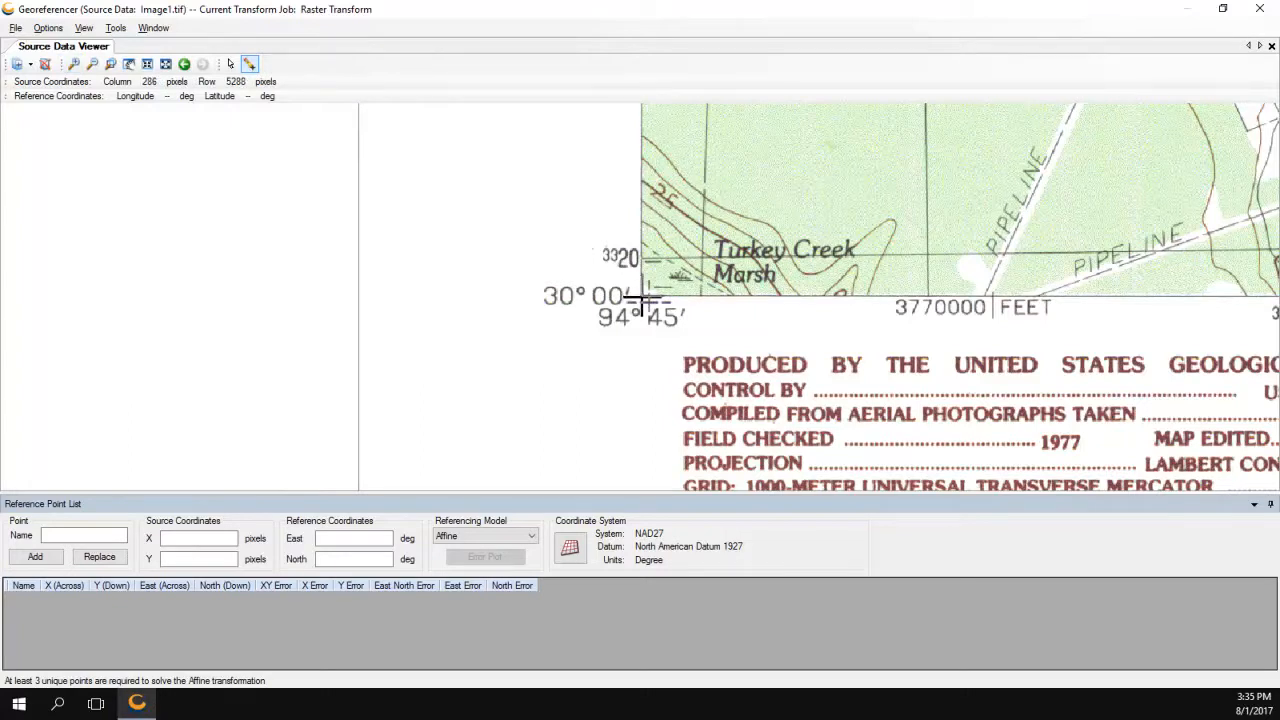
pyautogui.click(637, 298)
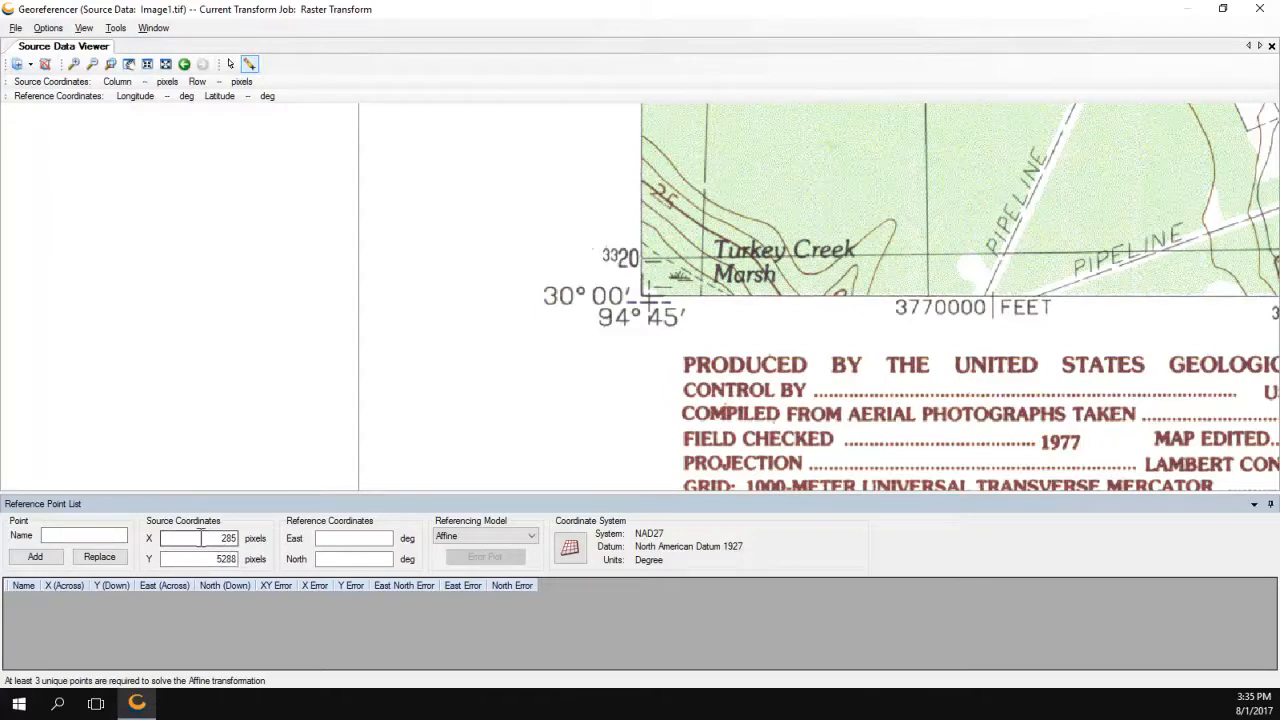
pyautogui.click(356, 538)
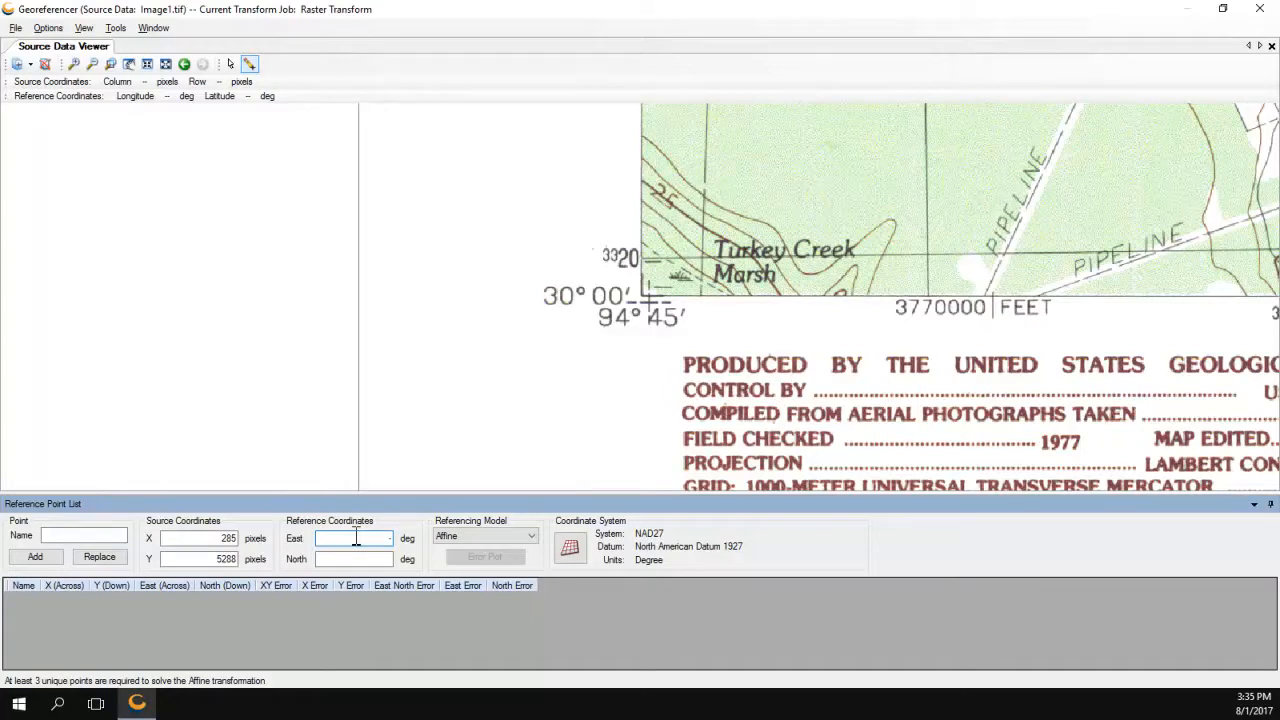
pyautogui.write('-94 45')
pyautogui.click(368, 560)
pyautogui.write('30')
pyautogui.click(26, 559)
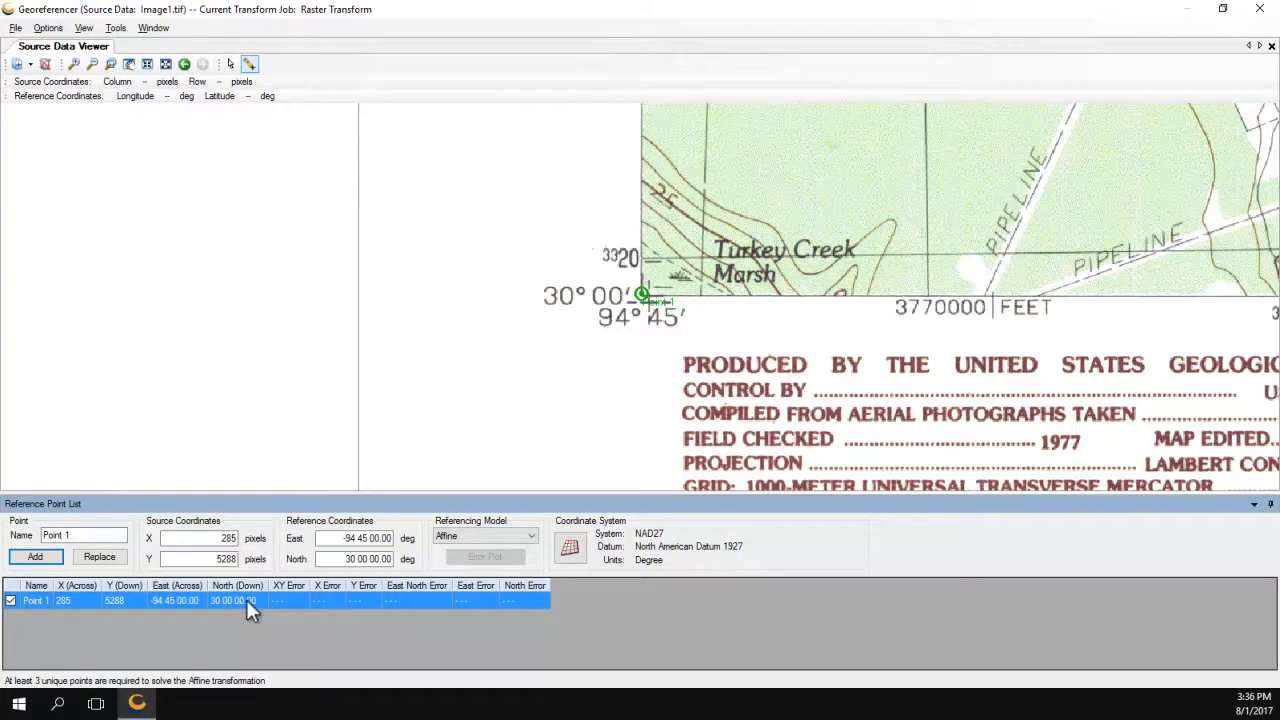
# Pan the map north past grid lines 3323 and 3325 toward the Ames area.
pyautogui.click(129, 65)
pyautogui.moveTo(763, 152); pyautogui.dragTo(785, 370)
pyautogui.moveTo(809, 183); pyautogui.dragTo(805, 401)
pyautogui.moveTo(796, 211)
pyautogui.mouseDown()
pyautogui.moveTo(795, 438)
pyautogui.moveTo(780, 452)
pyautogui.mouseUp()
pyautogui.moveTo(760, 200); pyautogui.dragTo(760, 411)
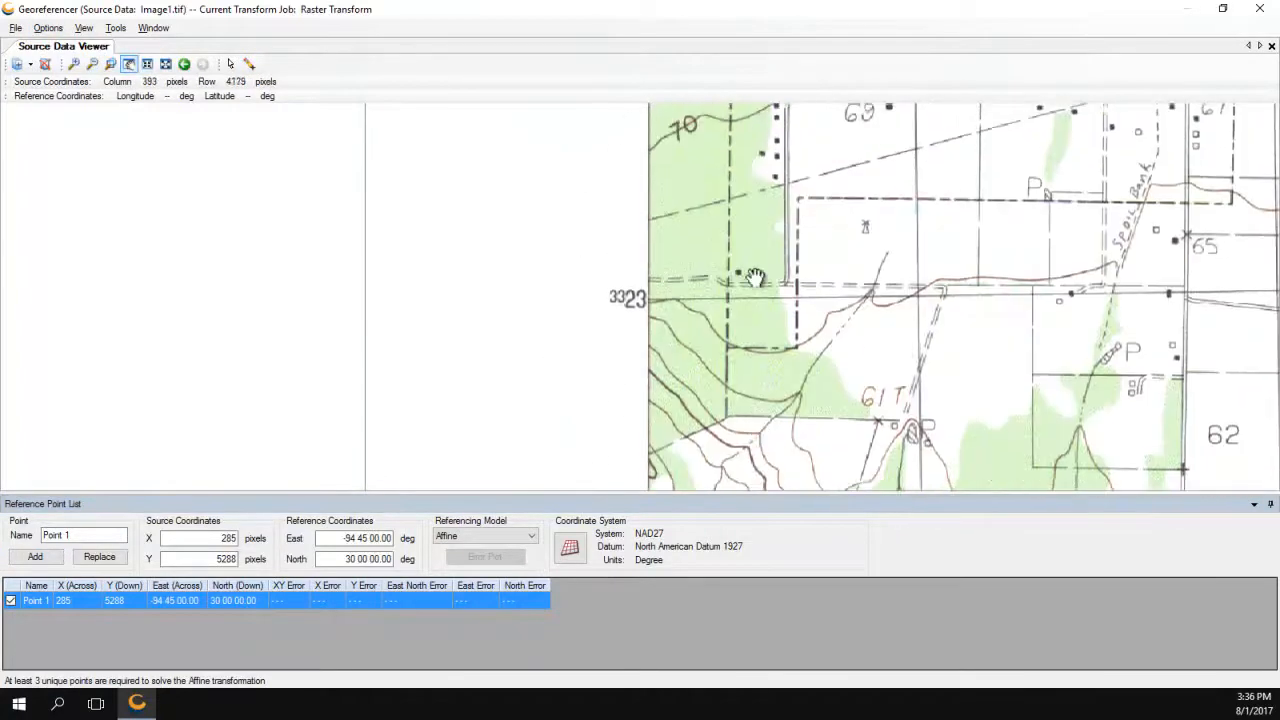
pyautogui.moveTo(755, 278); pyautogui.dragTo(762, 396)
pyautogui.moveTo(768, 221); pyautogui.dragTo(780, 434)
pyautogui.moveTo(780, 200); pyautogui.dragTo(782, 280)
pyautogui.moveTo(784, 161)
pyautogui.mouseDown()
pyautogui.moveTo(784, 372)
pyautogui.moveTo(749, 482)
pyautogui.mouseUp()
pyautogui.moveTo(626, 206); pyautogui.dragTo(583, 383)
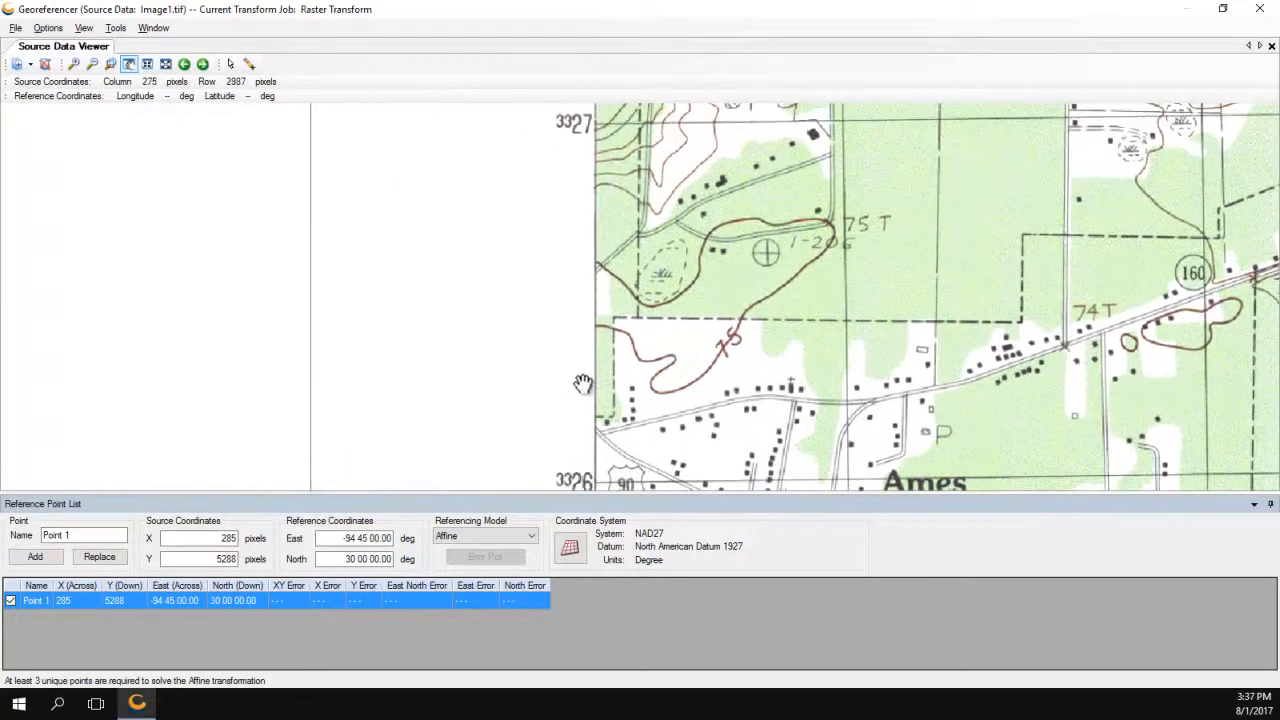
# Show the Overview Map window and zoom in on the map's top-left corner.
pyautogui.click(145, 29)
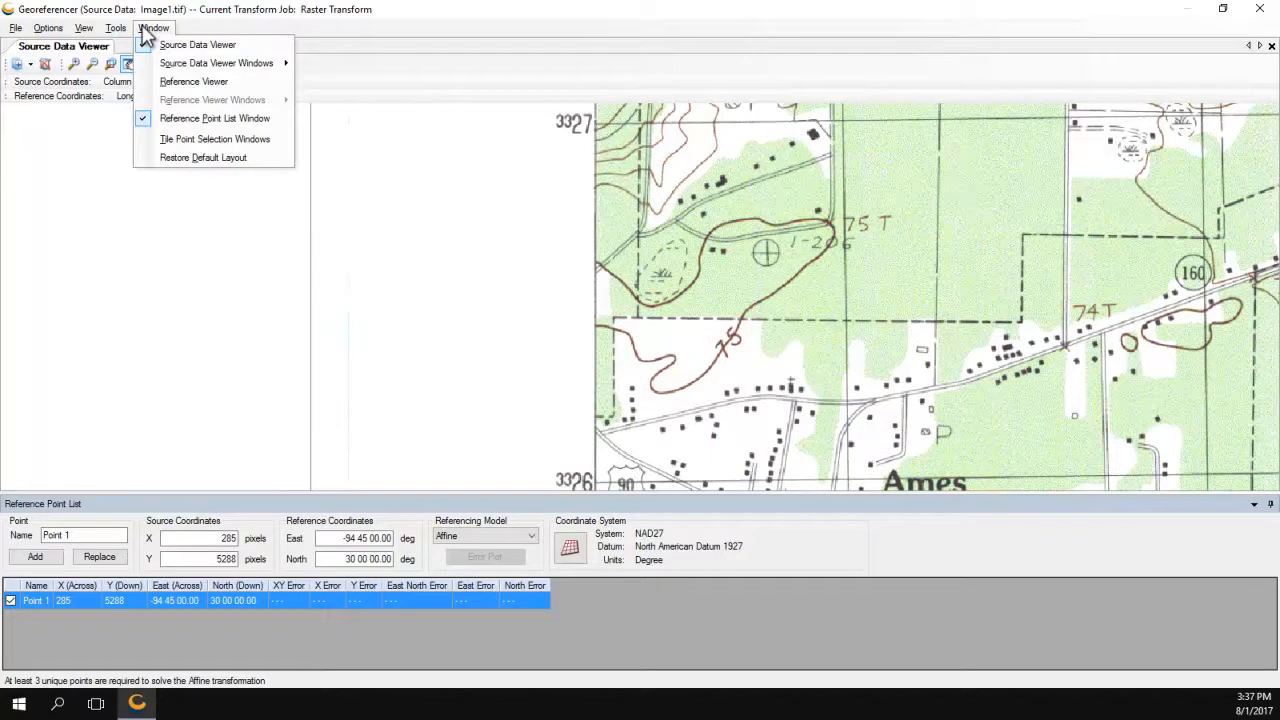
pyautogui.moveTo(203, 67)
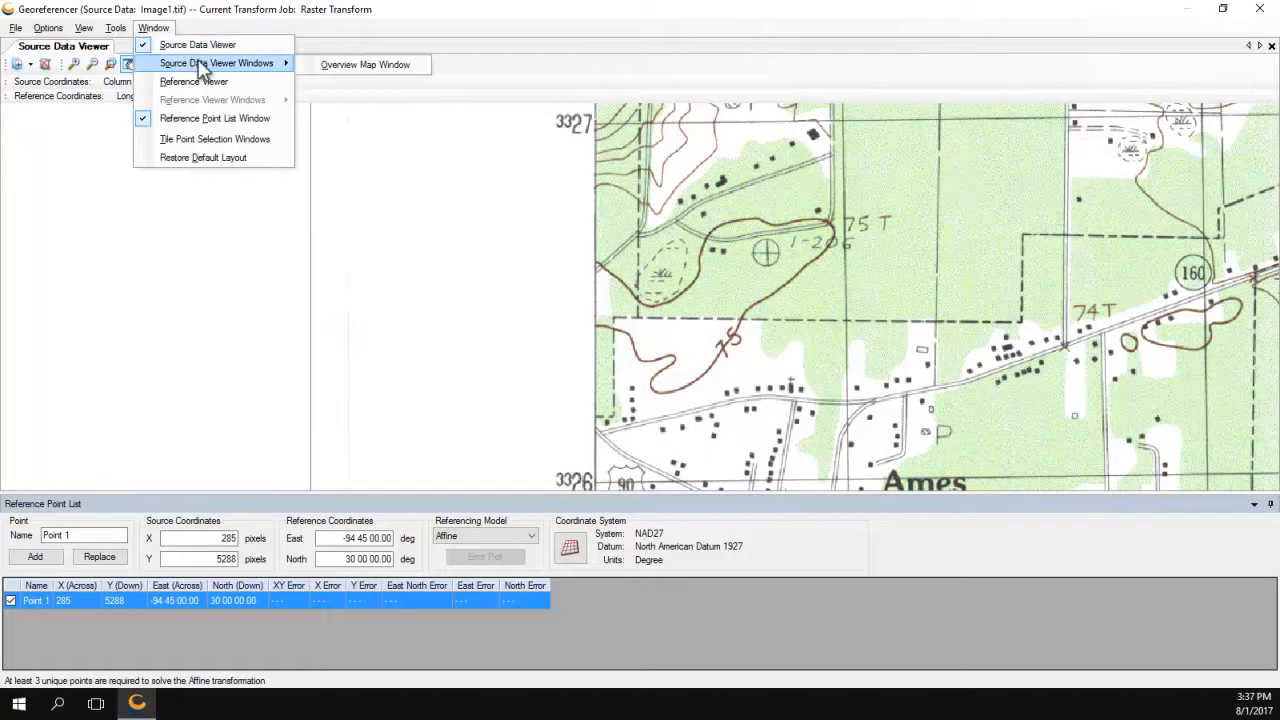
pyautogui.click(368, 66)
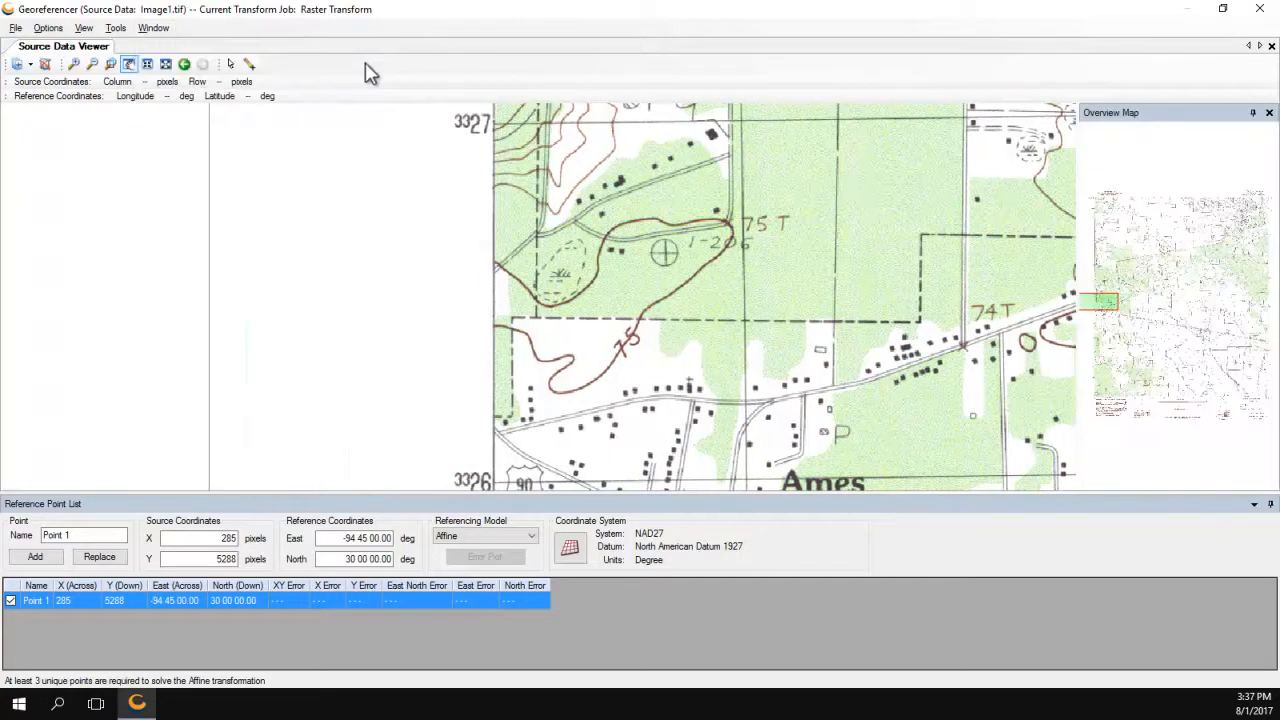
pyautogui.click(1095, 196)
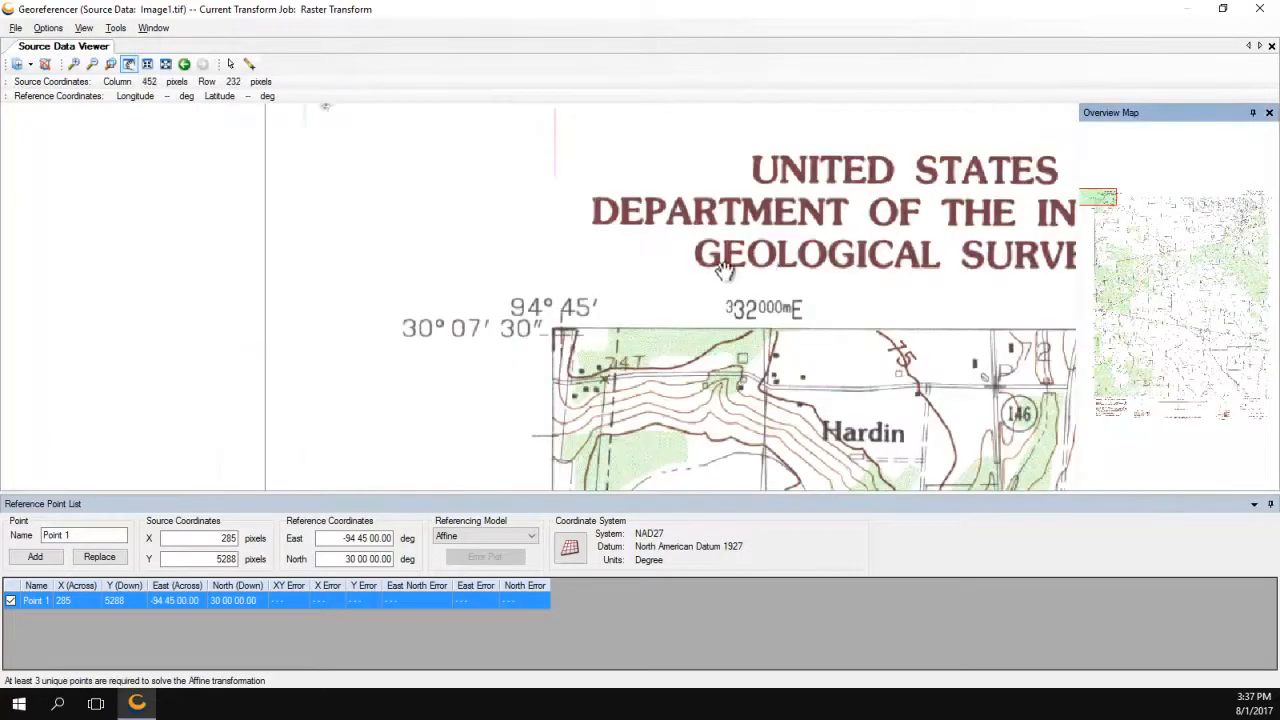
pyautogui.click(73, 63)
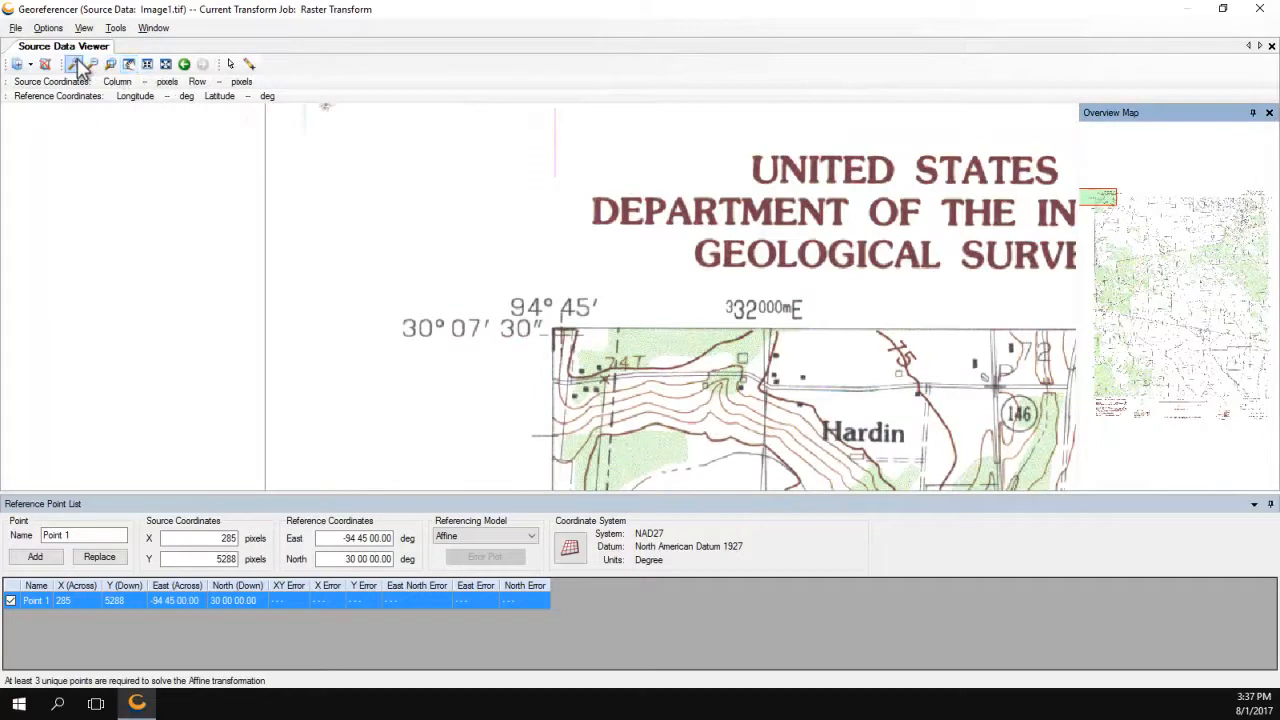
pyautogui.click(555, 331)
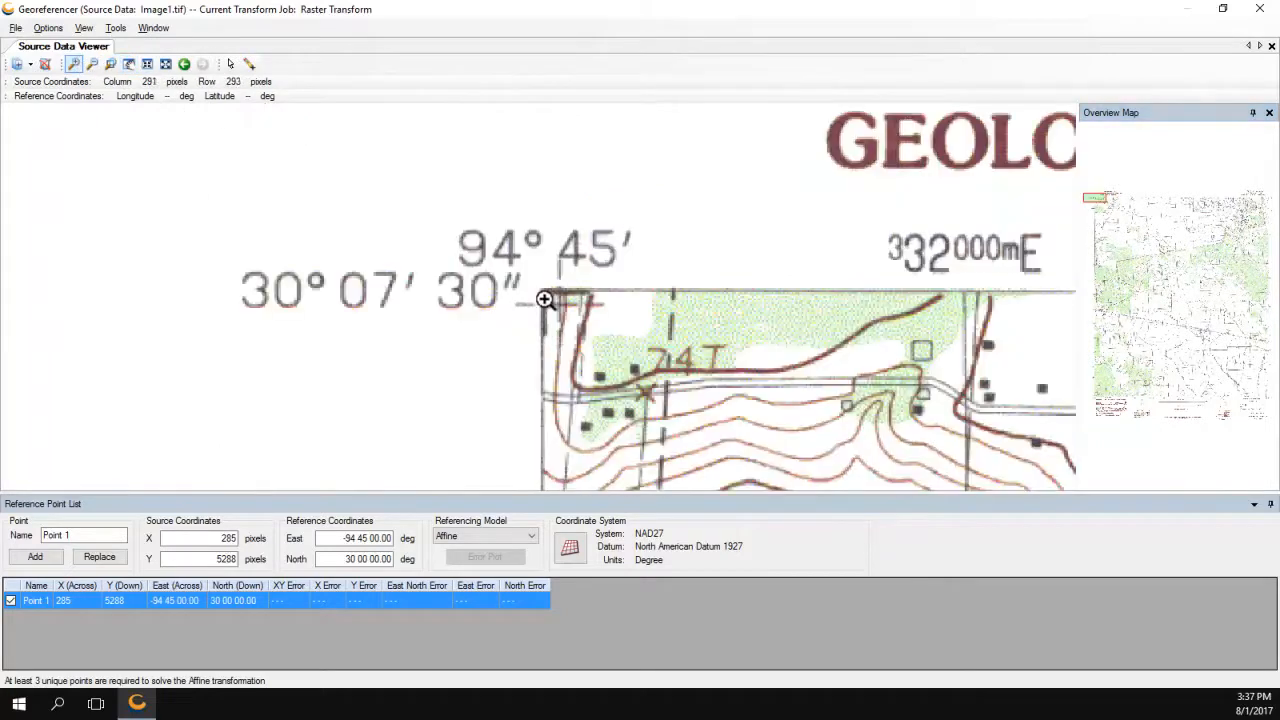
pyautogui.click(542, 295)
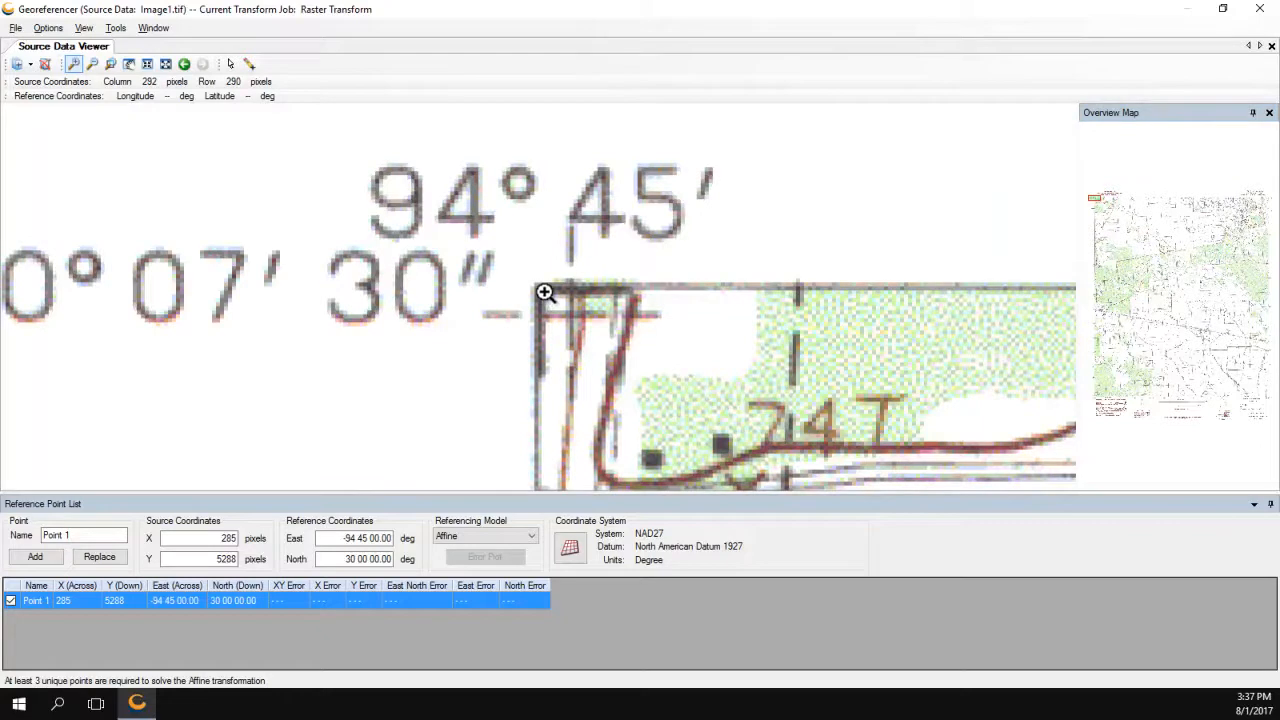
# Add Point 2 at the top-left corner pixel 290, 288, with North 30 07 30.00.
pyautogui.click(250, 64)
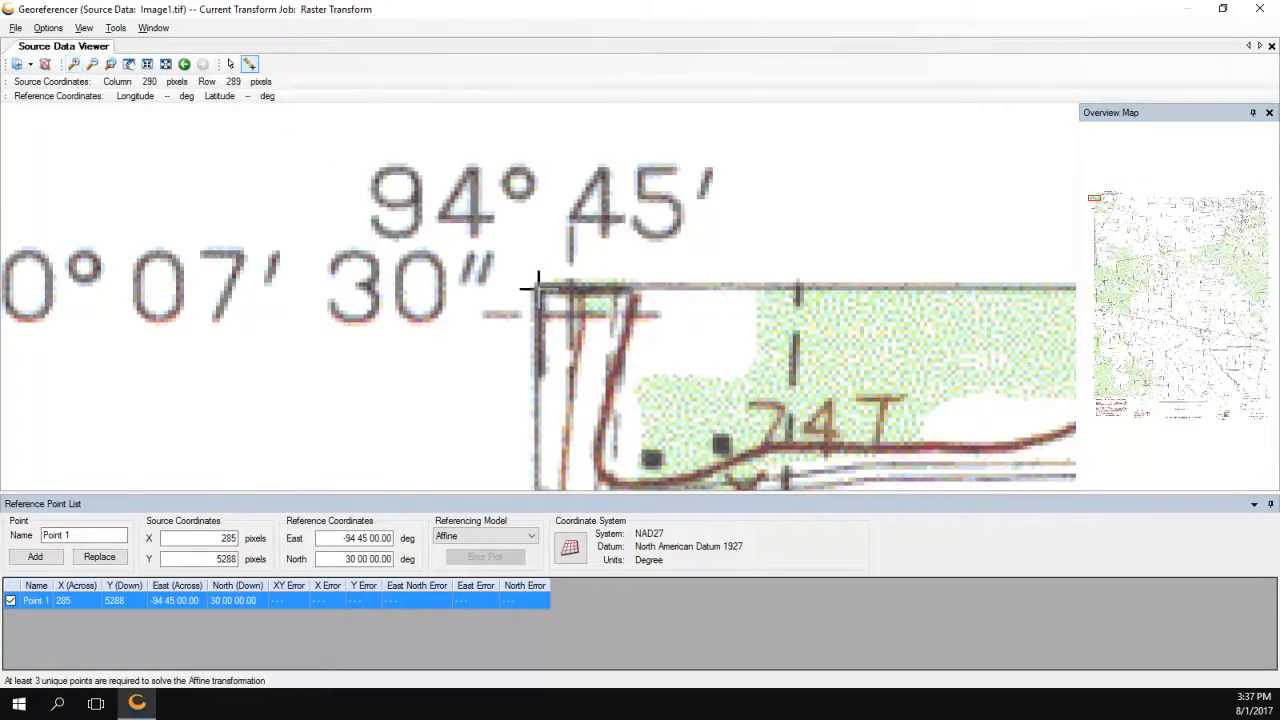
pyautogui.click(535, 285)
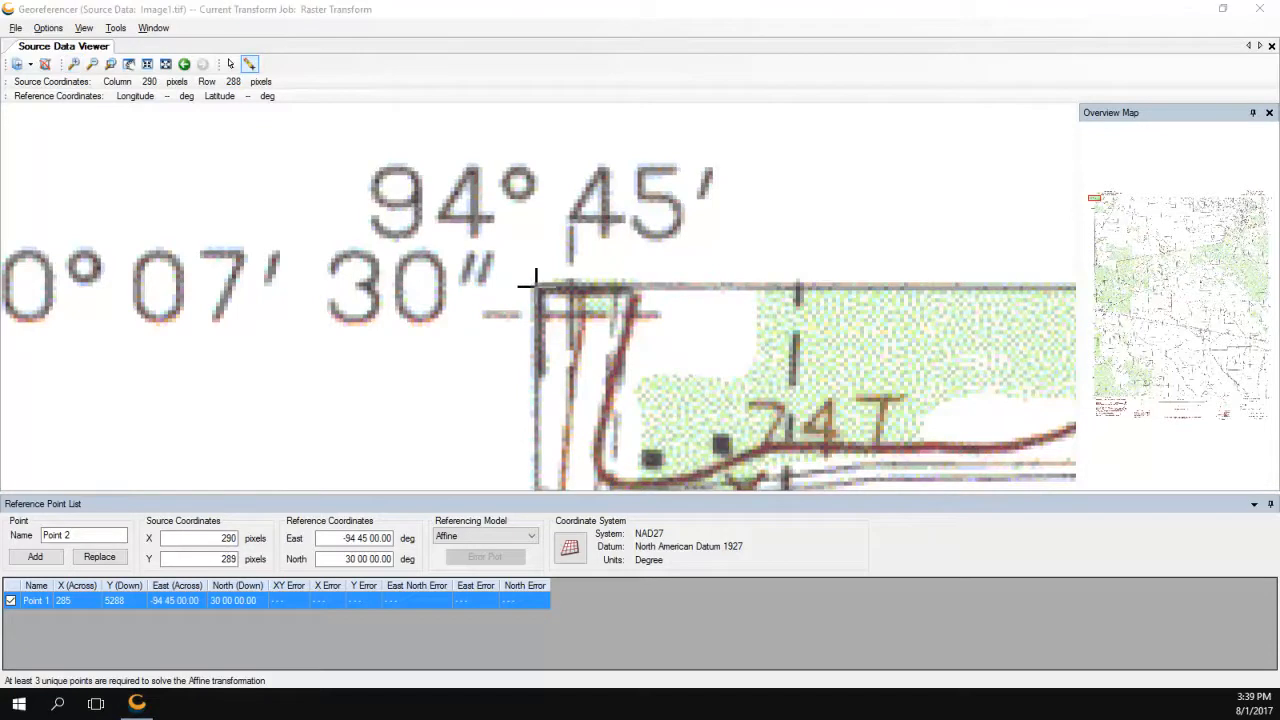
pyautogui.click(535, 285)
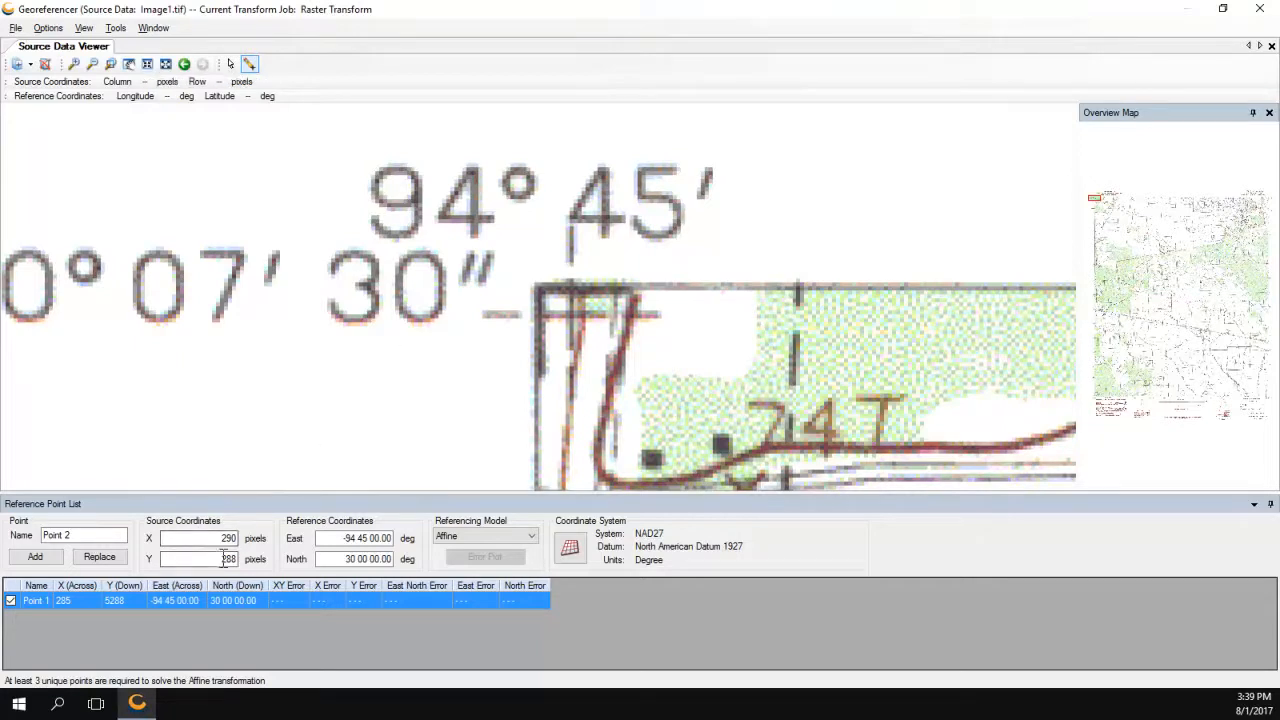
pyautogui.click(92, 64)
pyautogui.click(553, 357)
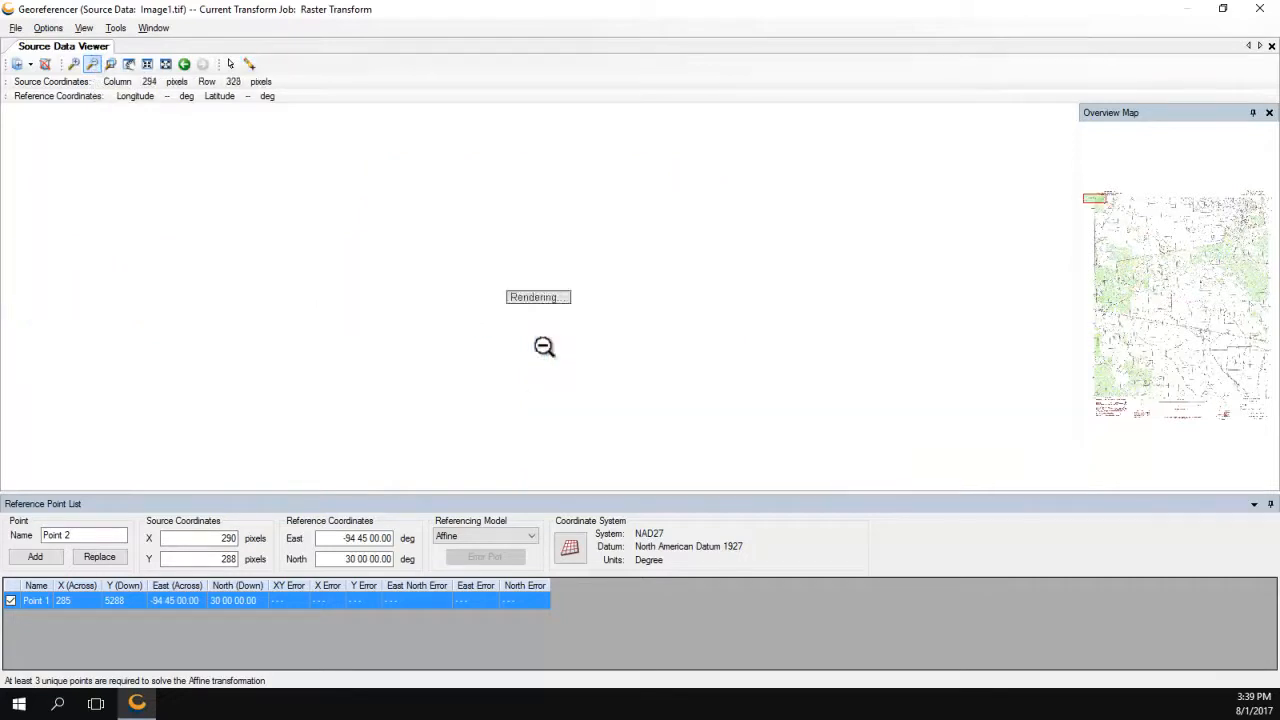
pyautogui.click(361, 561)
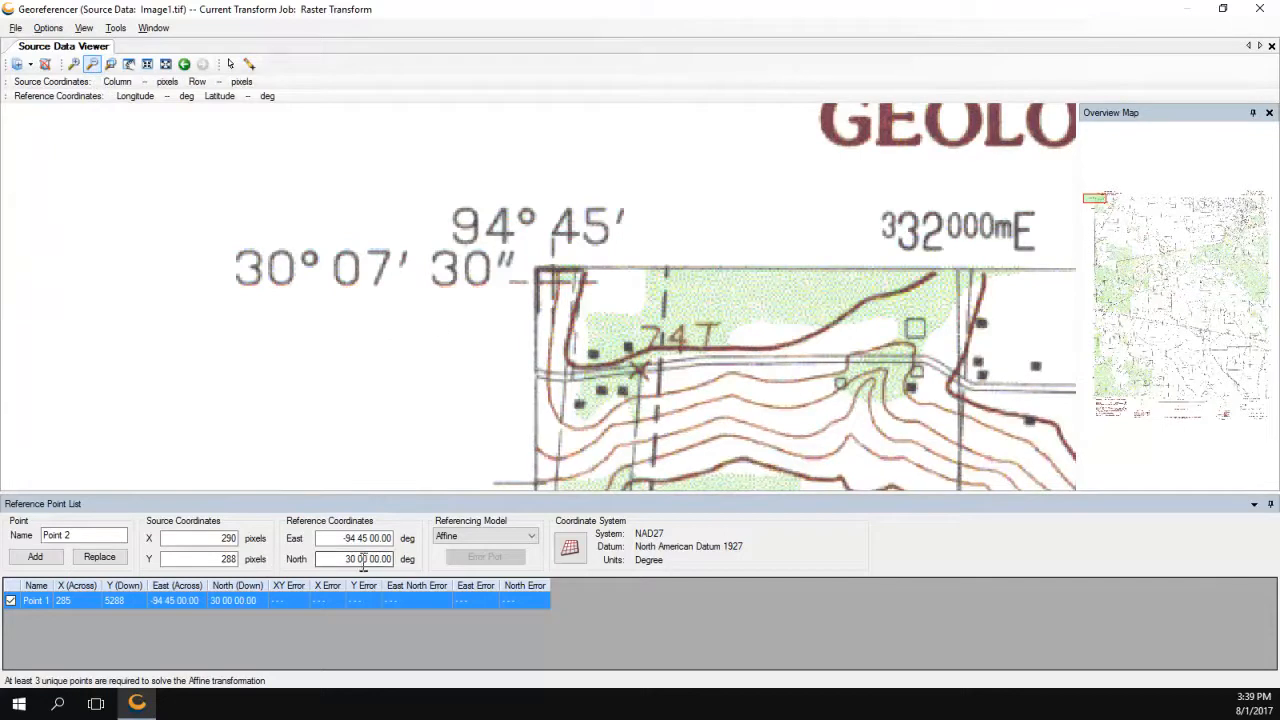
pyautogui.moveTo(363, 560); pyautogui.dragTo(368, 560)
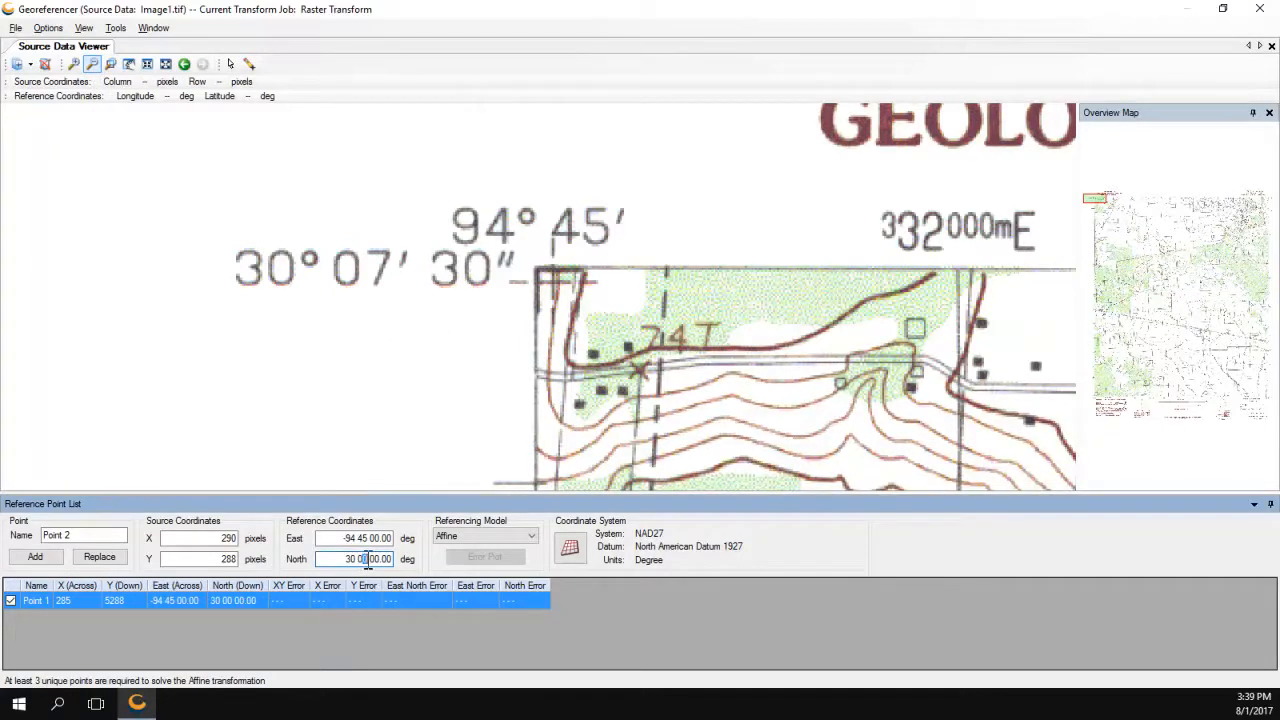
pyautogui.write('7')
pyautogui.moveTo(370, 560); pyautogui.dragTo(381, 561)
pyautogui.write('30')
pyautogui.click(34, 557)
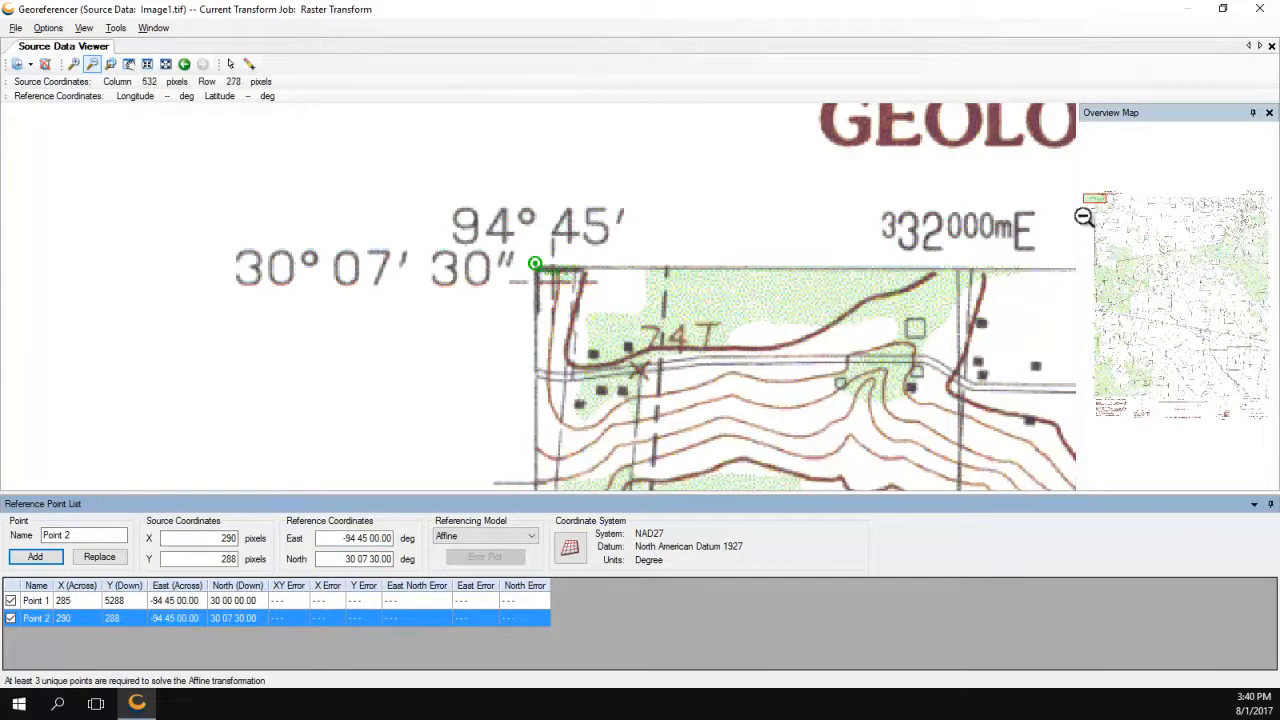
# Add Point 3 at the top-right neatline corner with East -94 37 30.00.
pyautogui.click(1262, 197)
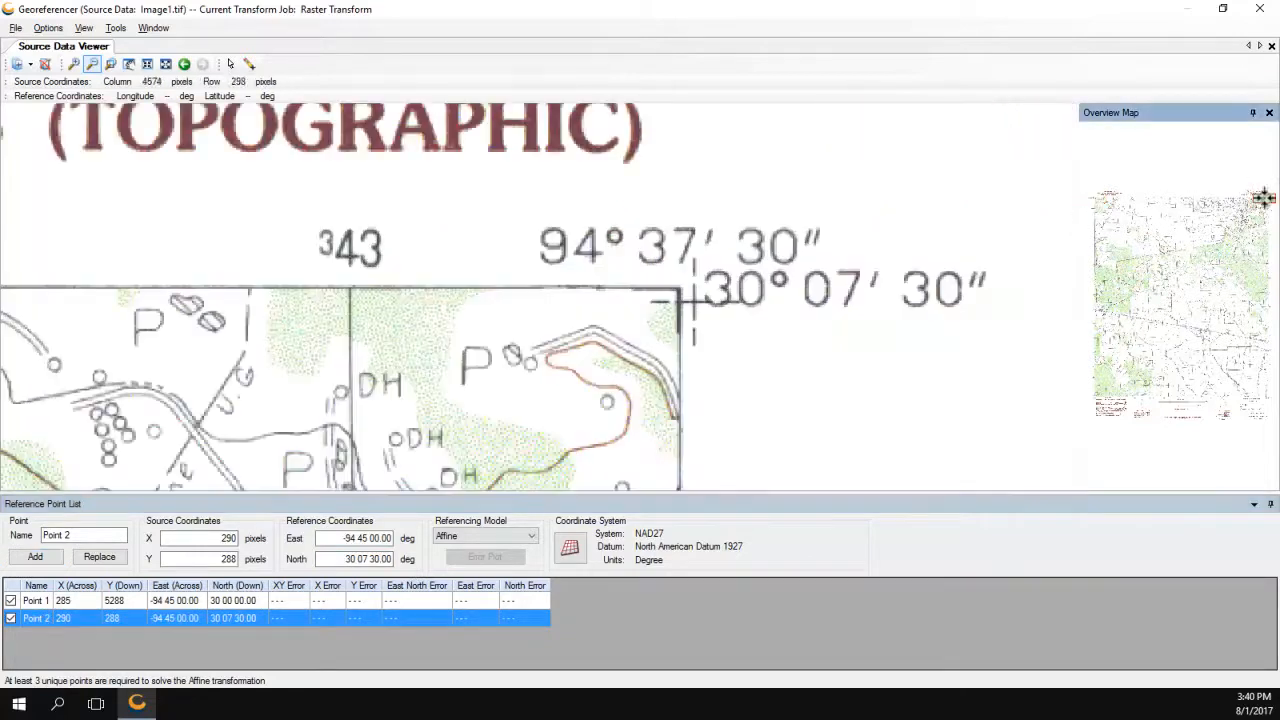
pyautogui.click(680, 290)
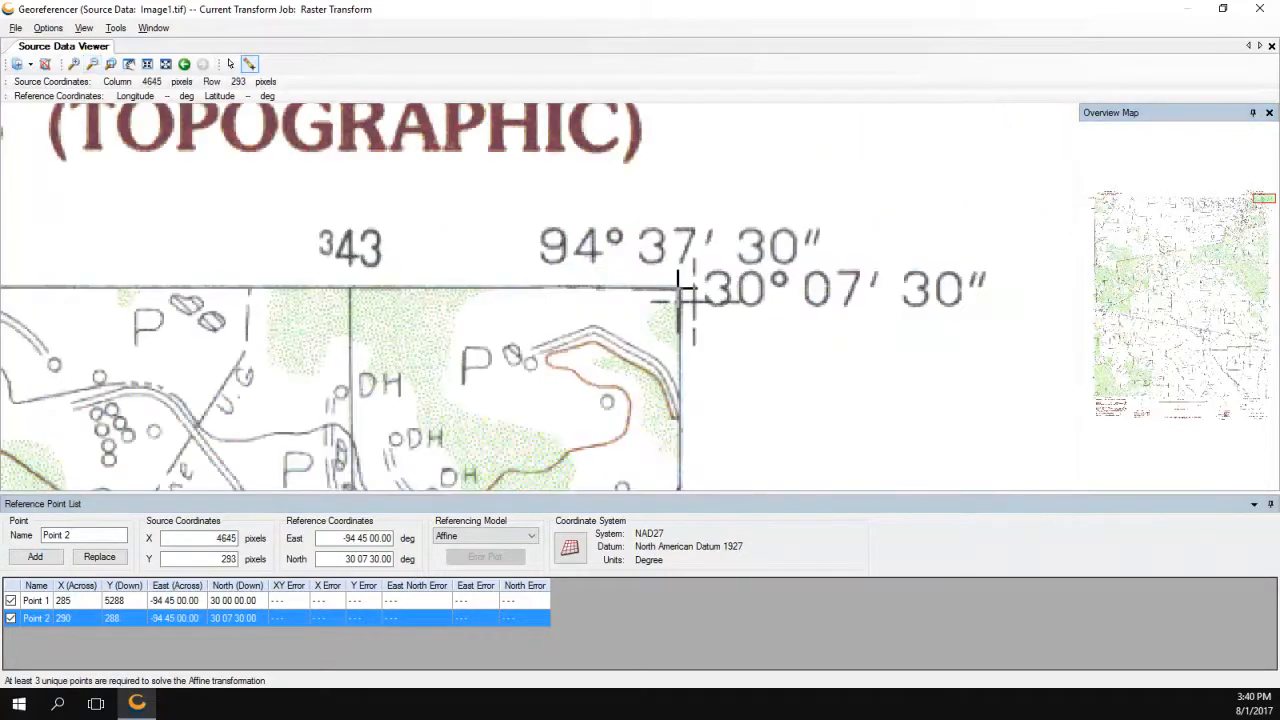
pyautogui.doubleClick(362, 538)
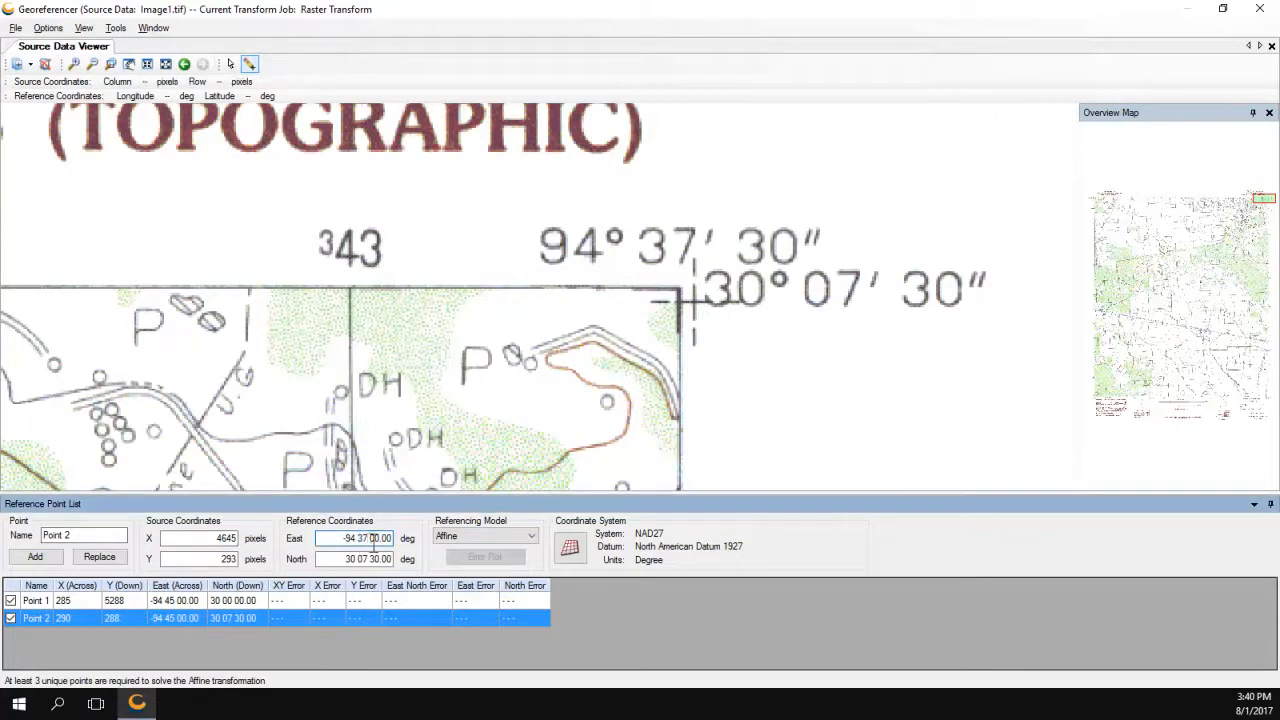
pyautogui.write('37 30')
pyautogui.click(43, 556)
pyautogui.doubleClick(68, 536)
pyautogui.write('3')
pyautogui.click(48, 559)
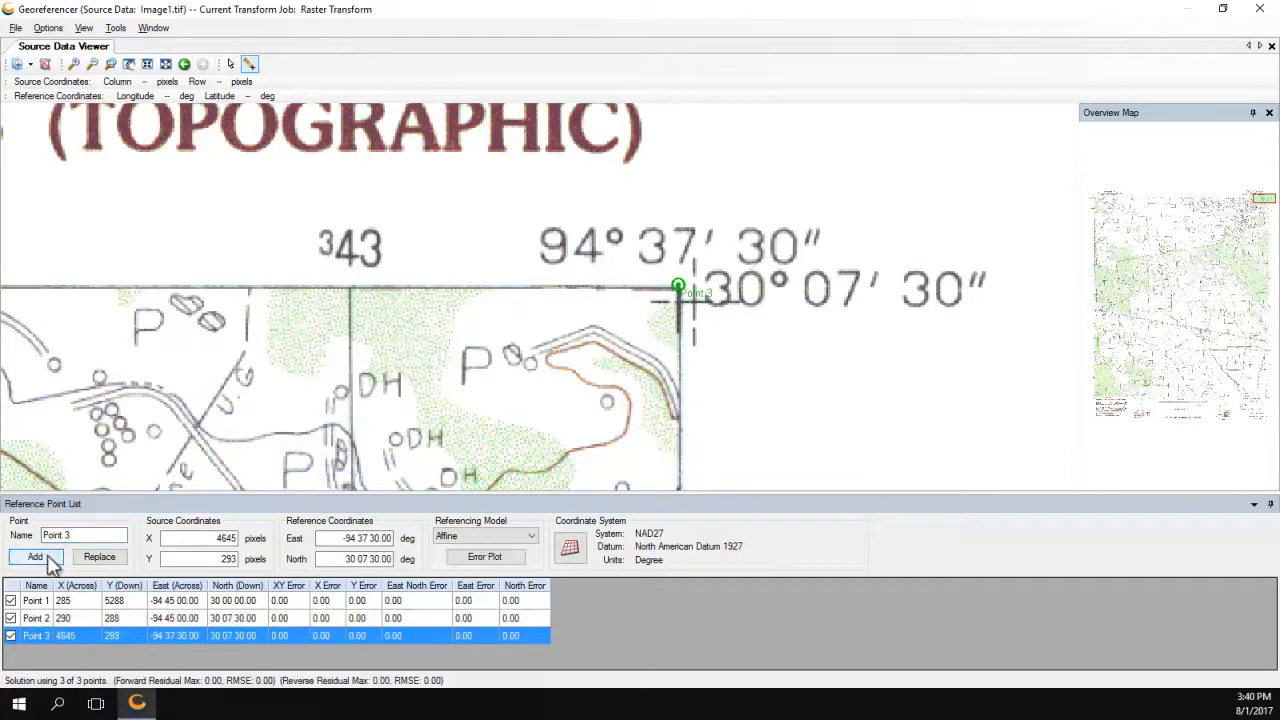
# Add Point 4 at the bottom-right neatline corner with North 30 00 00.00.
pyautogui.click(1263, 401)
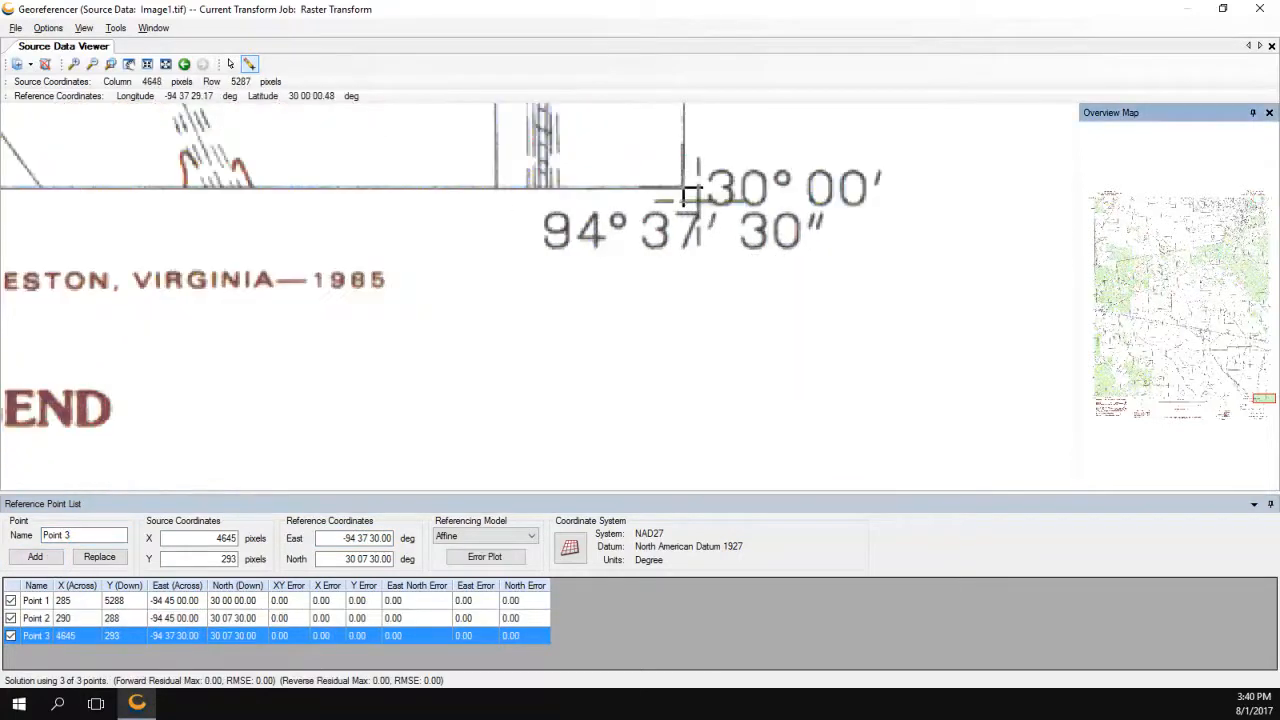
pyautogui.click(690, 195)
pyautogui.doubleClick(68, 536)
pyautogui.write('4')
pyautogui.moveTo(357, 559); pyautogui.dragTo(396, 560)
pyautogui.write('00')
pyautogui.click(34, 558)
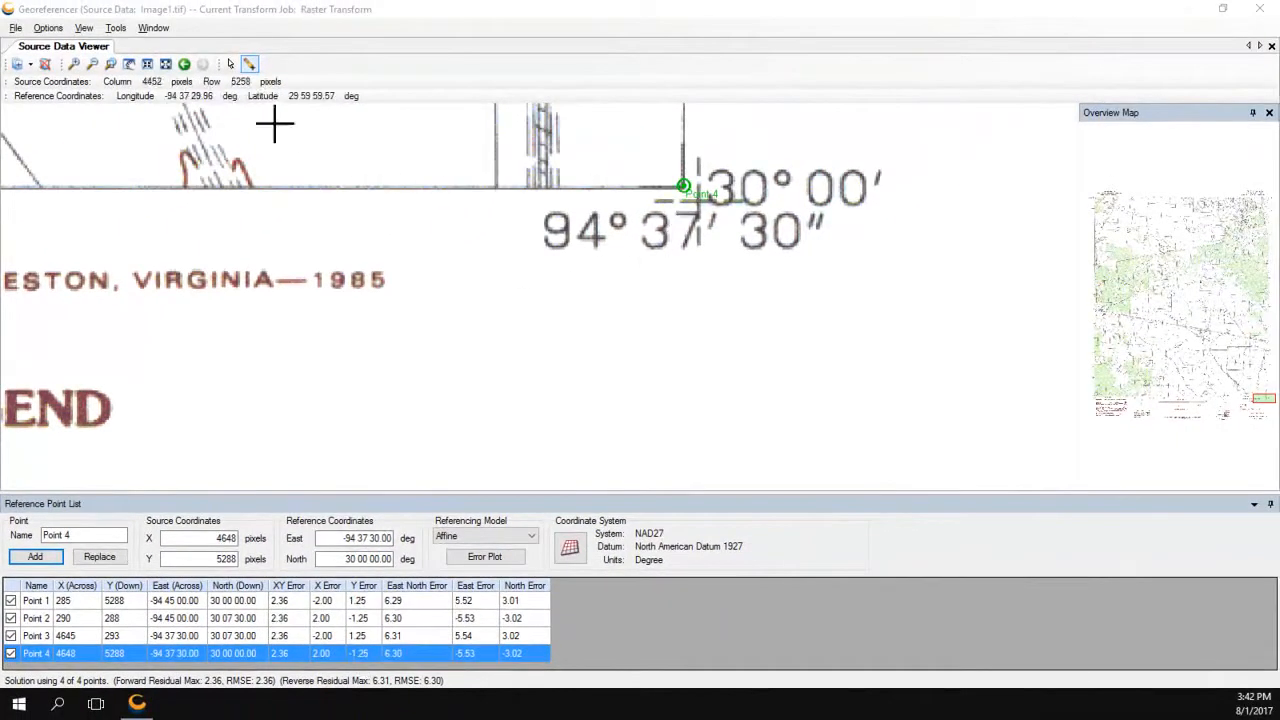
# Zoom in three times around Point 4 to check it sits on the neatline corner.
pyautogui.click(73, 64)
pyautogui.click(752, 216)
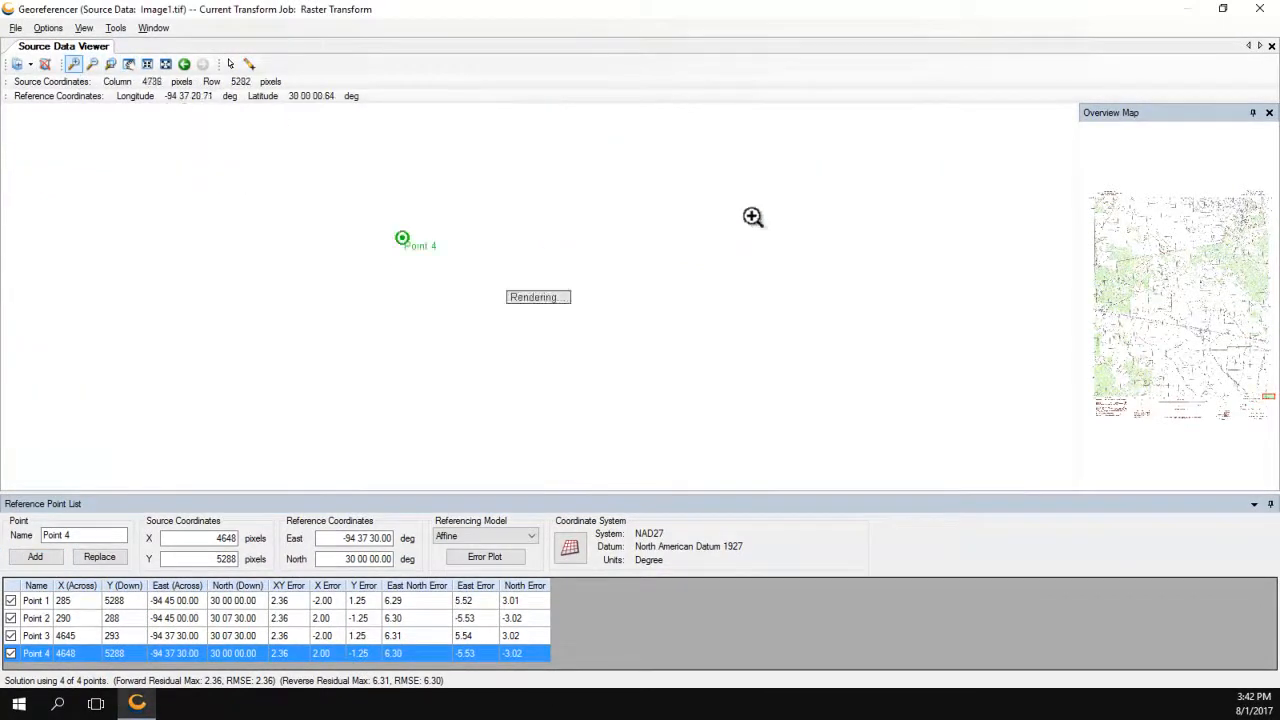
pyautogui.click(403, 248)
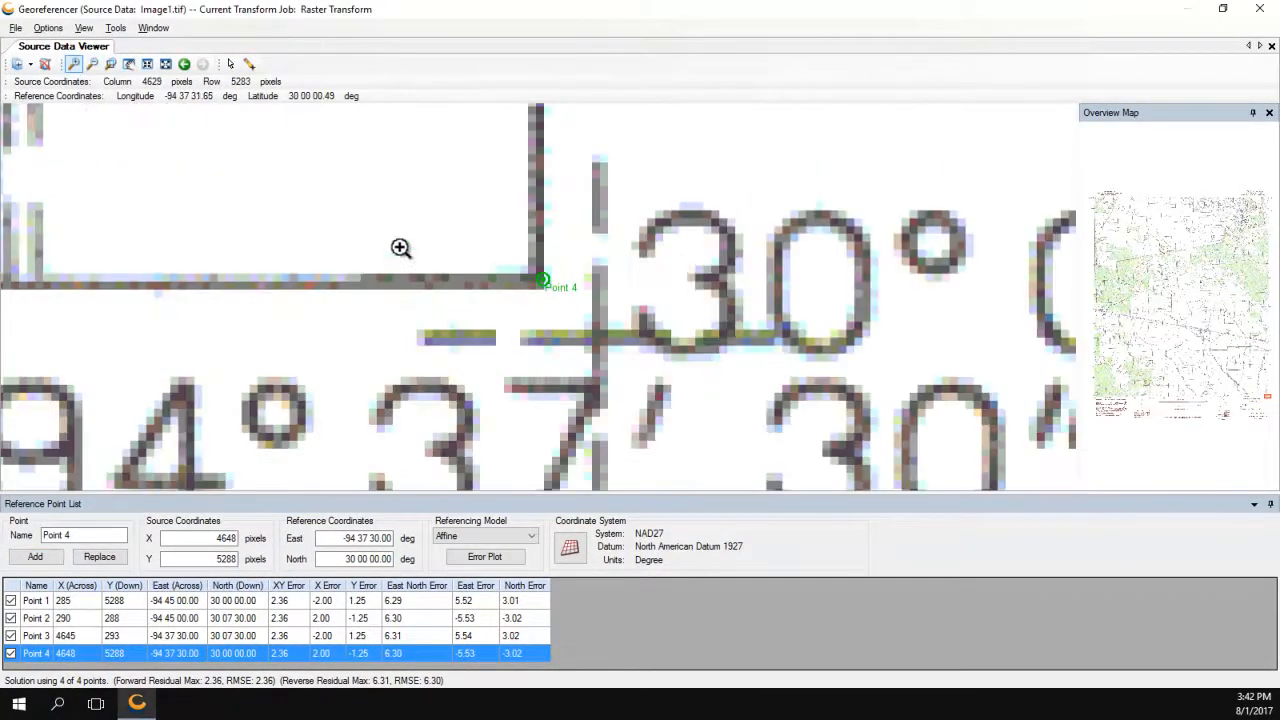
pyautogui.click(532, 280)
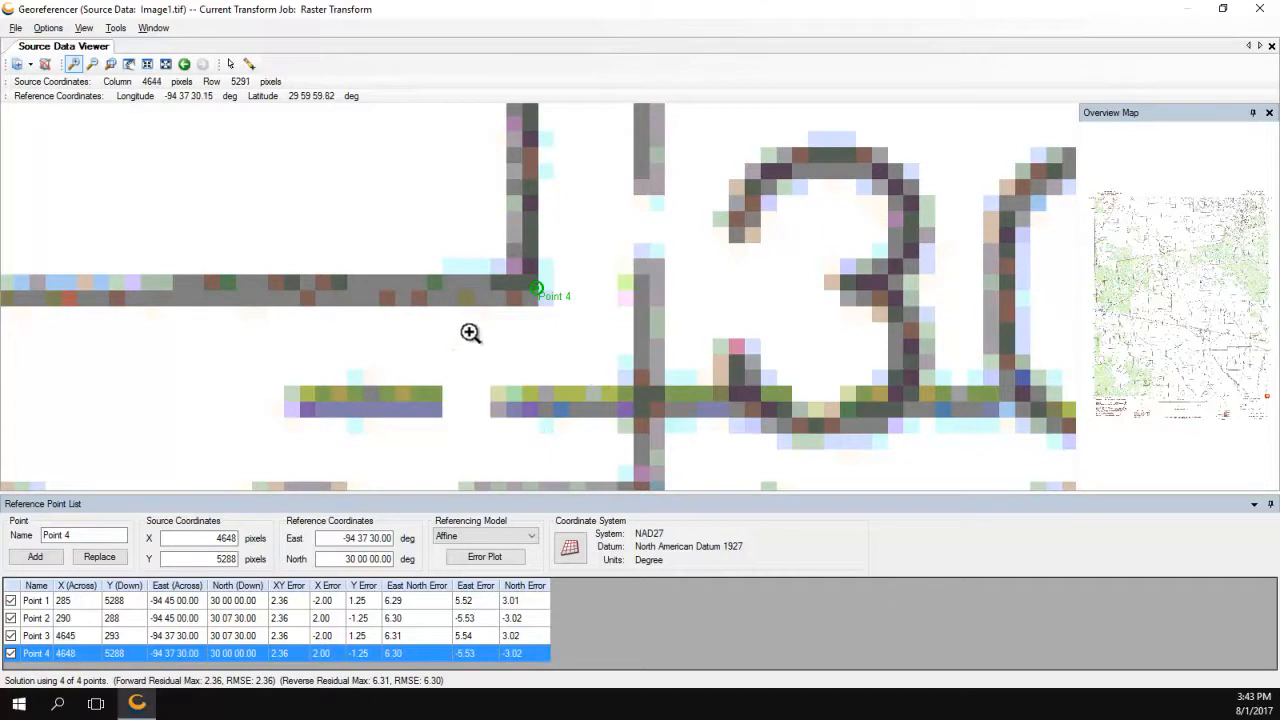
pyautogui.click(485, 557)
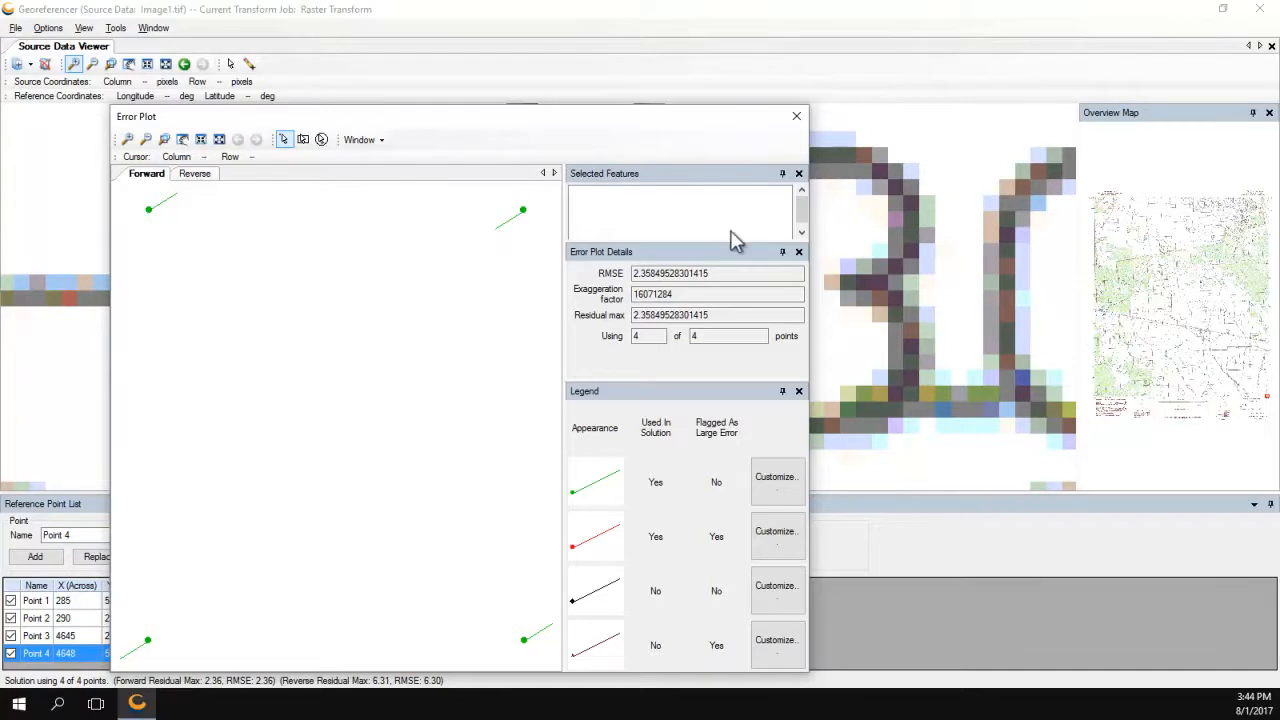
pyautogui.moveTo(491, 123); pyautogui.dragTo(657, 51)
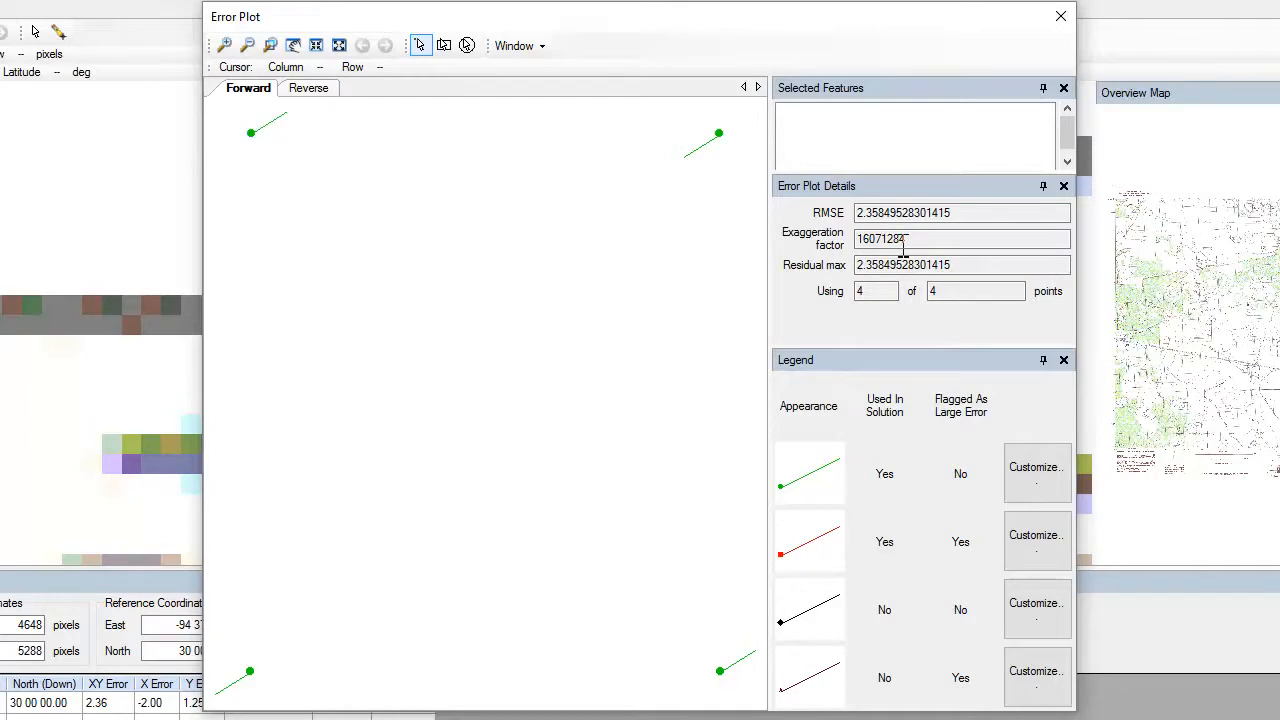
pyautogui.click(312, 90)
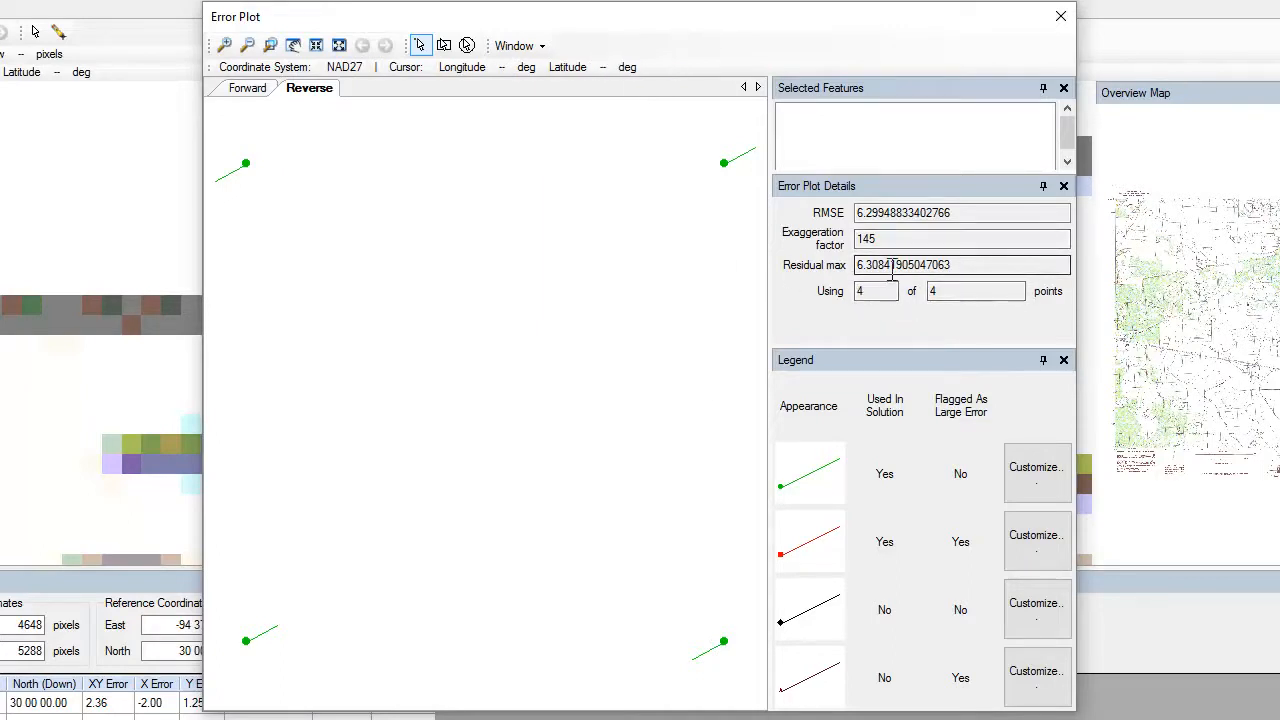
pyautogui.click(247, 90)
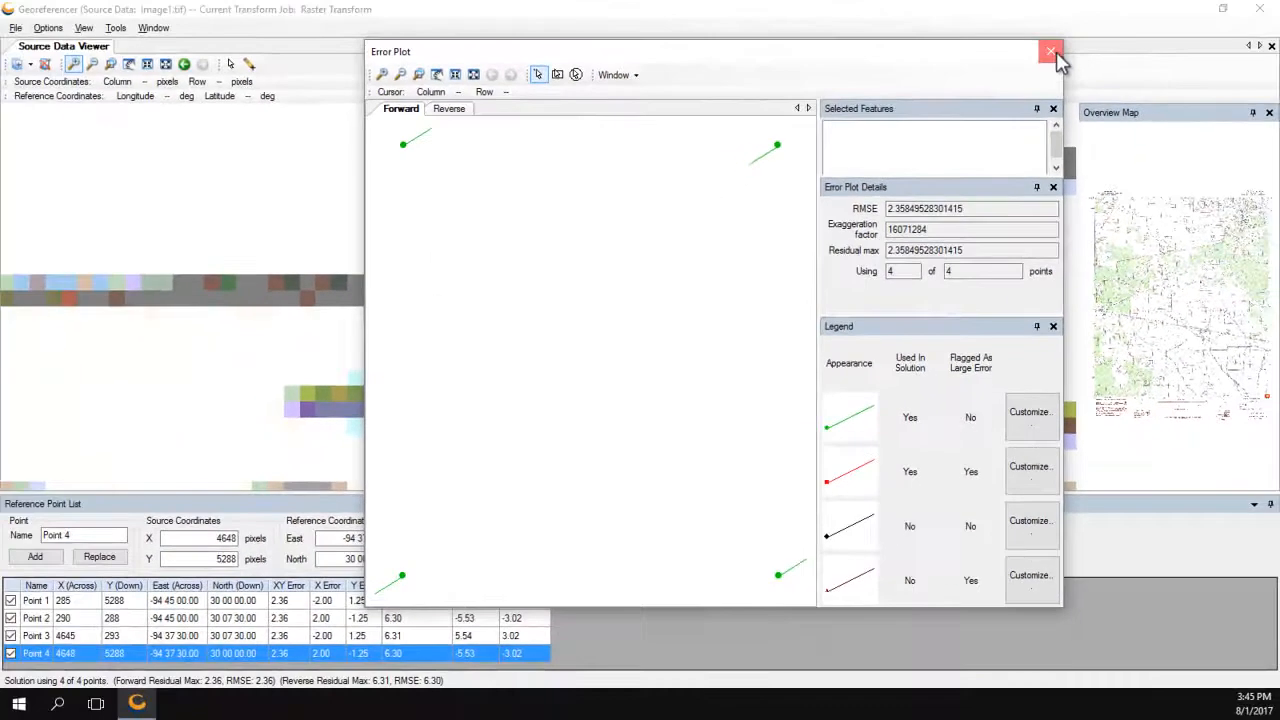
pyautogui.click(1060, 20)
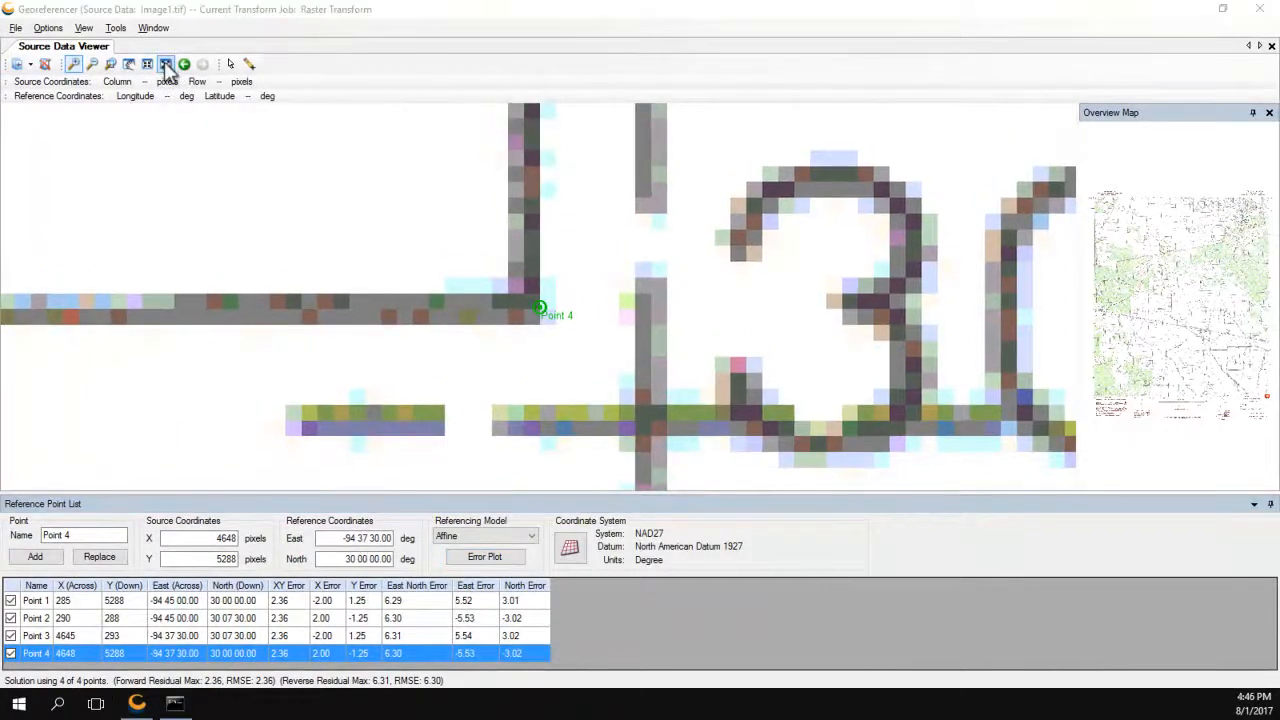
# Re-pick Point 4's source at 10398, 5271 from the full map view, then show the error plot.
pyautogui.click(166, 64)
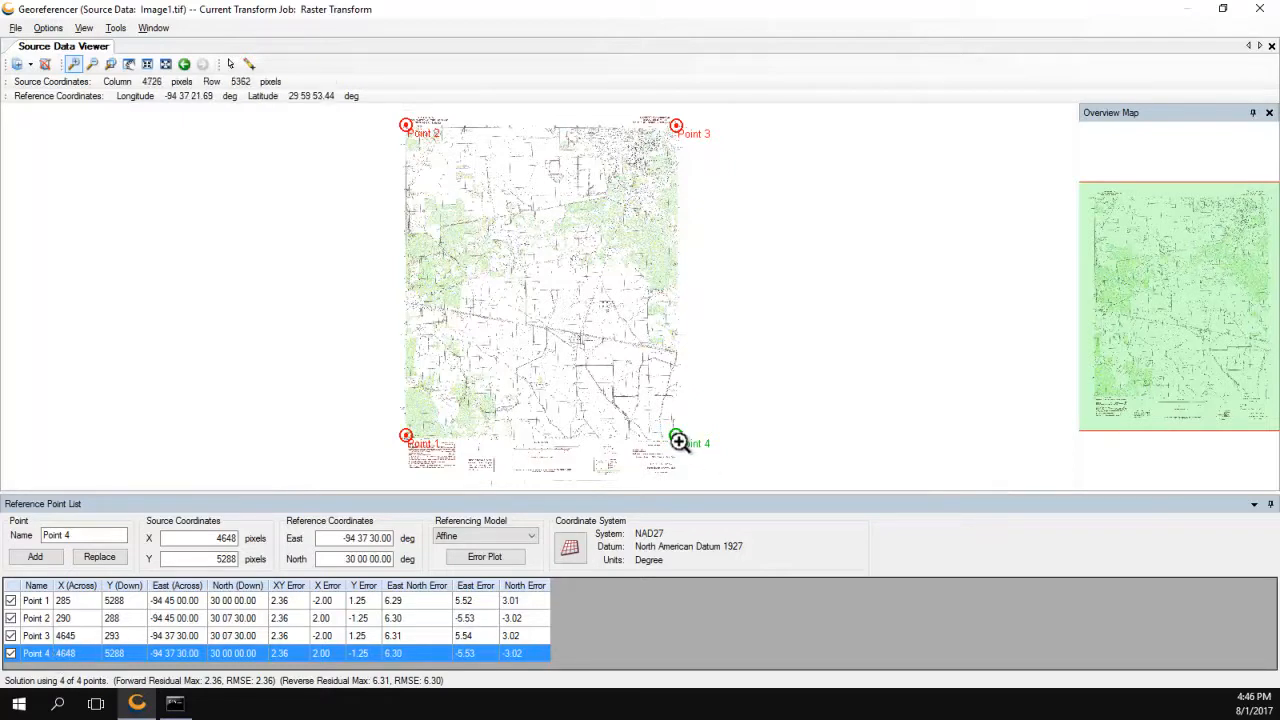
pyautogui.click(250, 64)
pyautogui.click(1014, 437)
pyautogui.click(1032, 437)
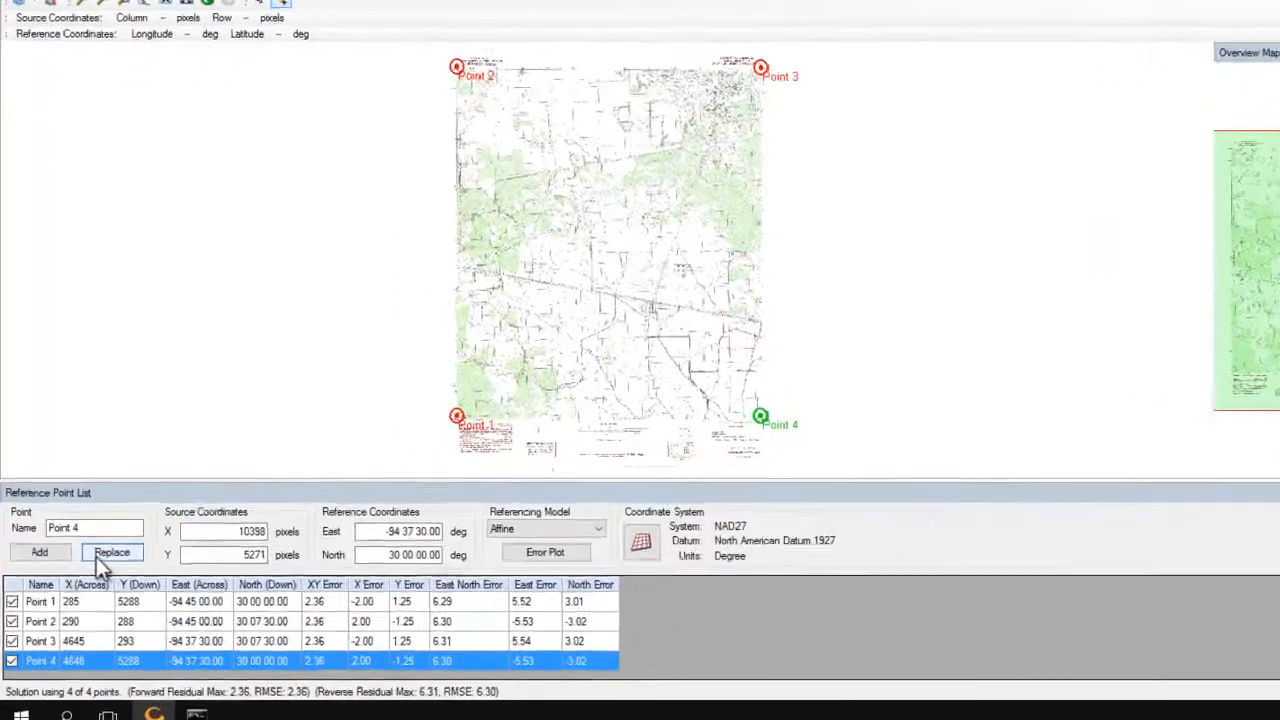
pyautogui.click(85, 561)
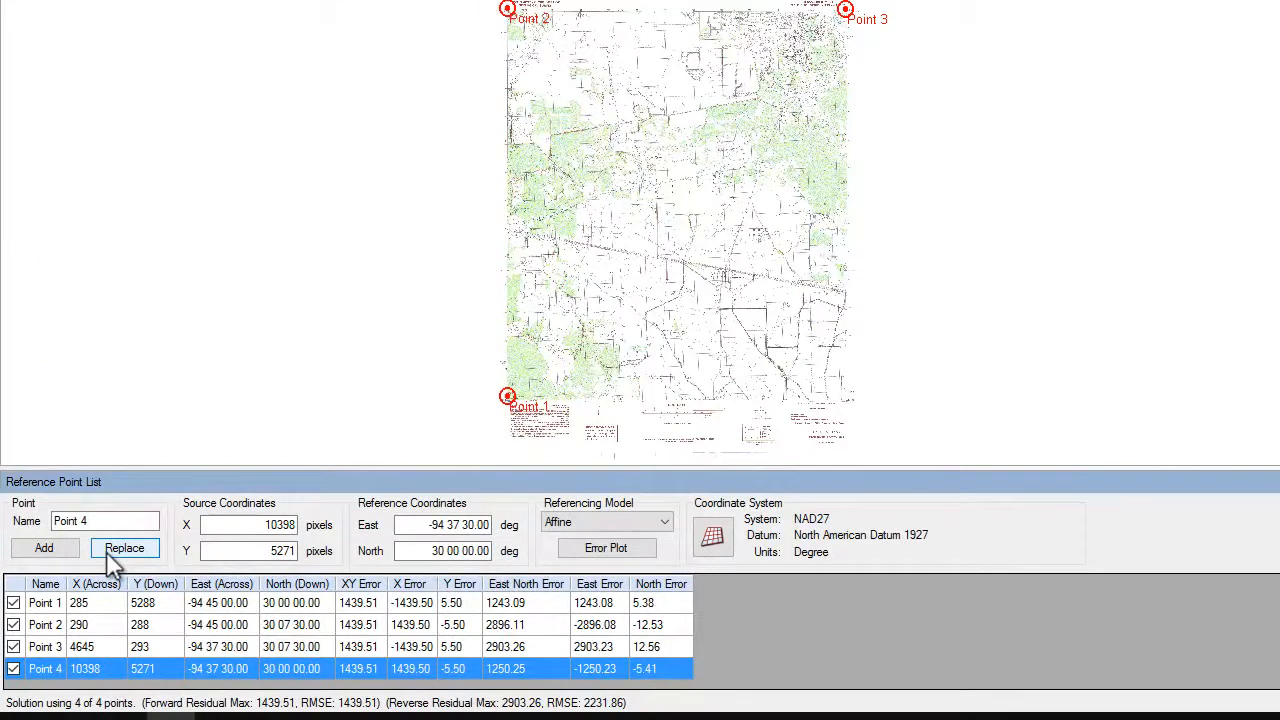
pyautogui.click(627, 556)
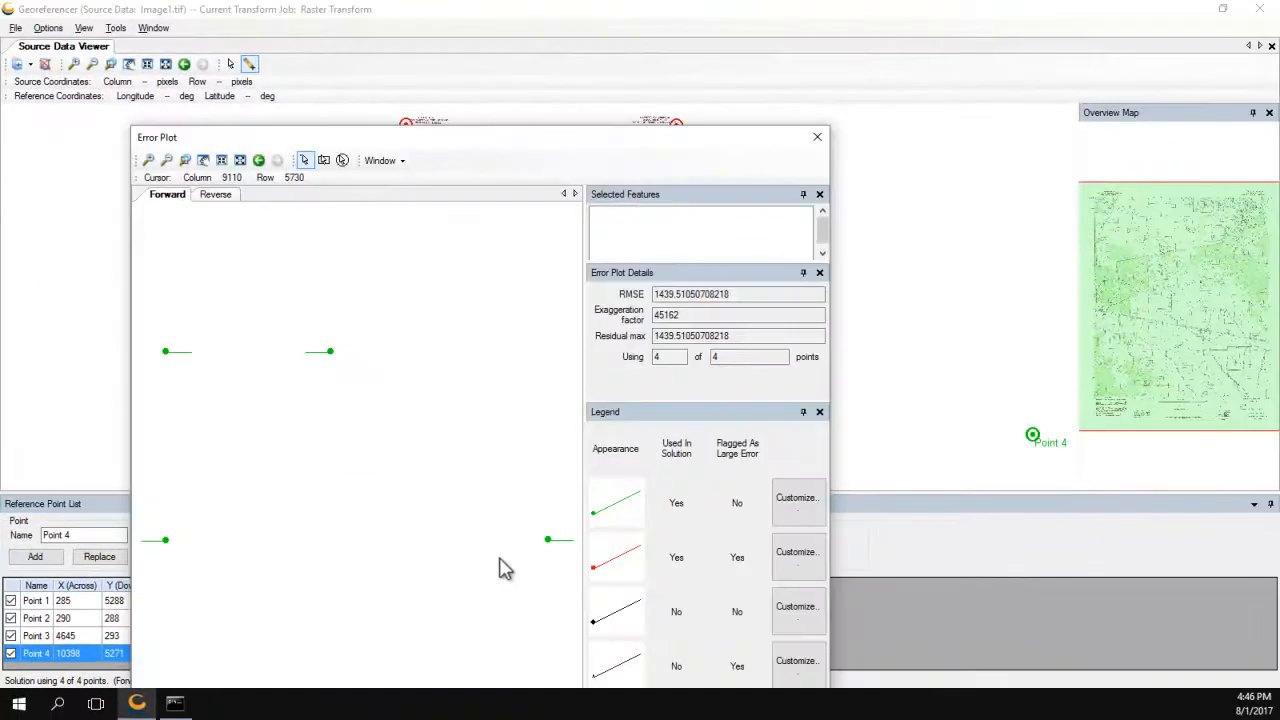
# Enlarge the error plot, compare forward and reverse residuals (RMSE 1439.51), then close it.
pyautogui.moveTo(545, 138); pyautogui.dragTo(715, 37)
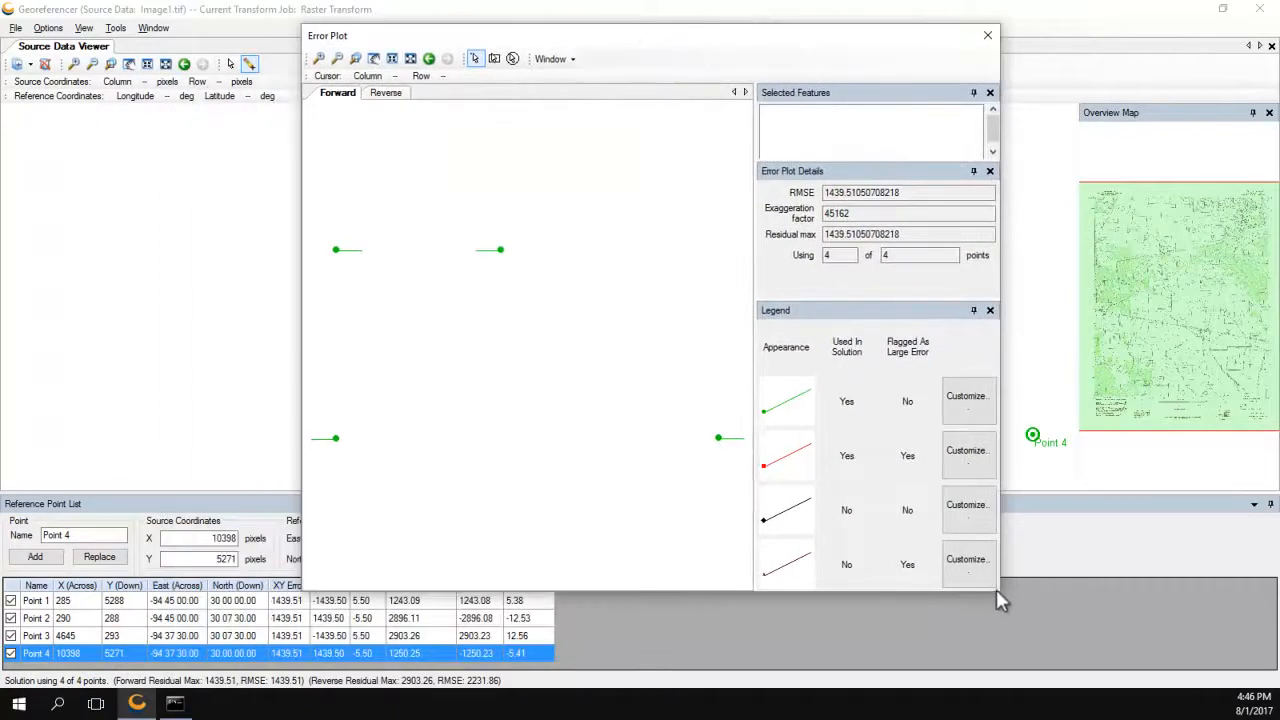
pyautogui.moveTo(996, 589); pyautogui.dragTo(1110, 655)
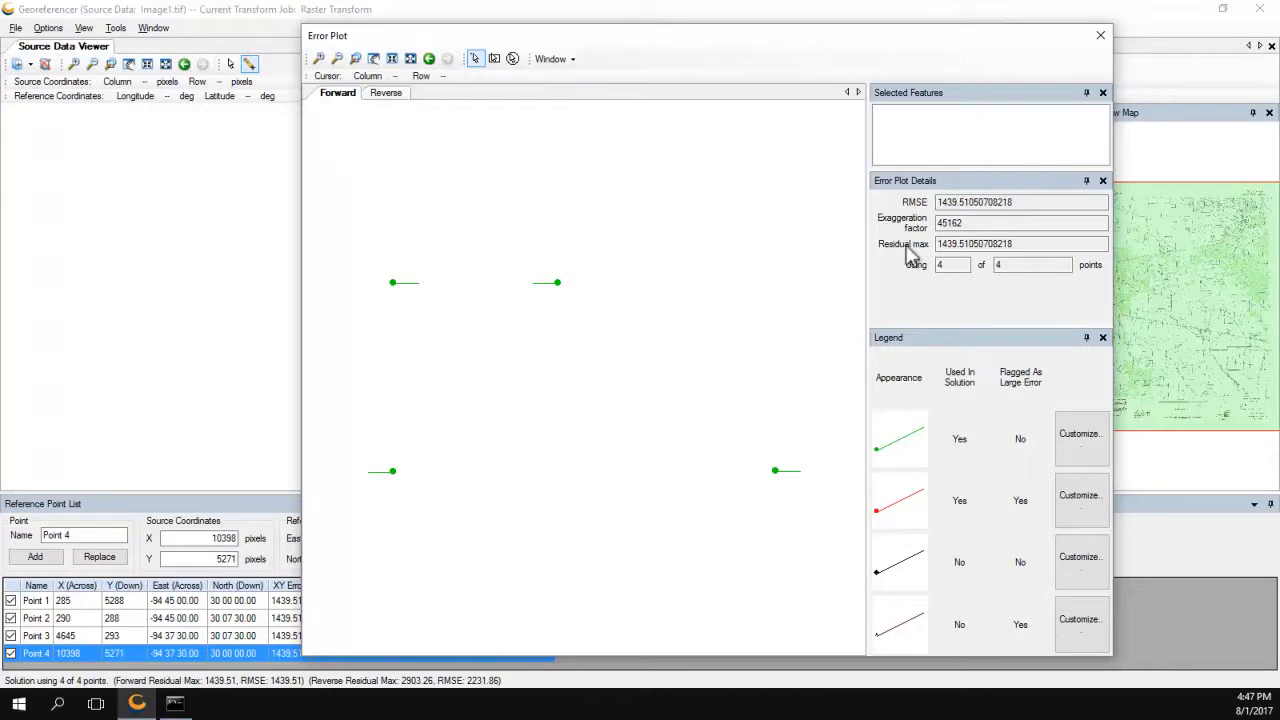
pyautogui.click(940, 205)
pyautogui.click(391, 106)
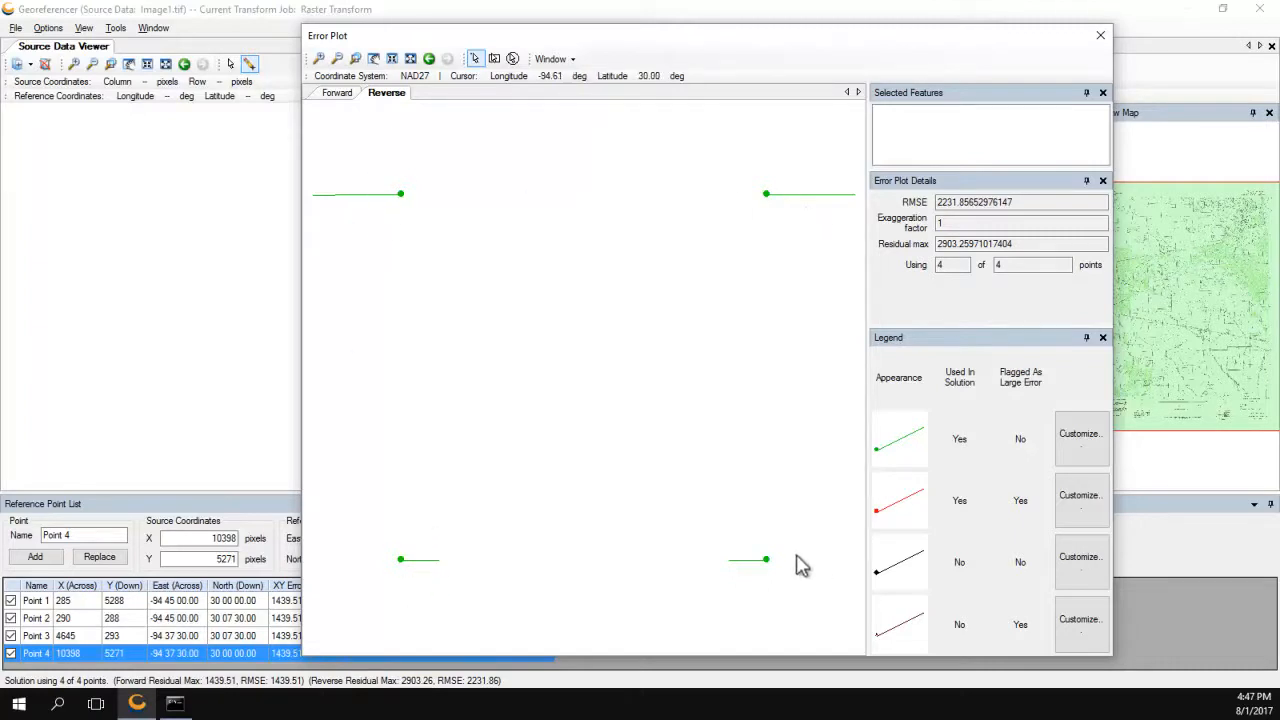
pyautogui.click(337, 95)
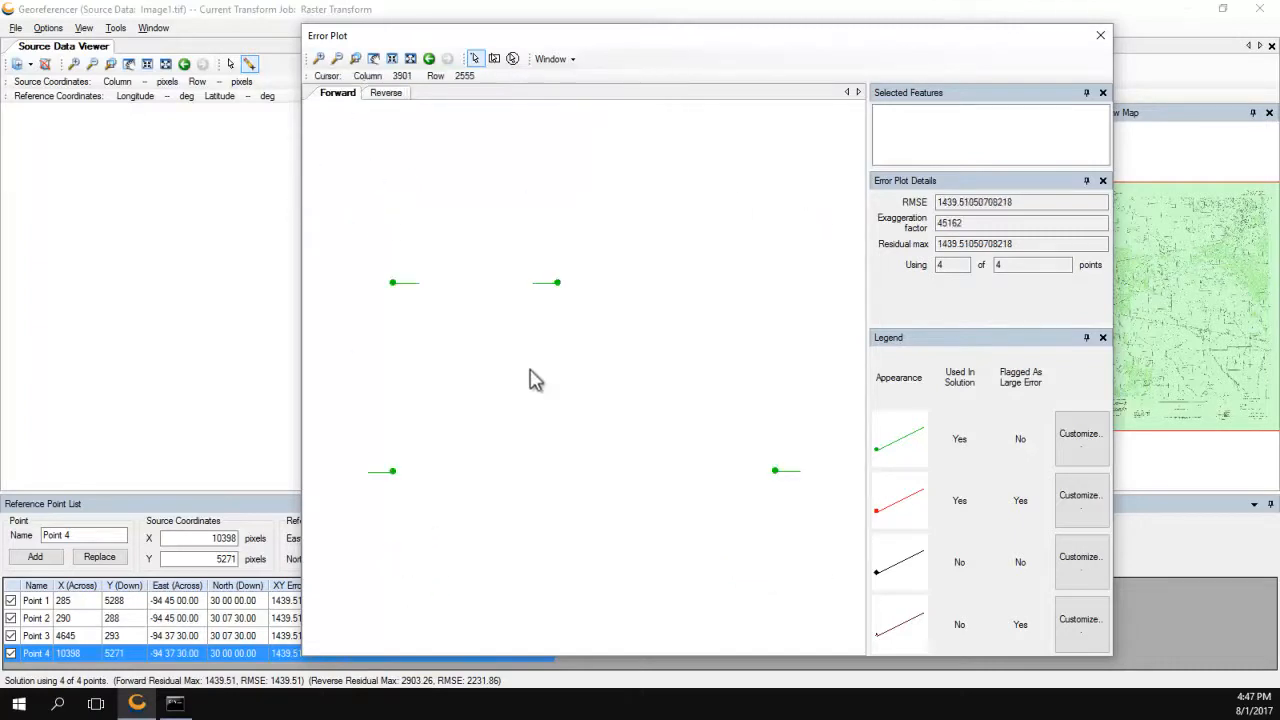
pyautogui.click(1100, 38)
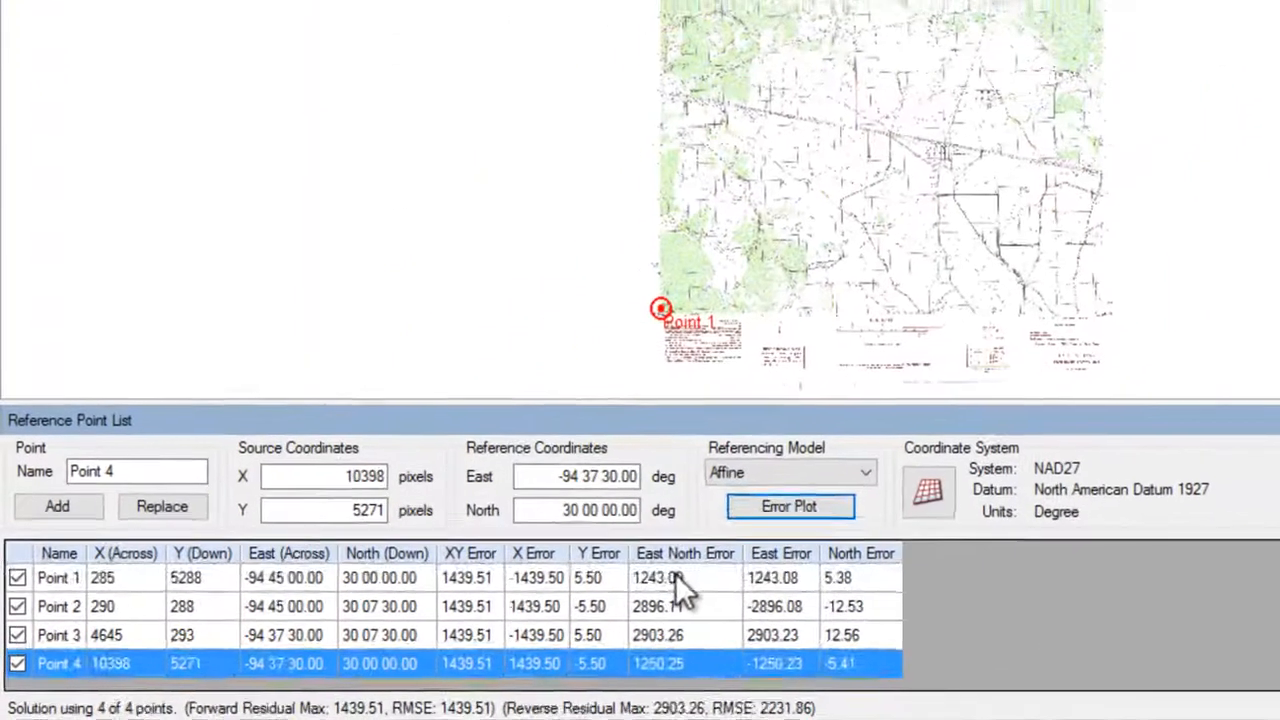
pyautogui.click(502, 592)
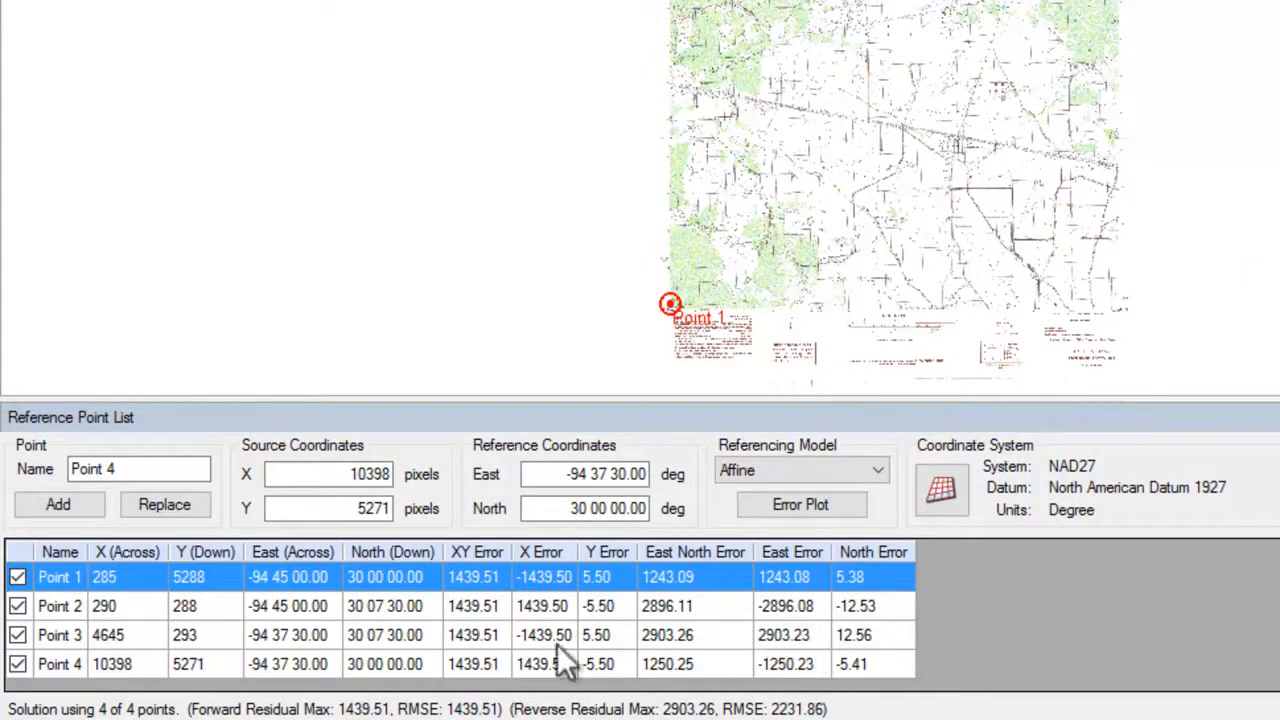
pyautogui.click(688, 613)
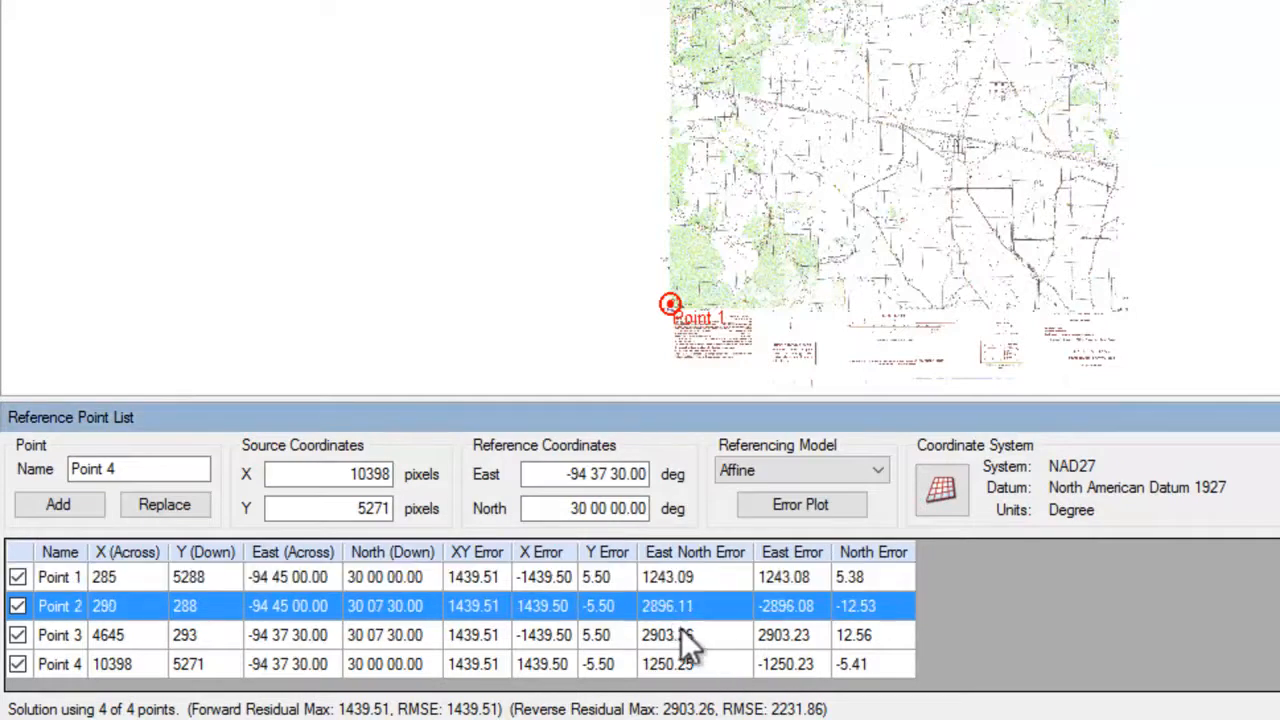
# Exclude Point 4 from the solution and view the three-point error plot.
pyautogui.click(683, 634)
pyautogui.click(690, 665)
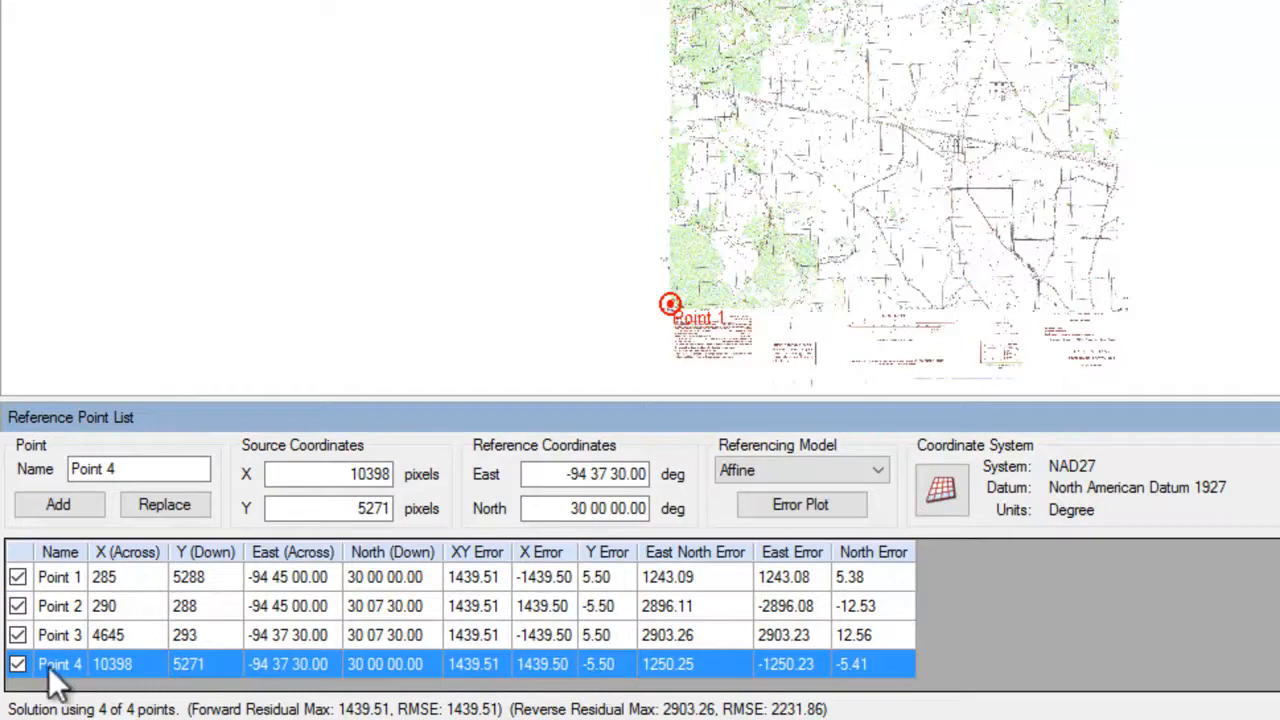
pyautogui.click(18, 664)
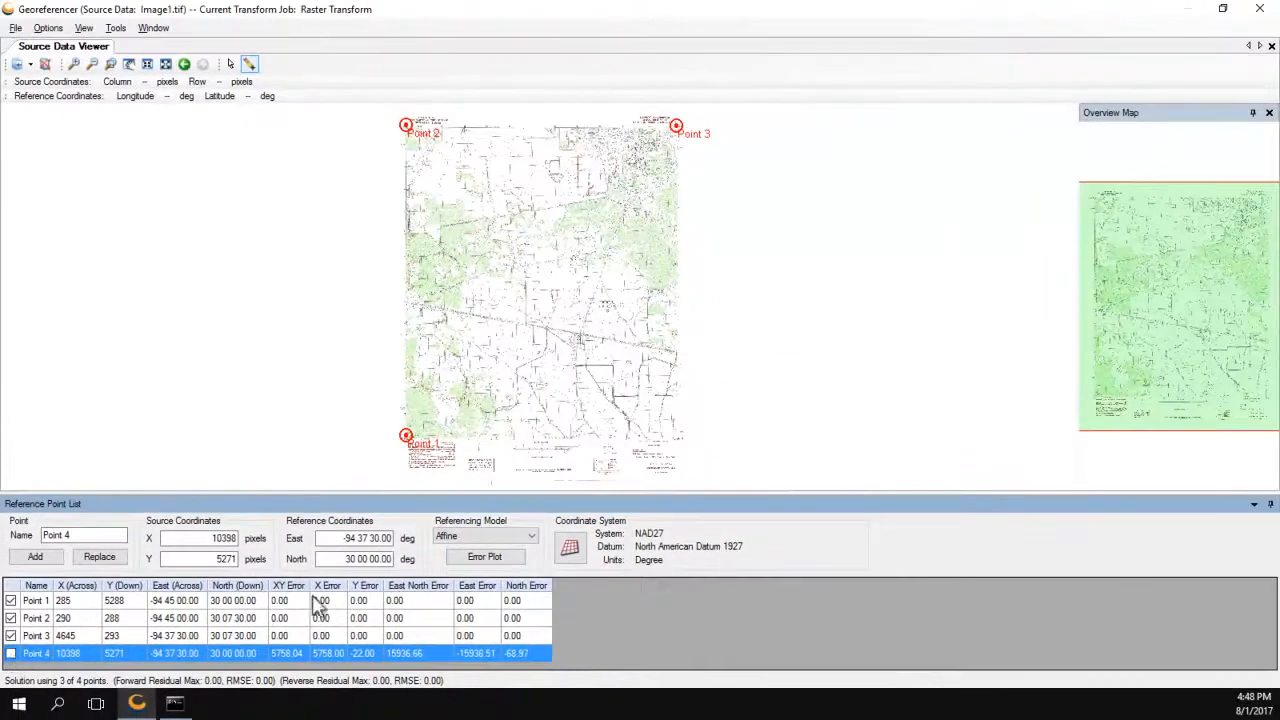
pyautogui.click(484, 557)
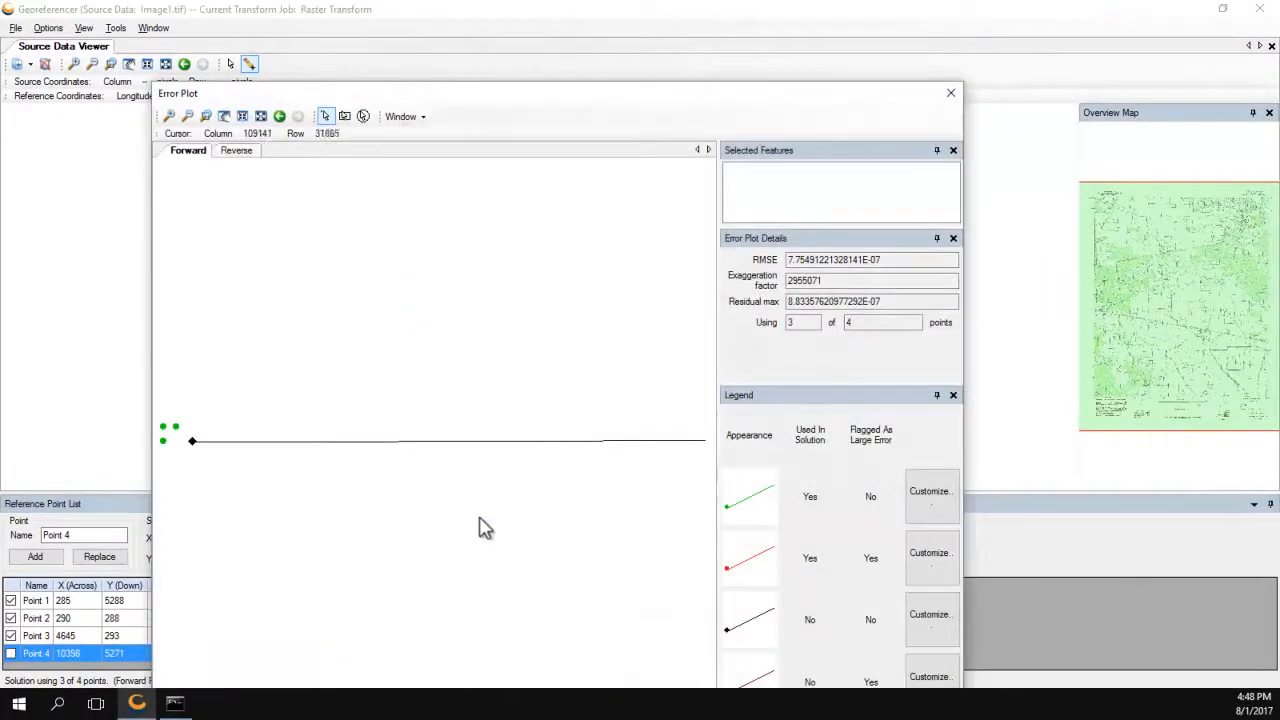
# Move the error plot aside to check the 0.00 residuals, then close it.
pyautogui.moveTo(521, 101); pyautogui.dragTo(652, 44)
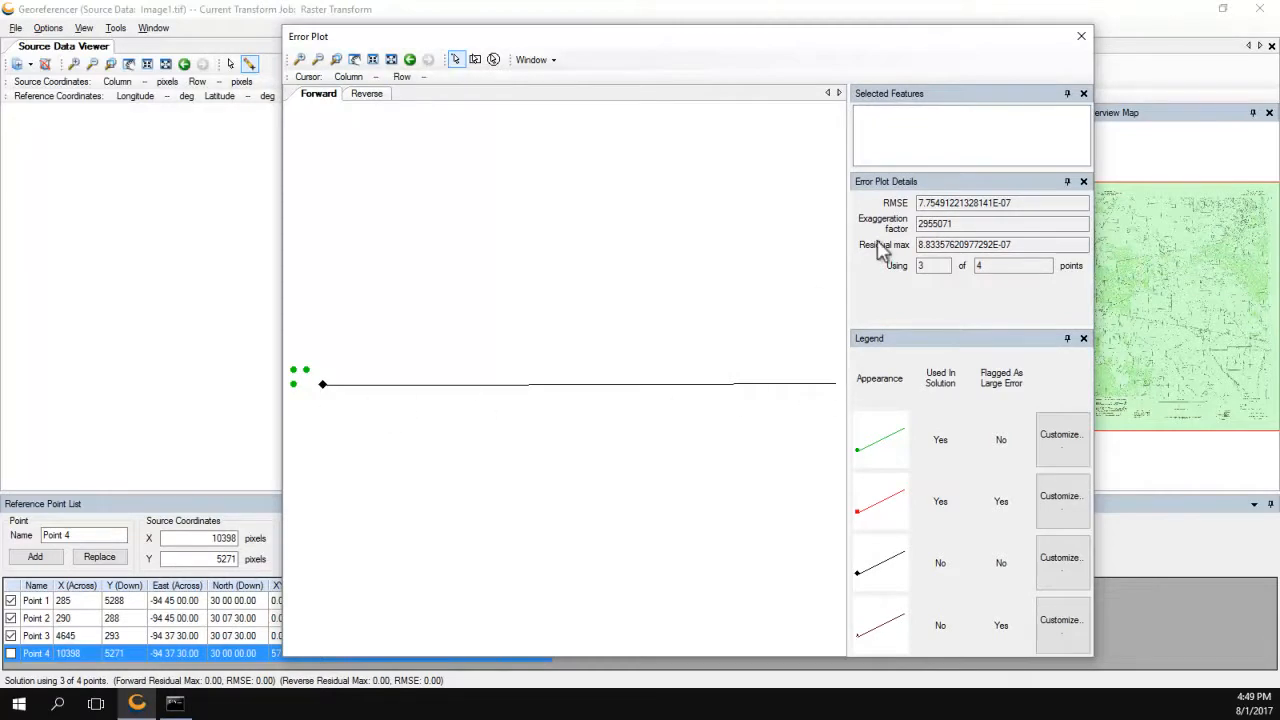
pyautogui.click(1080, 38)
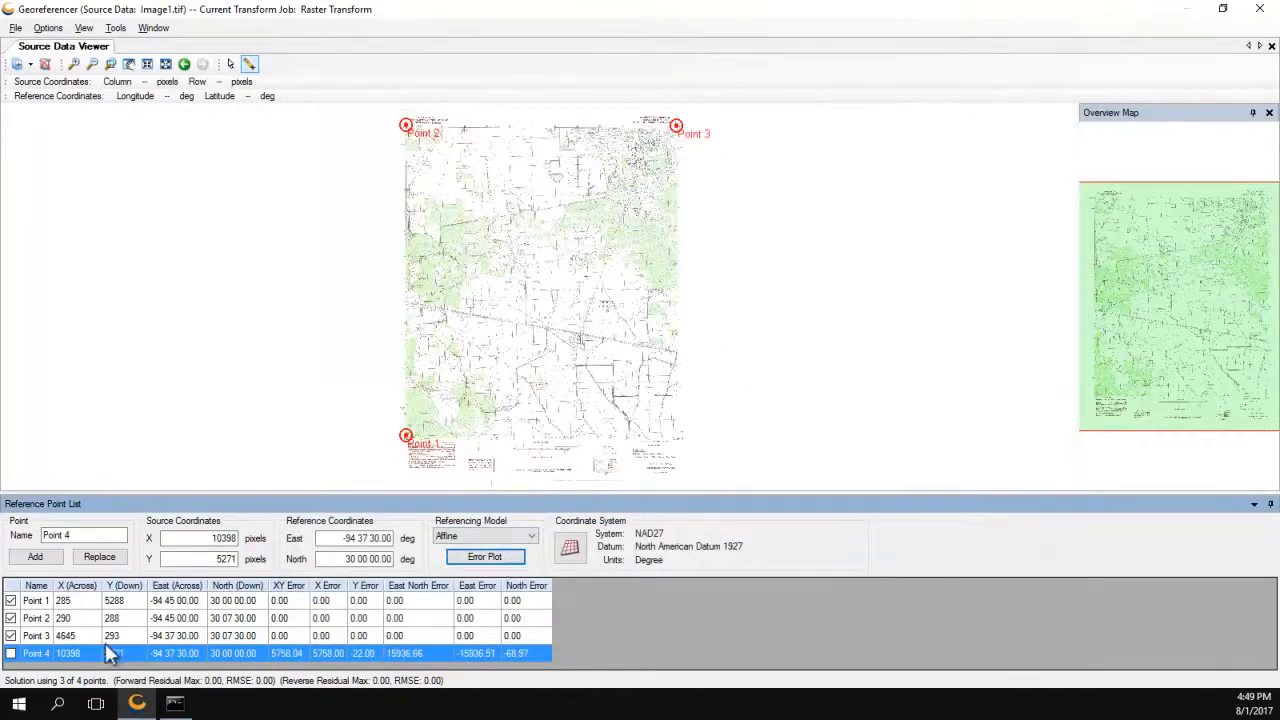
# Re-include Point 4 and move it to the southeast map corner at 4650, 5288.
pyautogui.click(10, 655)
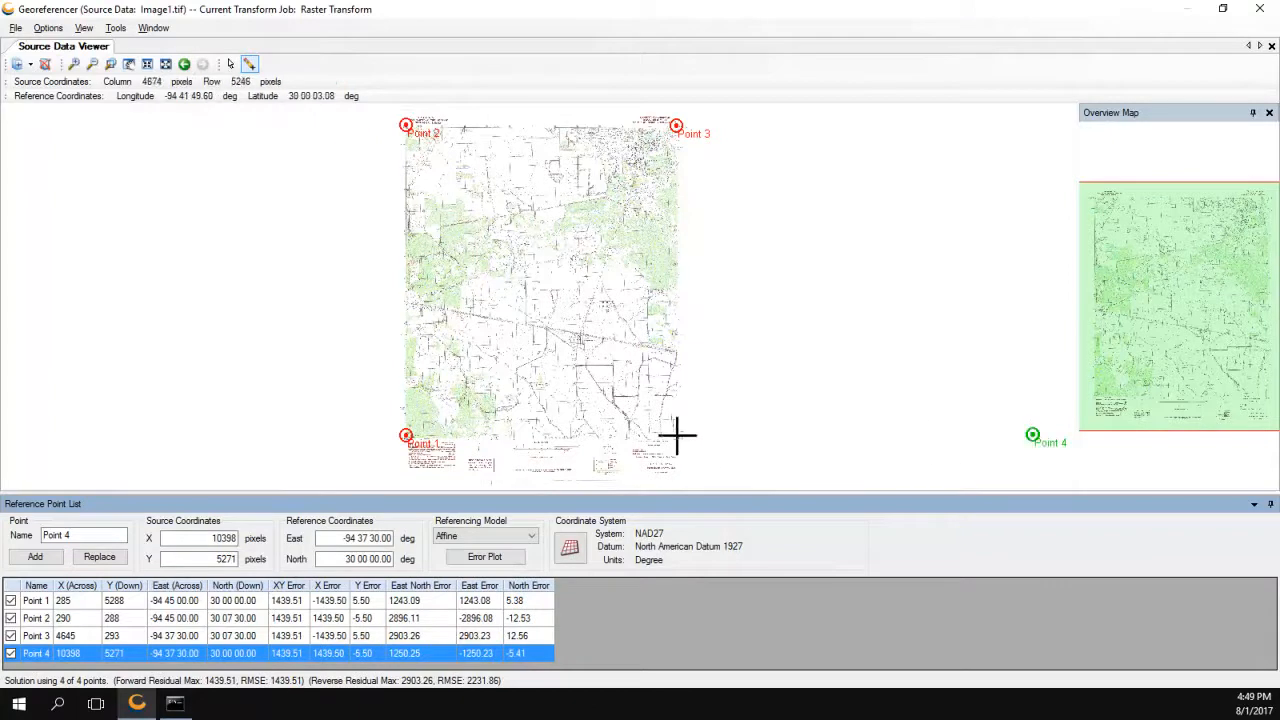
pyautogui.click(73, 64)
pyautogui.click(668, 438)
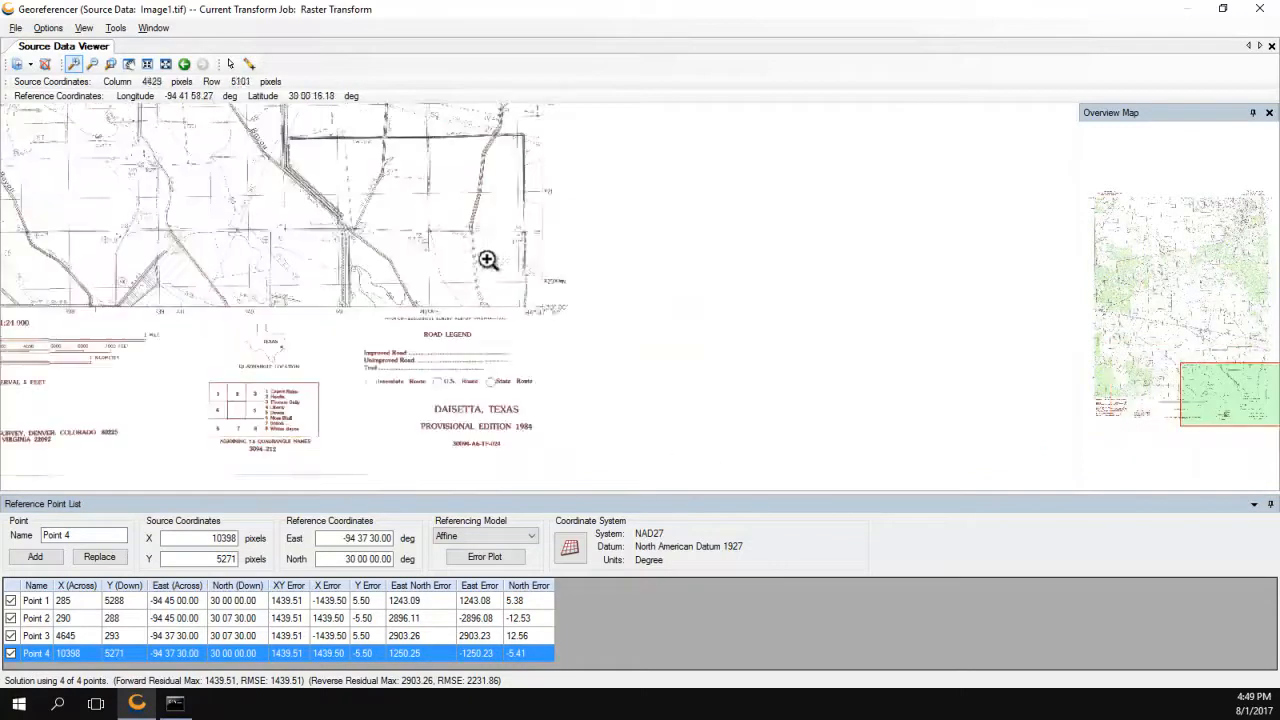
pyautogui.click(543, 306)
pyautogui.click(528, 297)
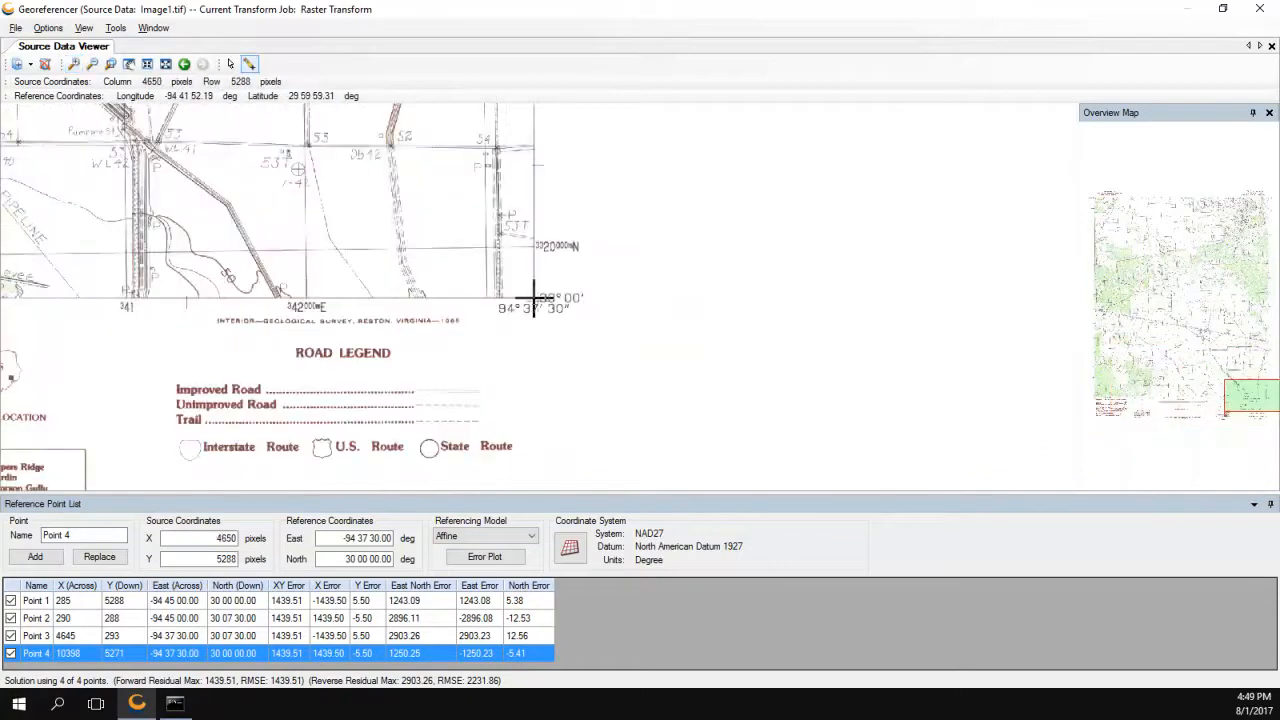
pyautogui.click(99, 557)
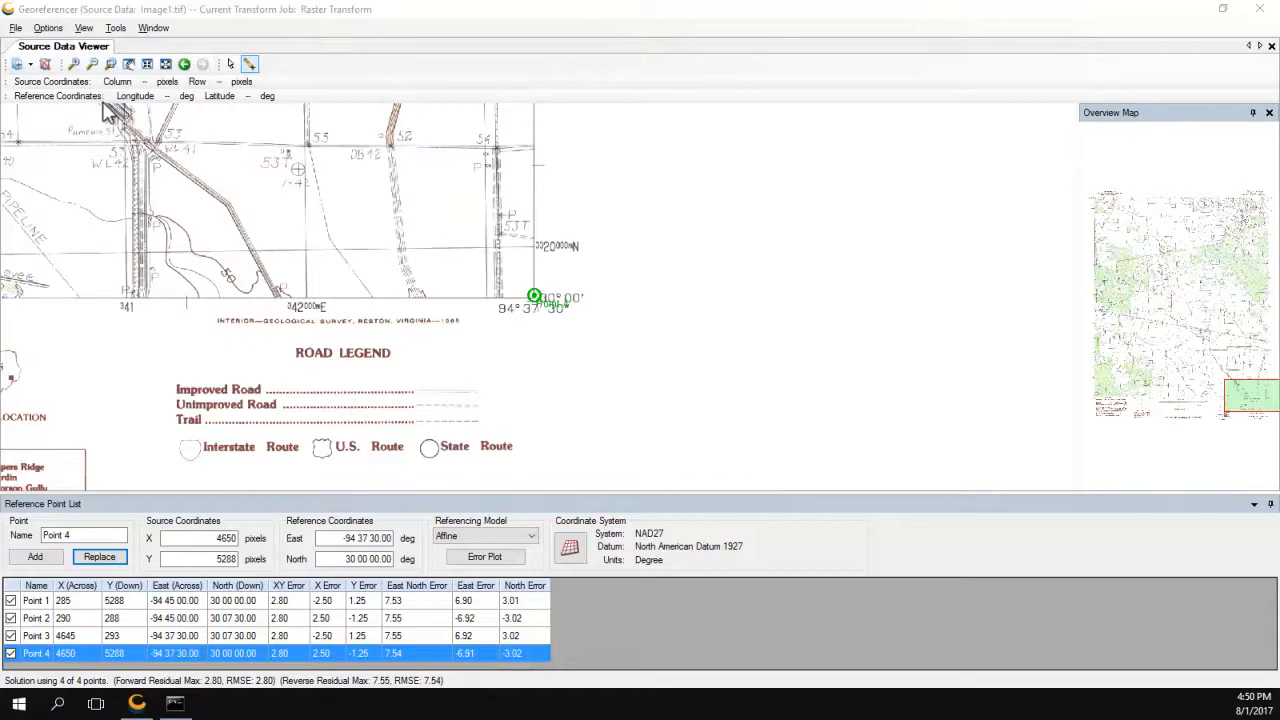
pyautogui.click(16, 29)
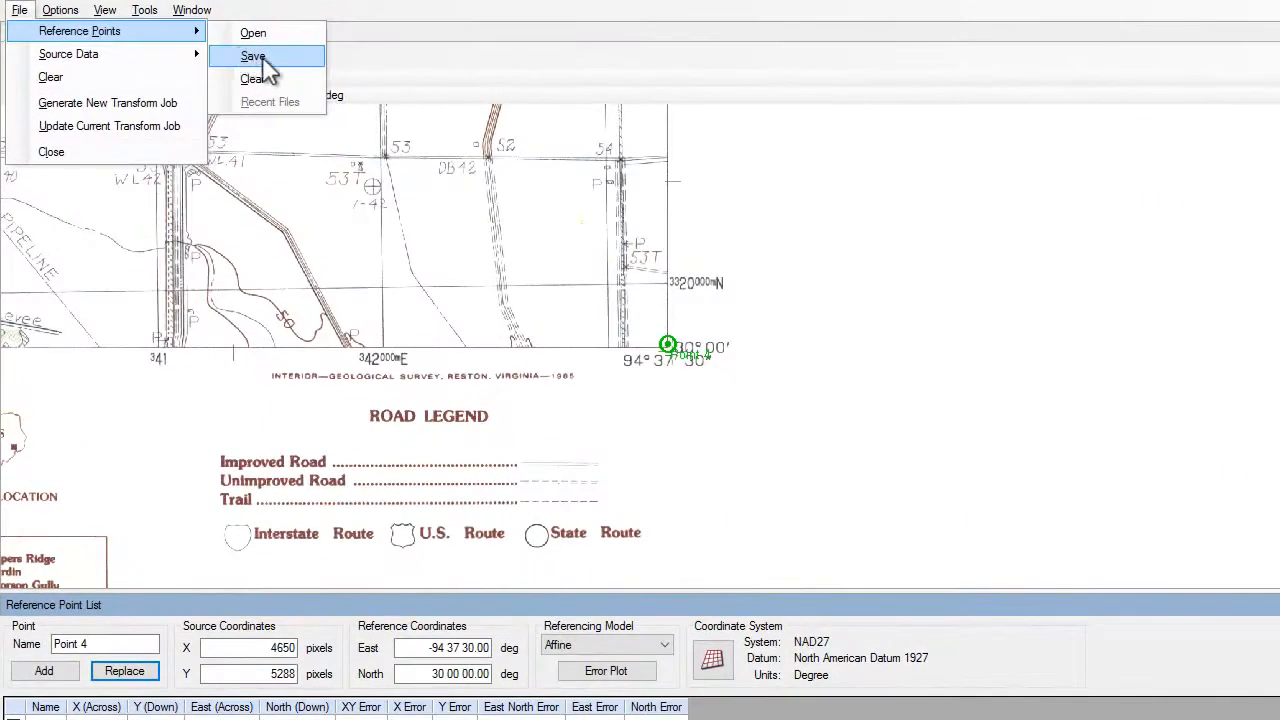
pyautogui.click(210, 63)
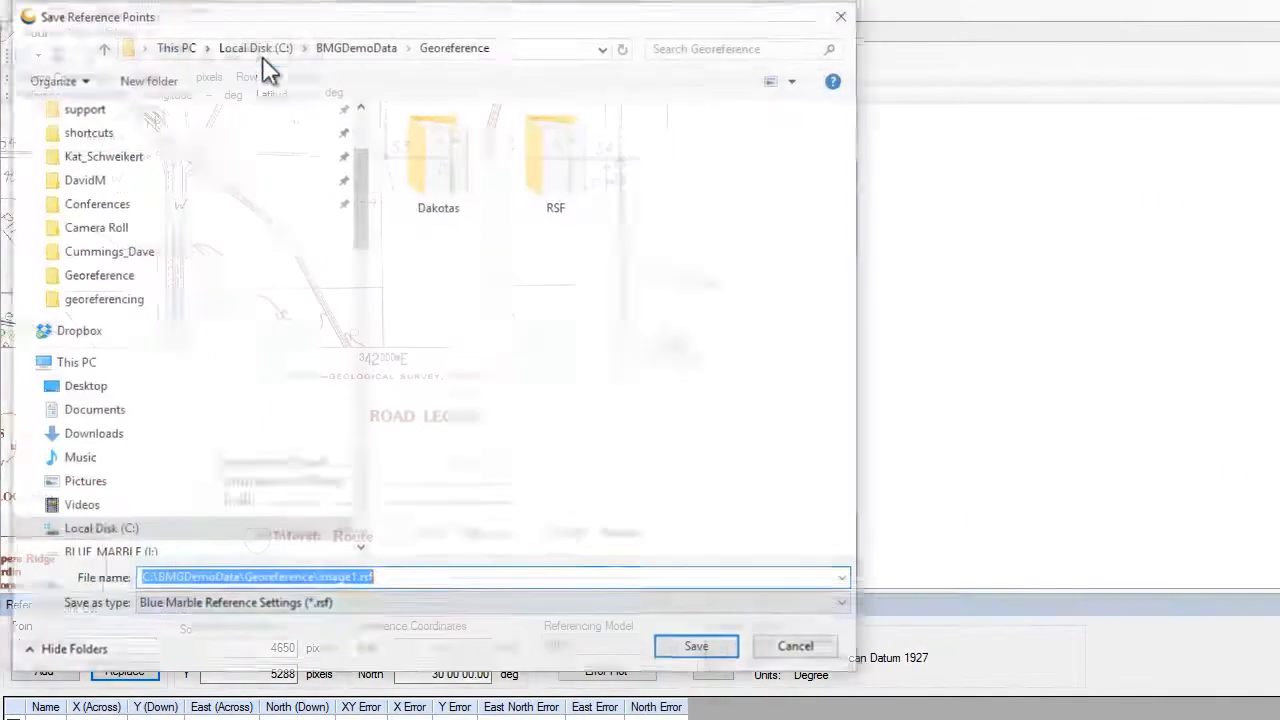
pyautogui.click(322, 606)
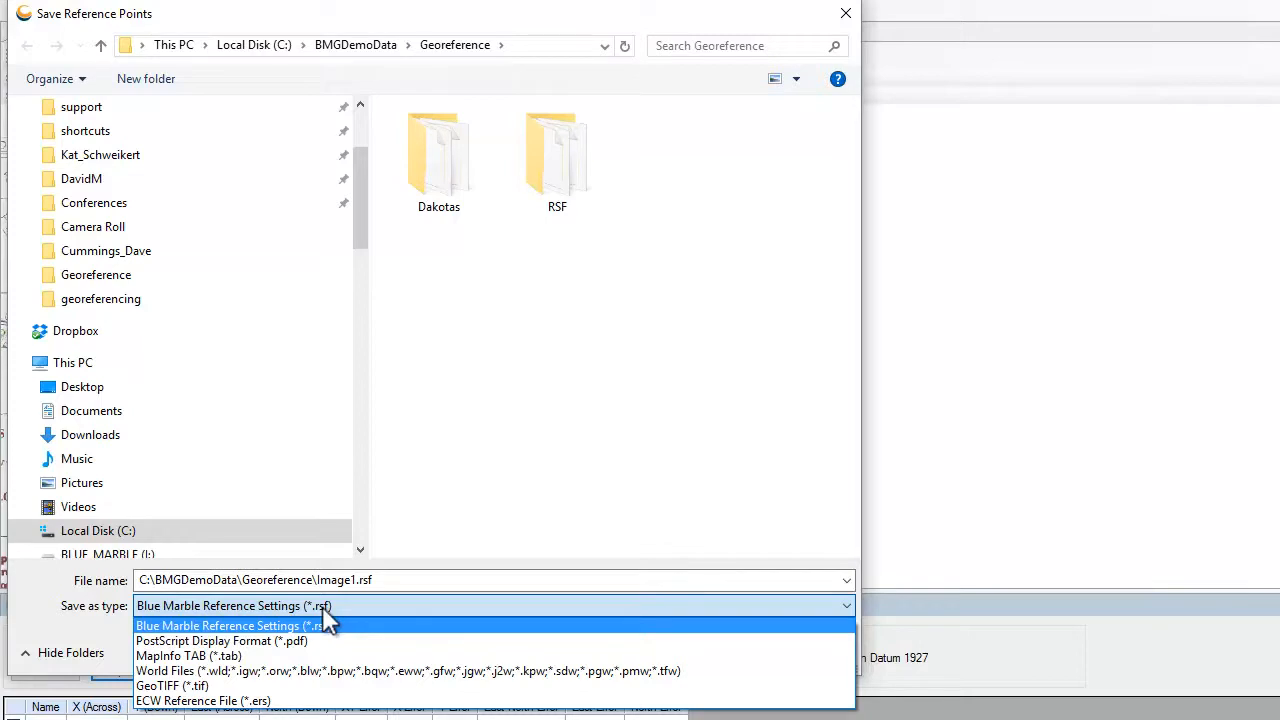
pyautogui.click(846, 13)
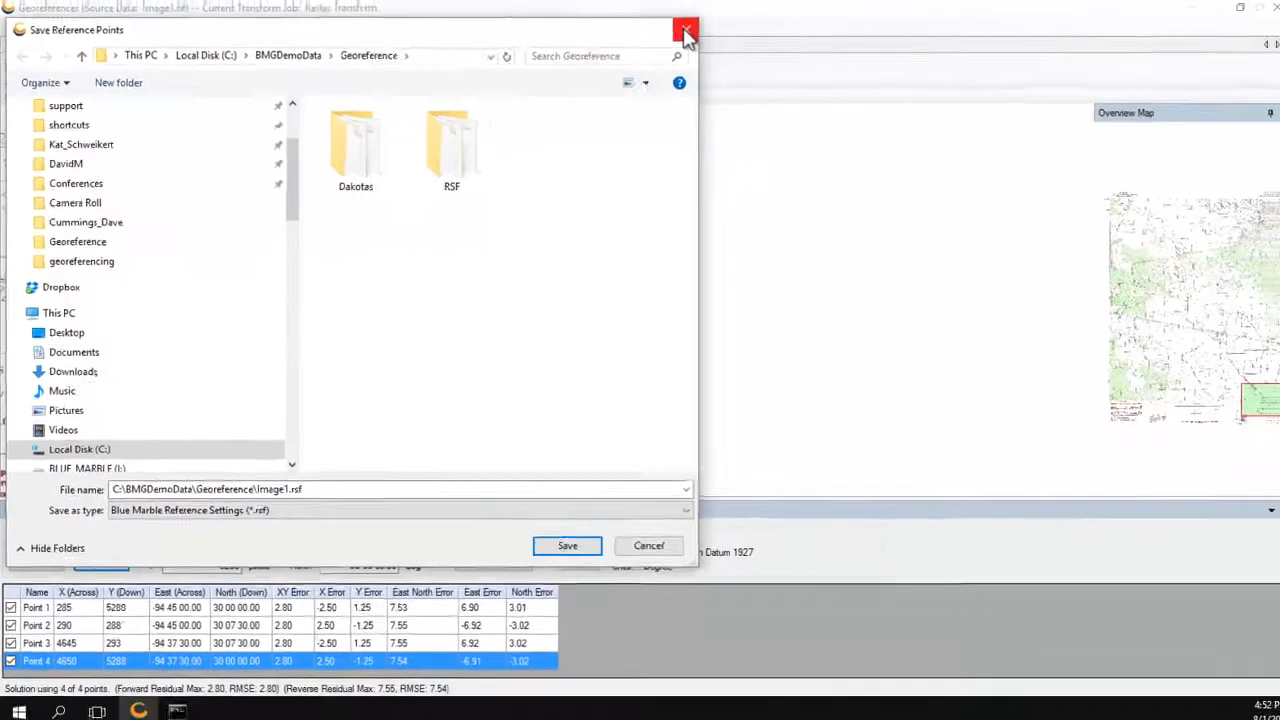
pyautogui.click(687, 37)
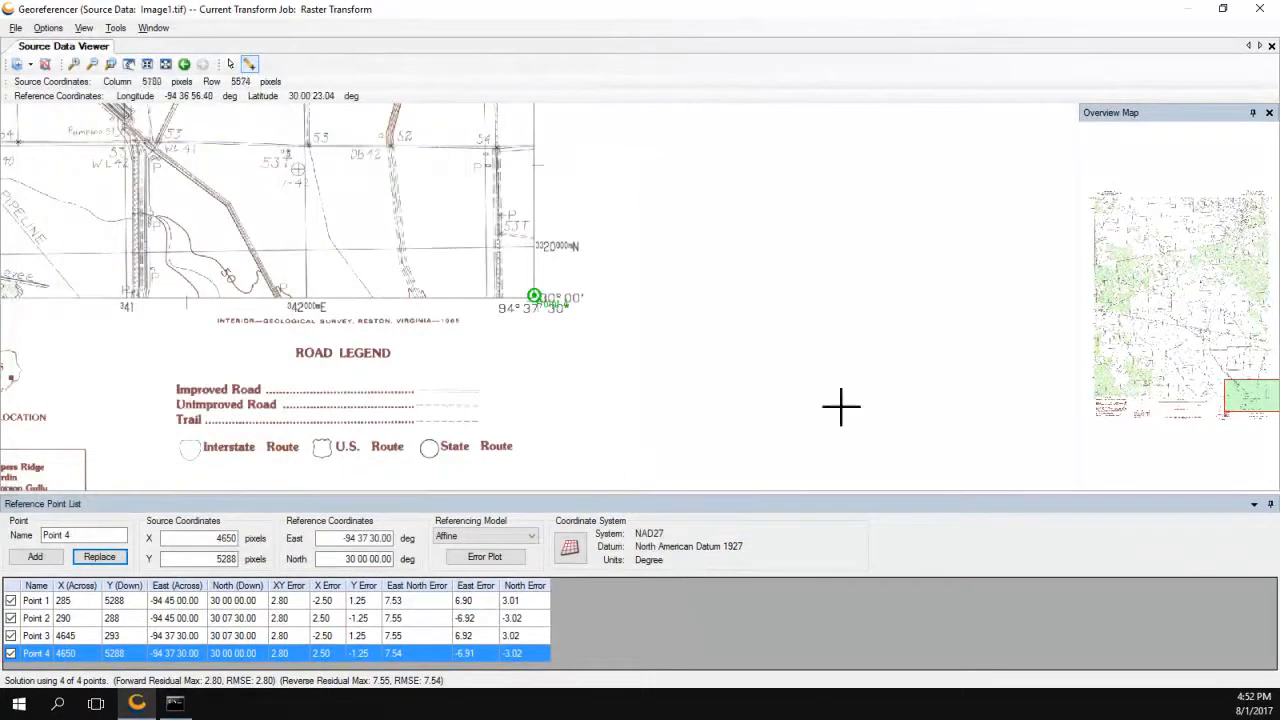
# Close the Georeferencer, save the points as Image1.rsf, and update the Raster Transform job.
pyautogui.click(1260, 18)
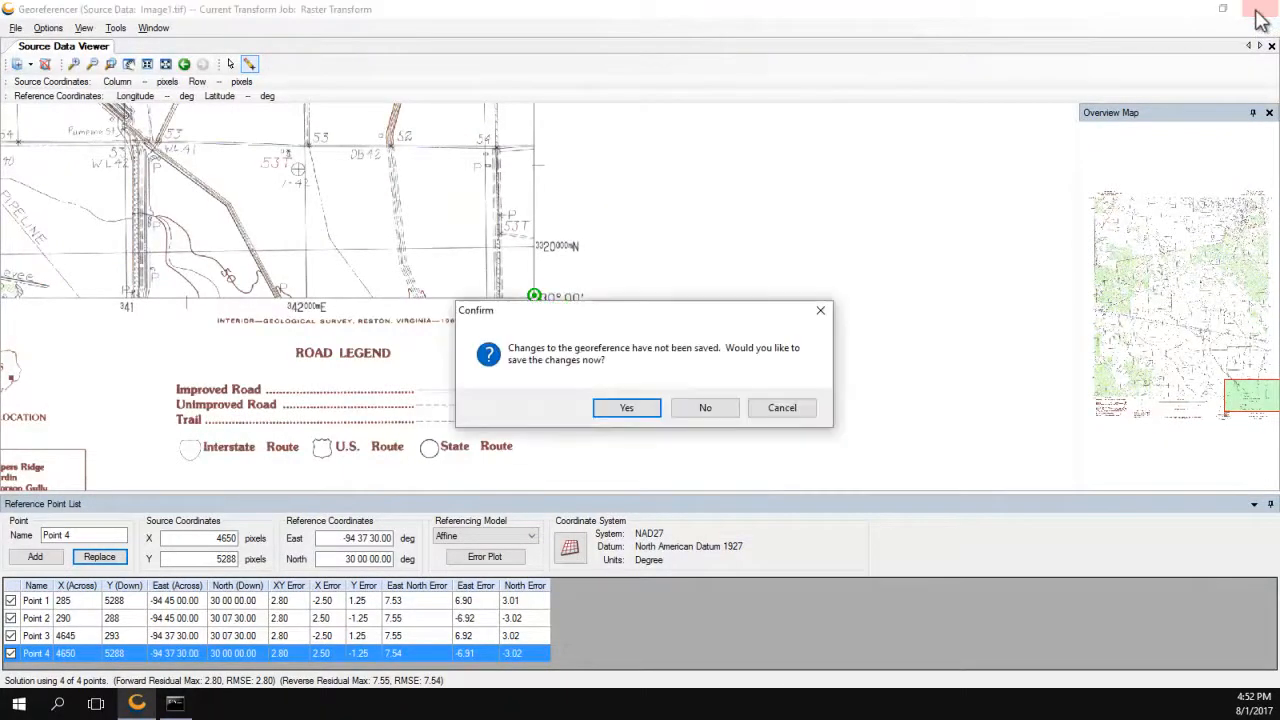
pyautogui.click(632, 409)
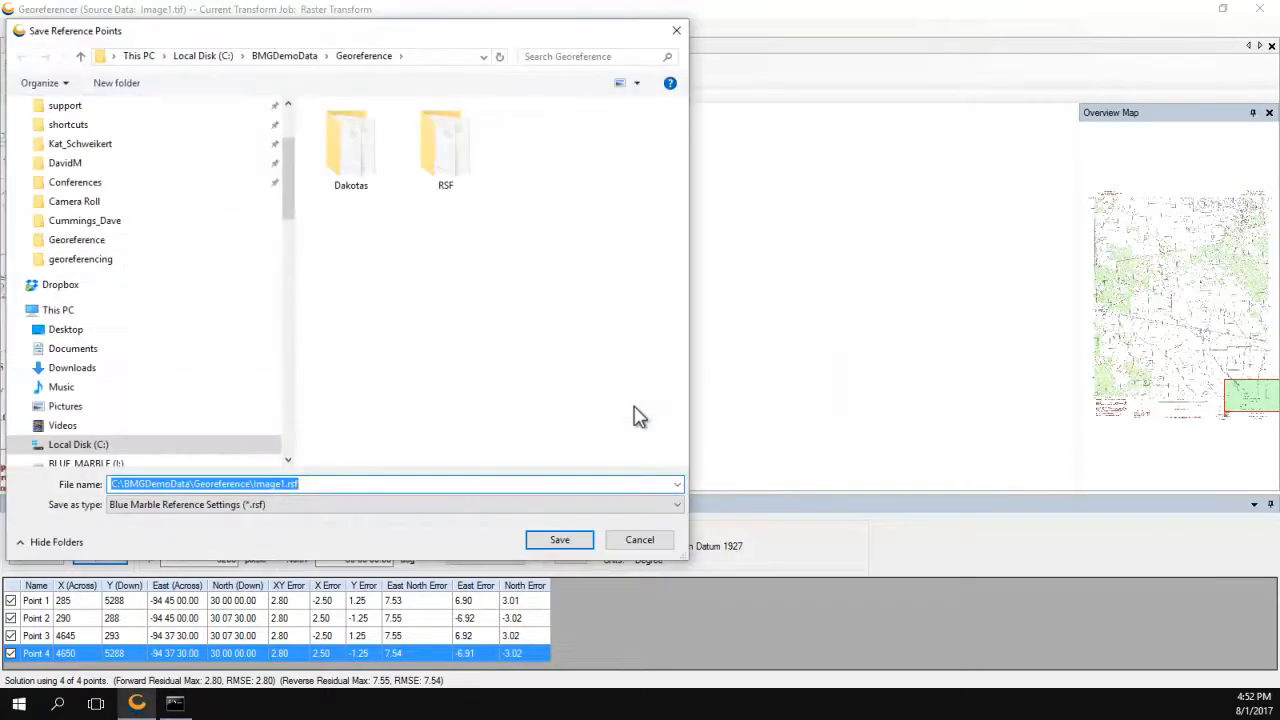
pyautogui.click(558, 542)
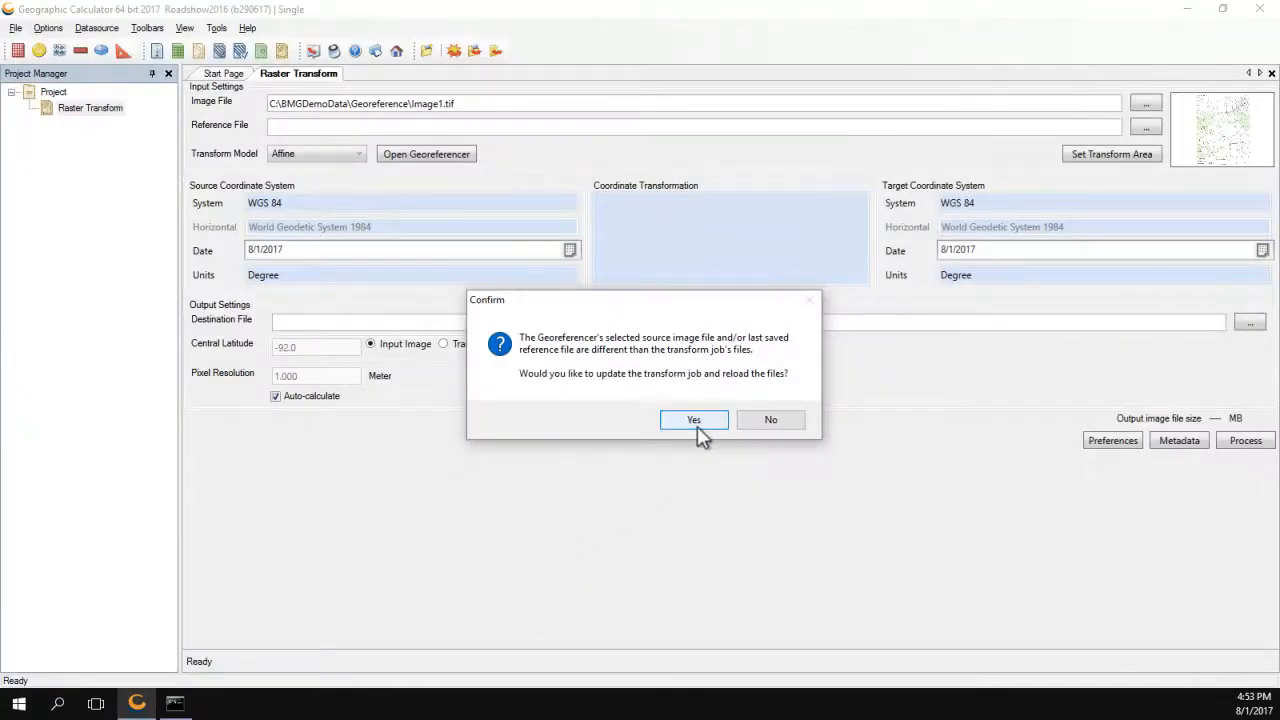
pyautogui.click(695, 422)
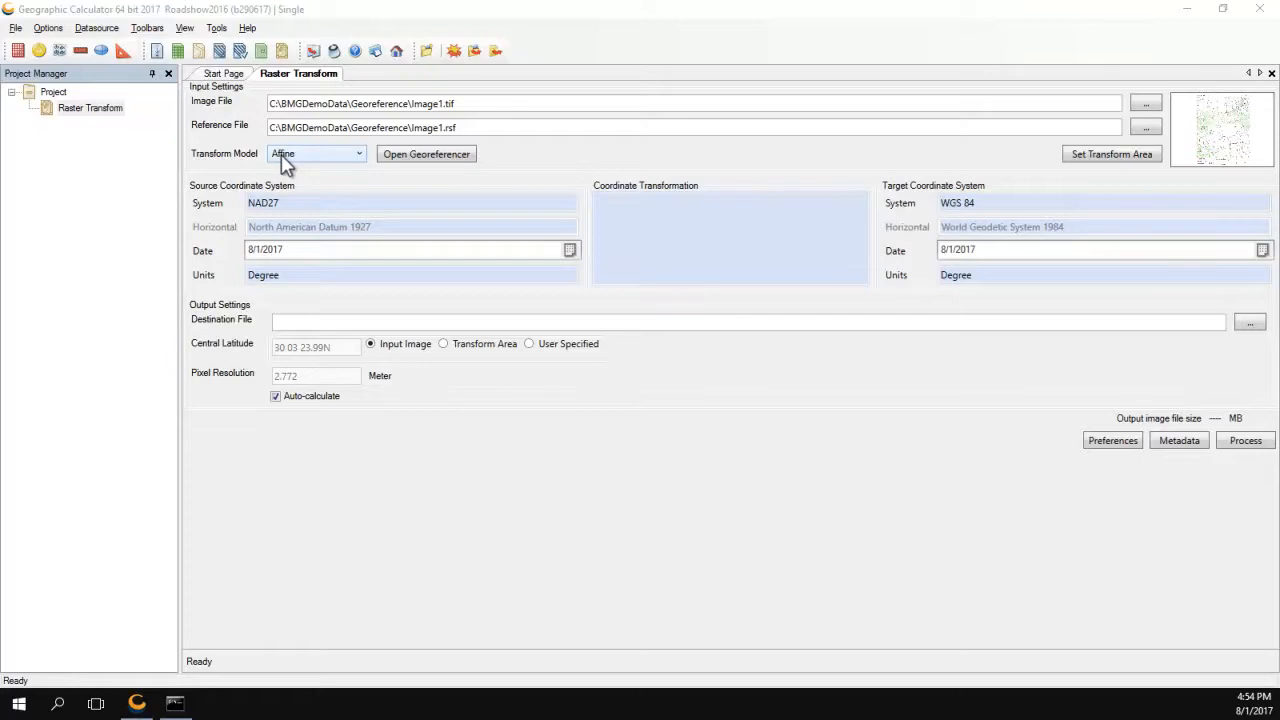
pyautogui.click(1106, 162)
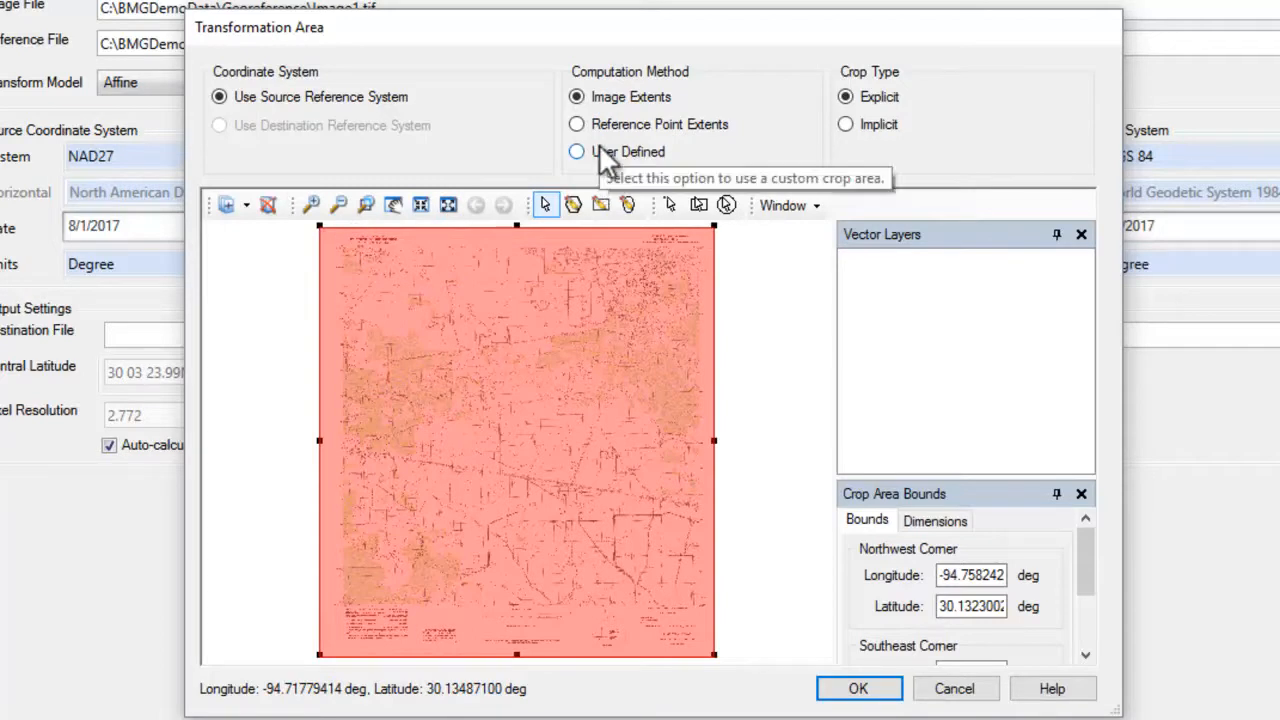
# Crop the transformation area explicitly to the reference point extents.
pyautogui.click(576, 124)
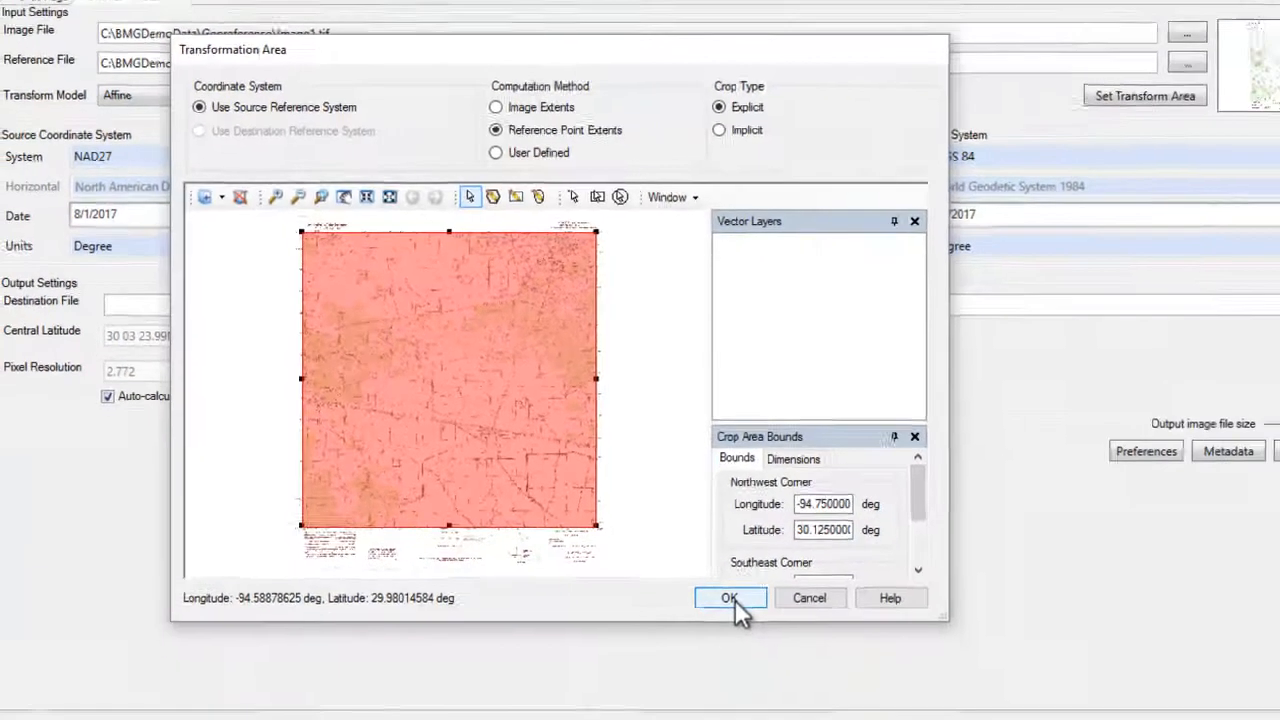
pyautogui.click(858, 689)
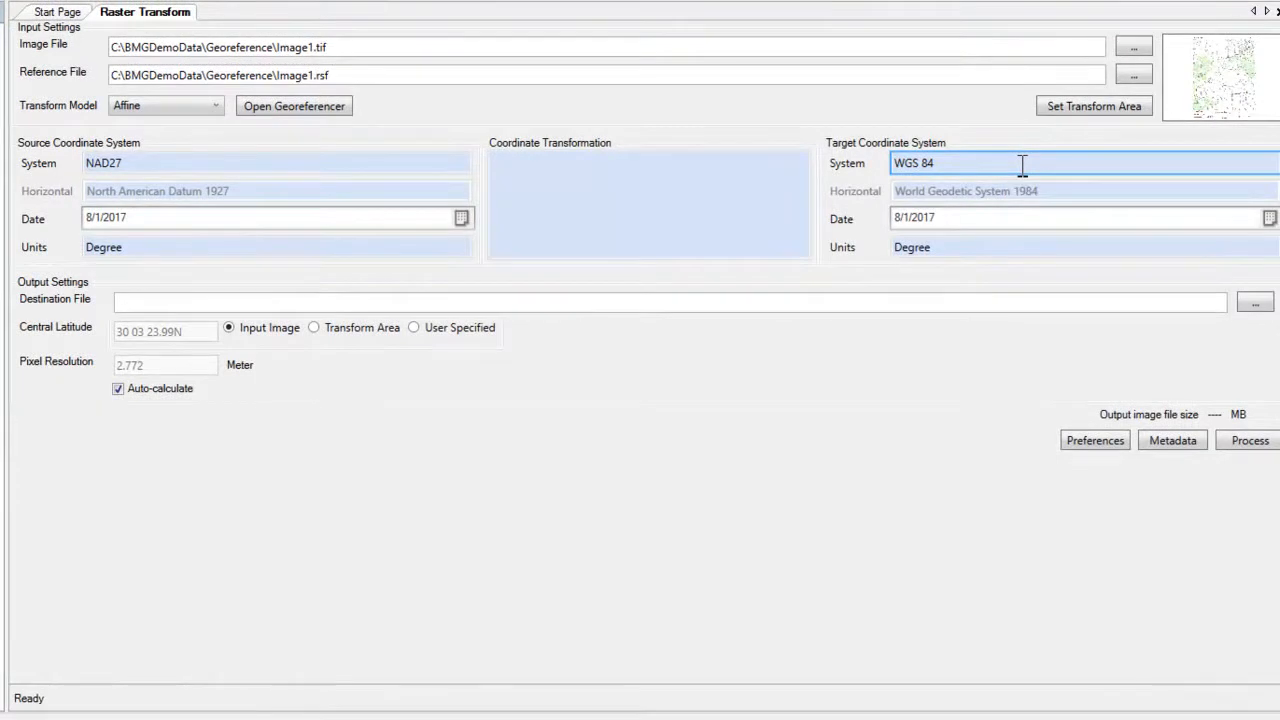
# Change the target coordinate system to Geodetic North America NAD83.
pyautogui.rightClick(871, 165)
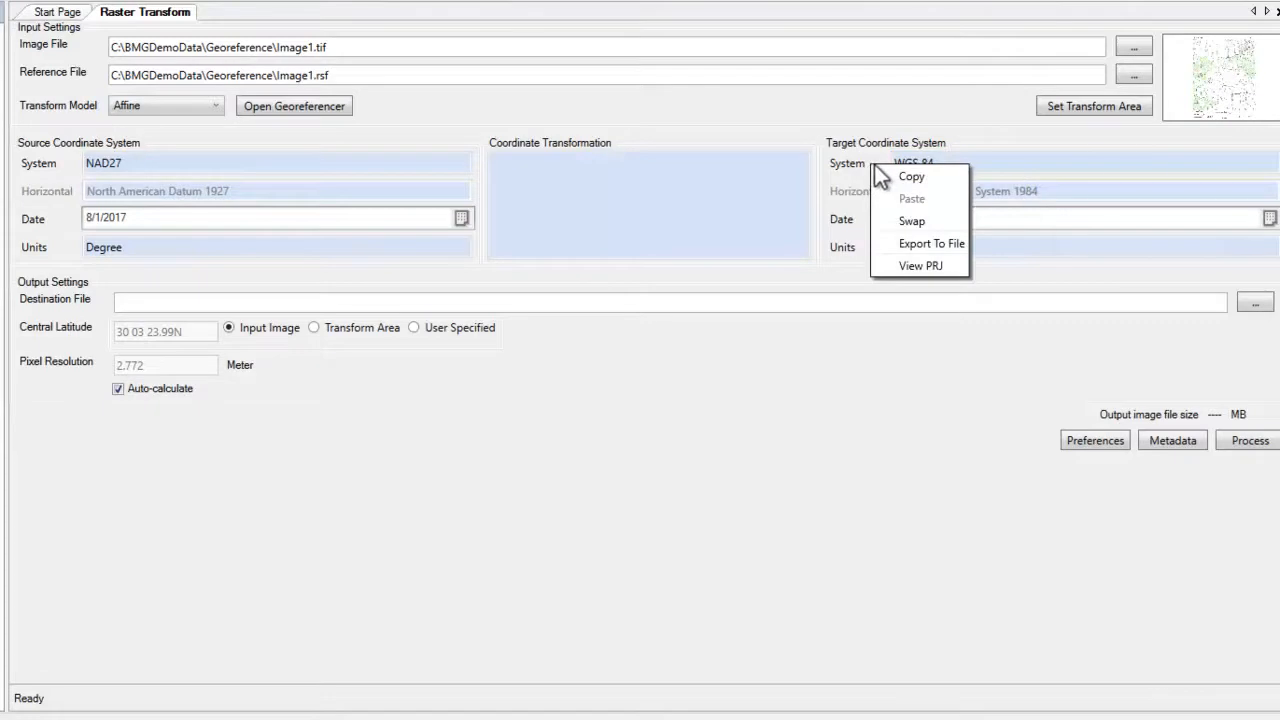
pyautogui.click(1048, 168)
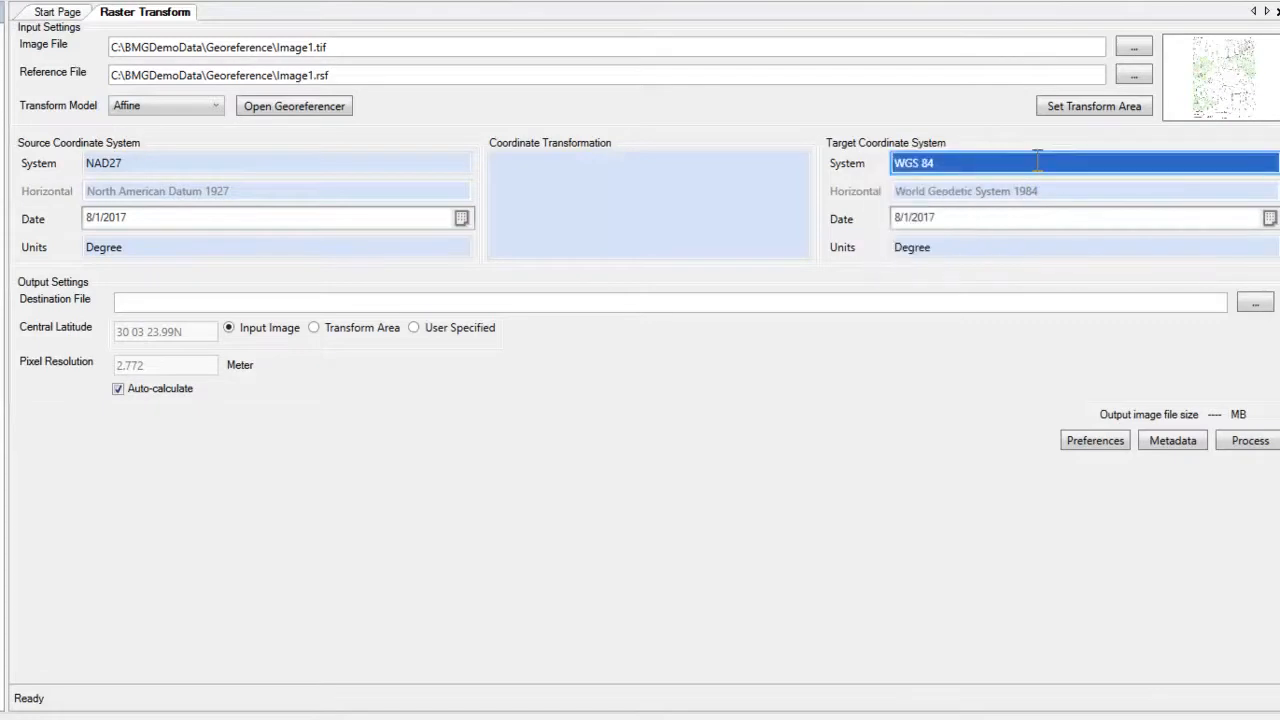
pyautogui.doubleClick(1036, 162)
pyautogui.click(626, 358)
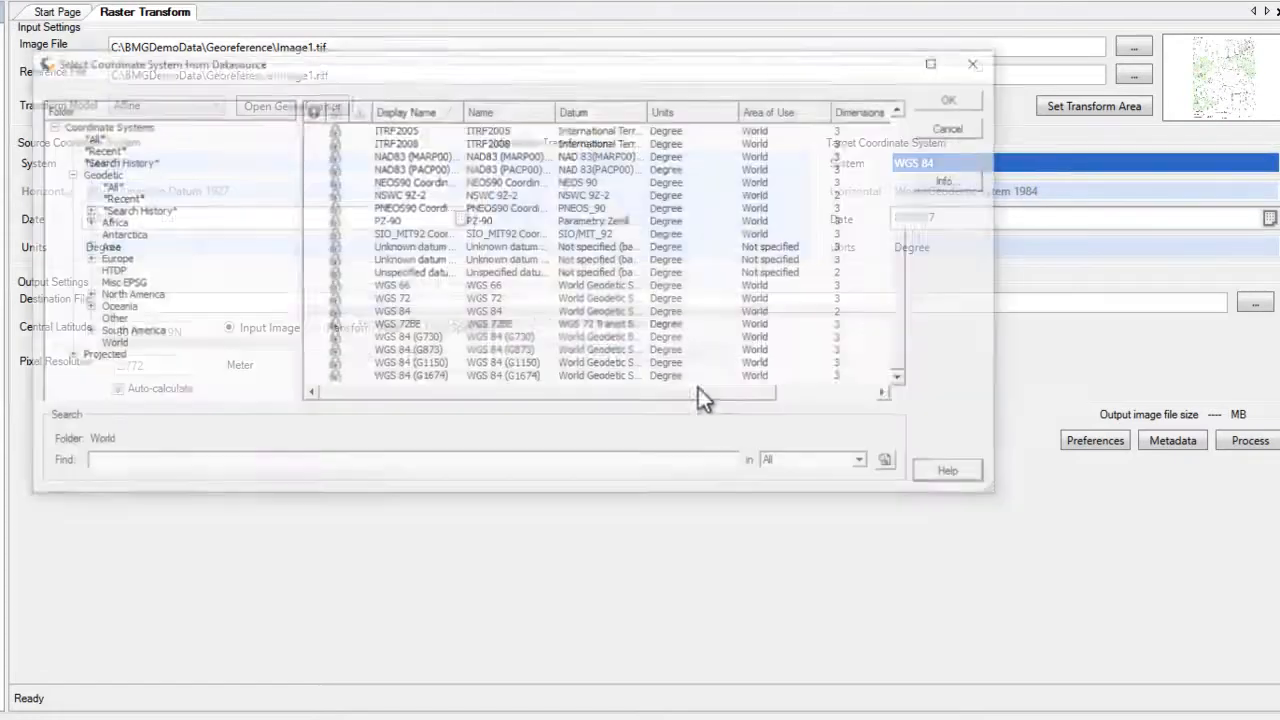
pyautogui.click(118, 296)
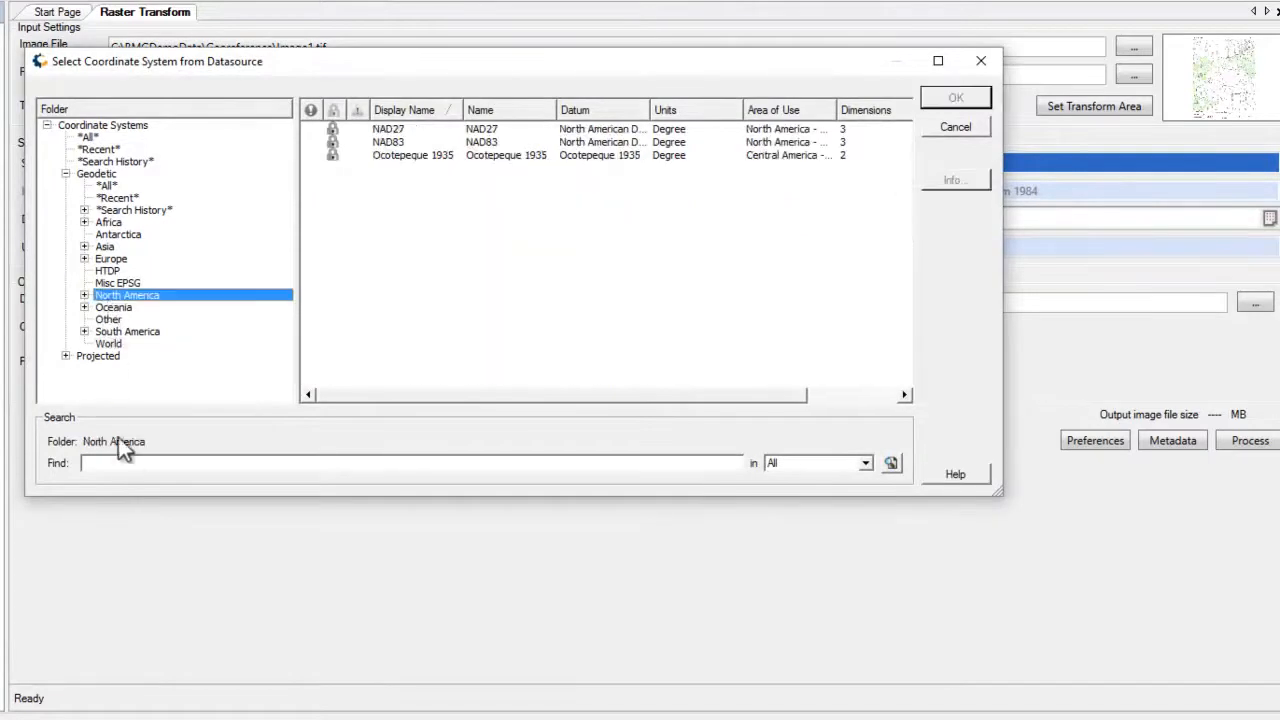
pyautogui.click(399, 142)
pyautogui.click(954, 99)
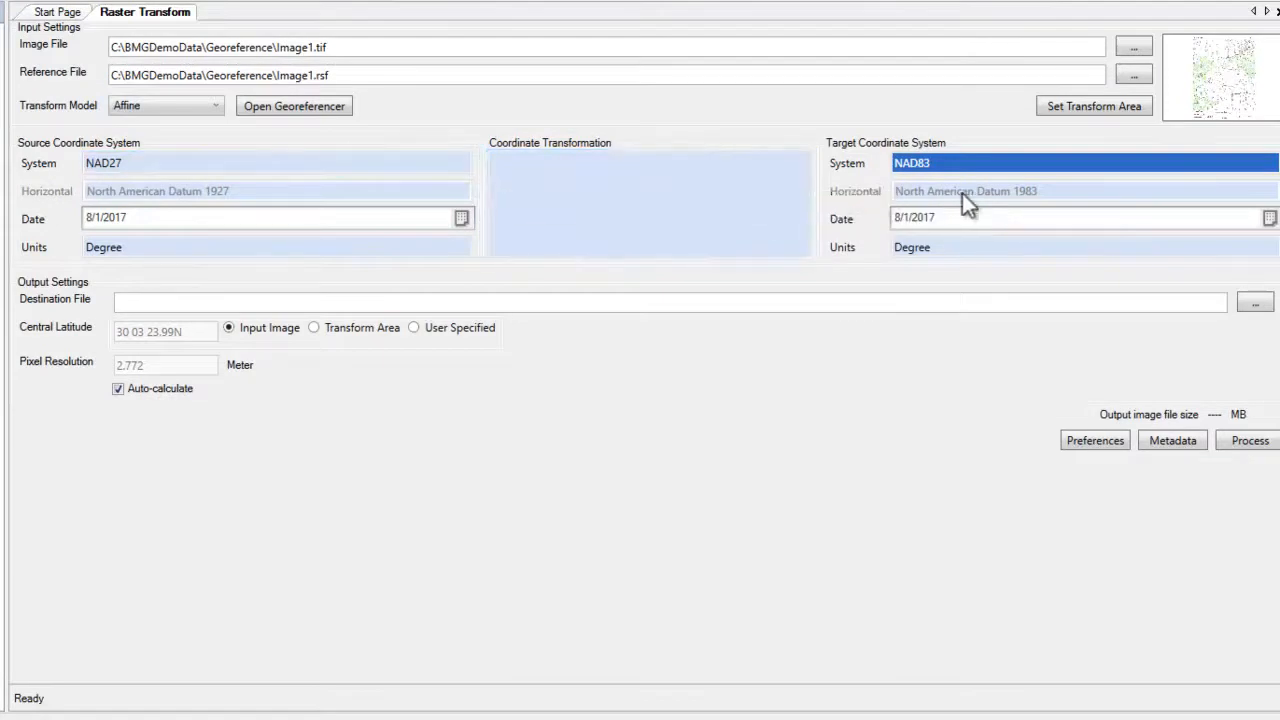
# Apply the NAD27 to NAD83 (1) datum transformation.
pyautogui.doubleClick(717, 228)
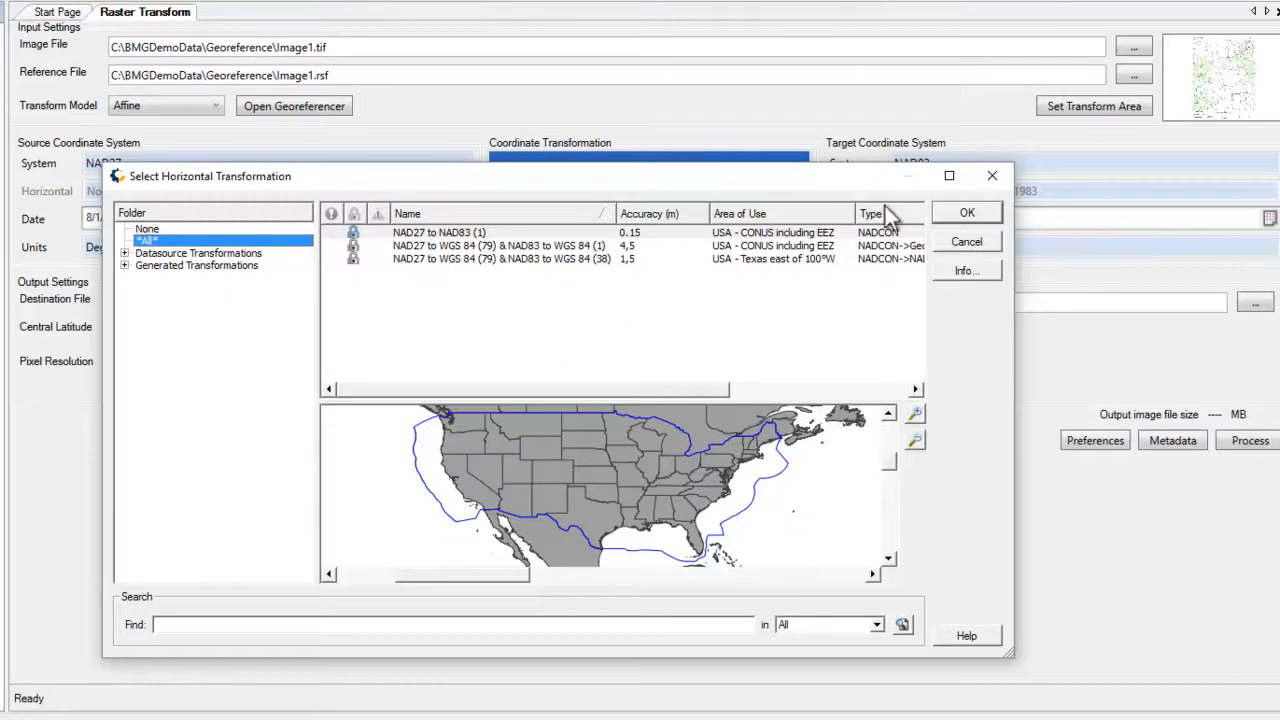
pyautogui.click(960, 215)
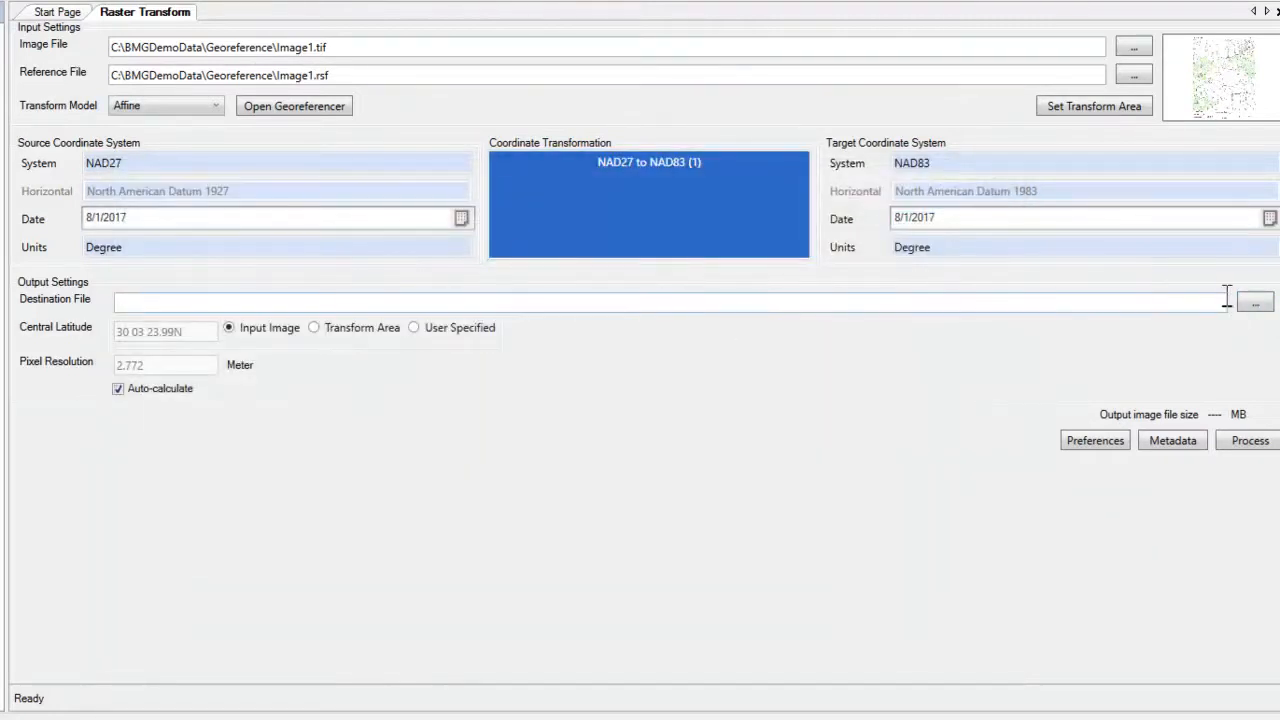
pyautogui.click(1270, 310)
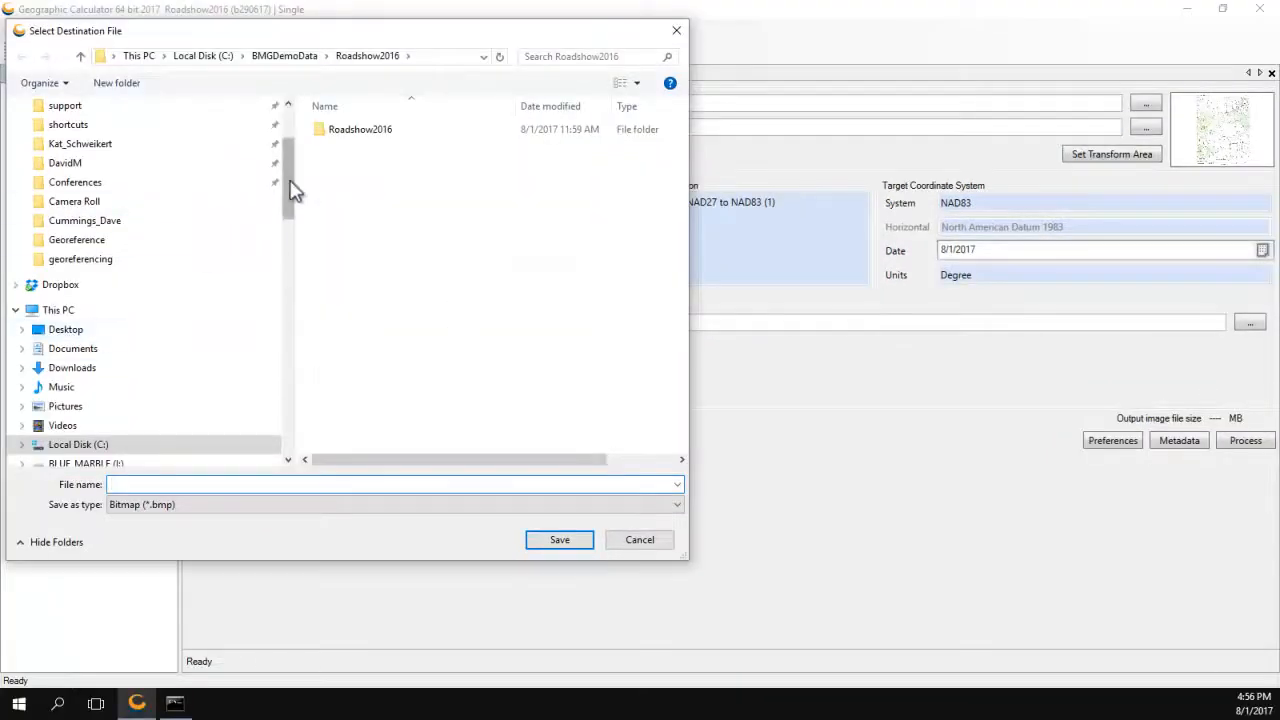
# Set the output file to C:\temp\image1_georeferenced in TIFF and GeoTIFF format.
pyautogui.click(85, 444)
pyautogui.scroll(-4, 405, 375)
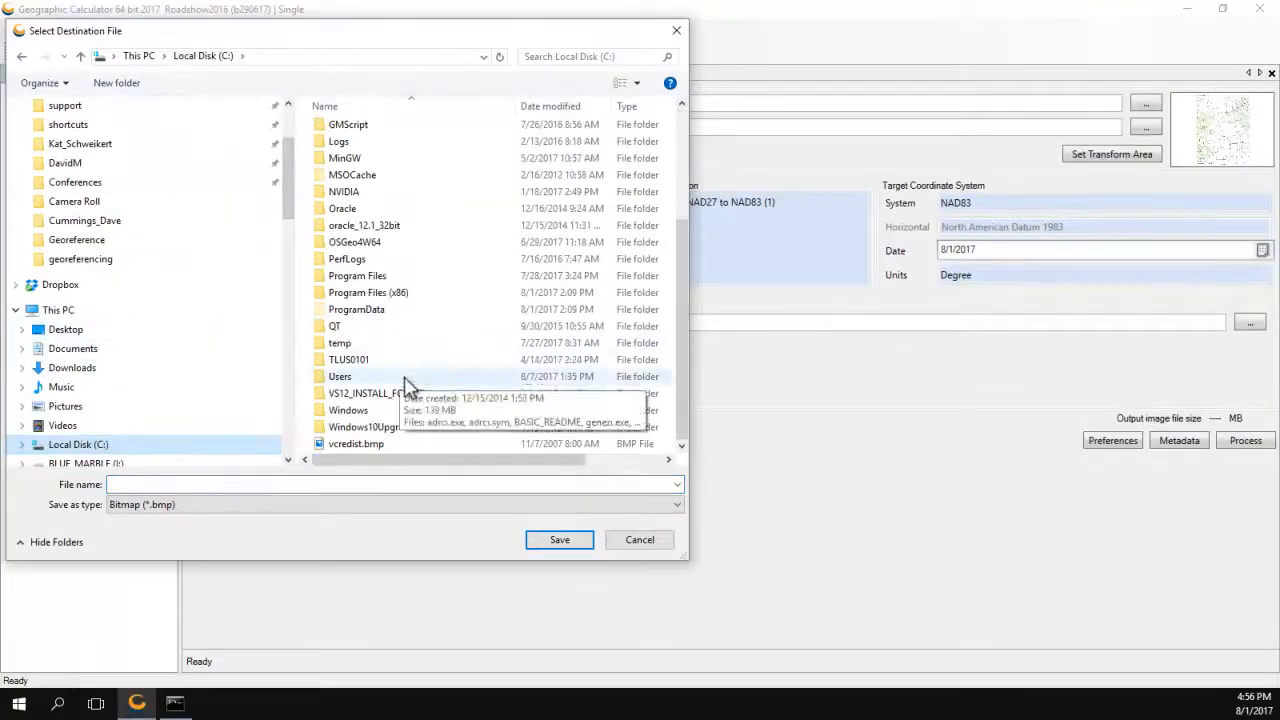
pyautogui.doubleClick(345, 344)
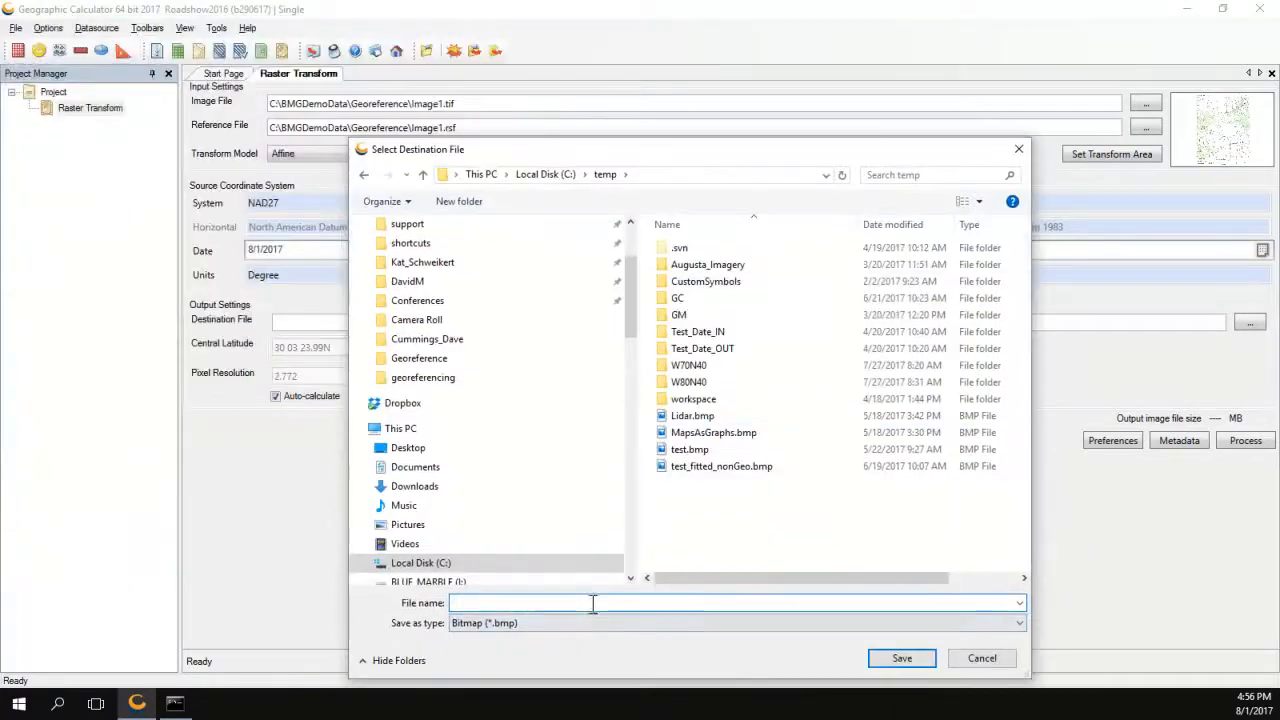
pyautogui.write('image1_georeferenced')
pyautogui.click(535, 623)
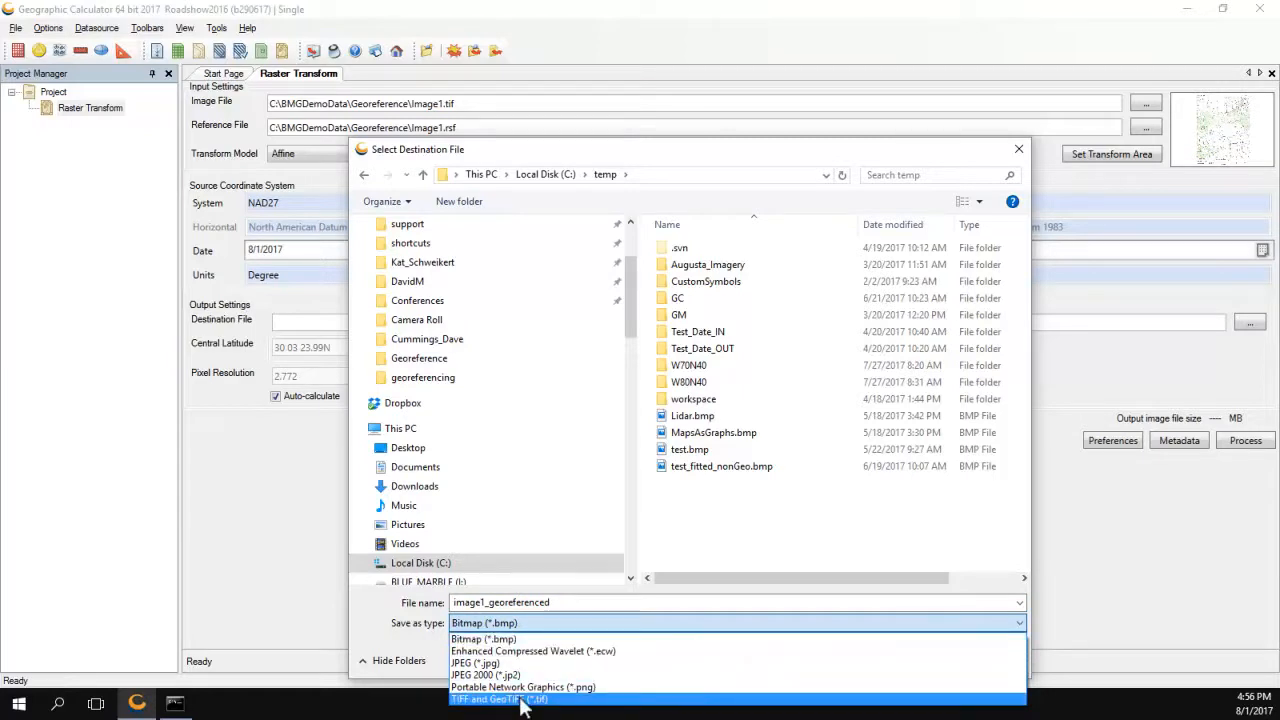
pyautogui.click(522, 700)
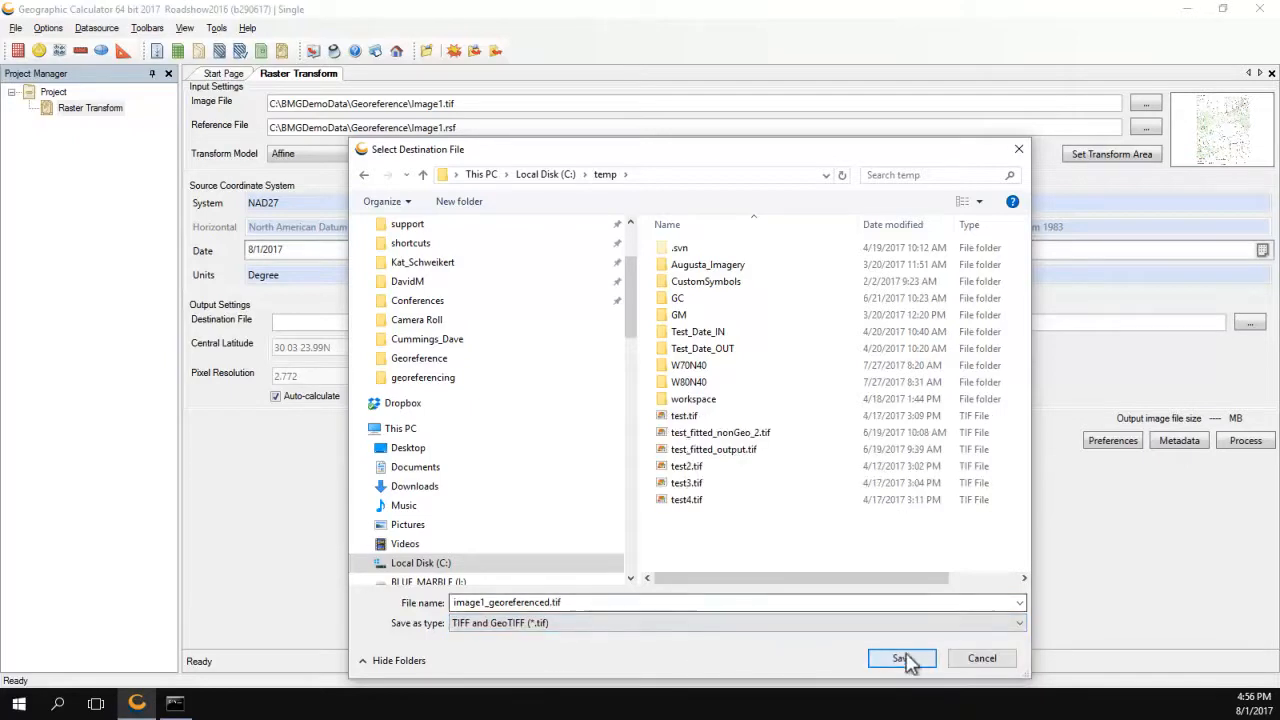
pyautogui.click(902, 658)
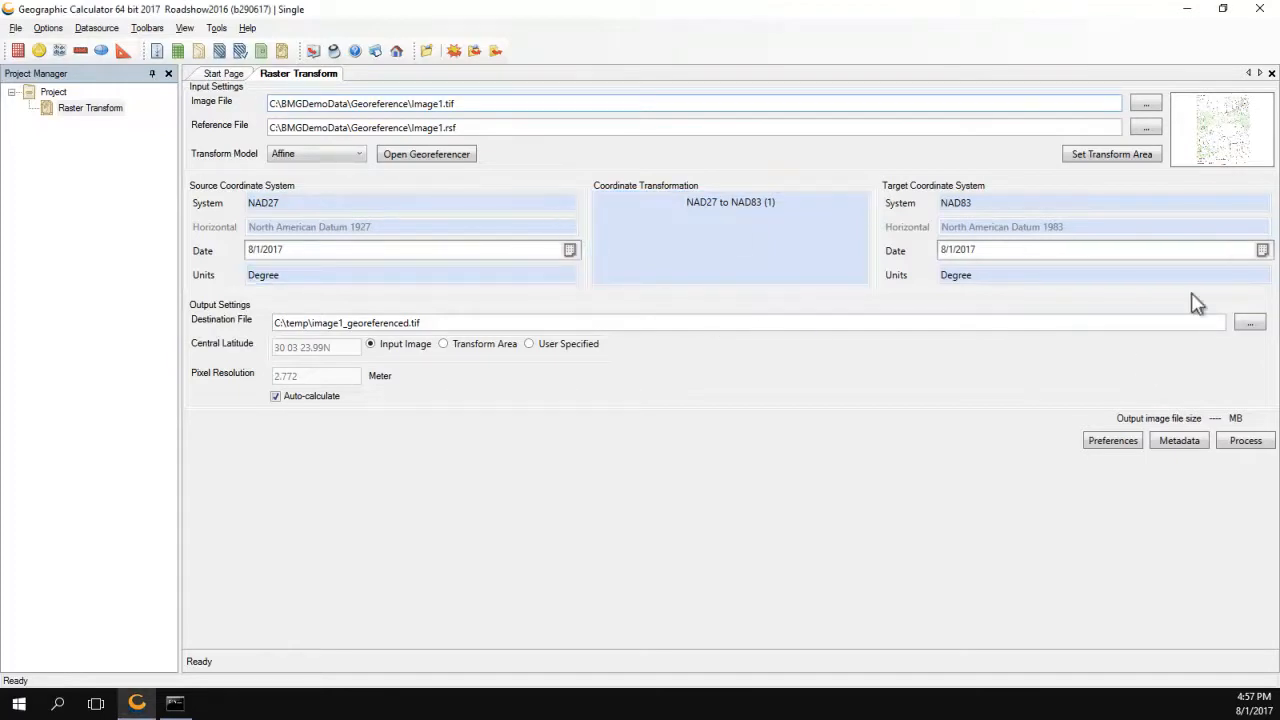
# Accept the raster preferences, run the transform and view the georeferenced NAD83 output image.
pyautogui.click(1100, 449)
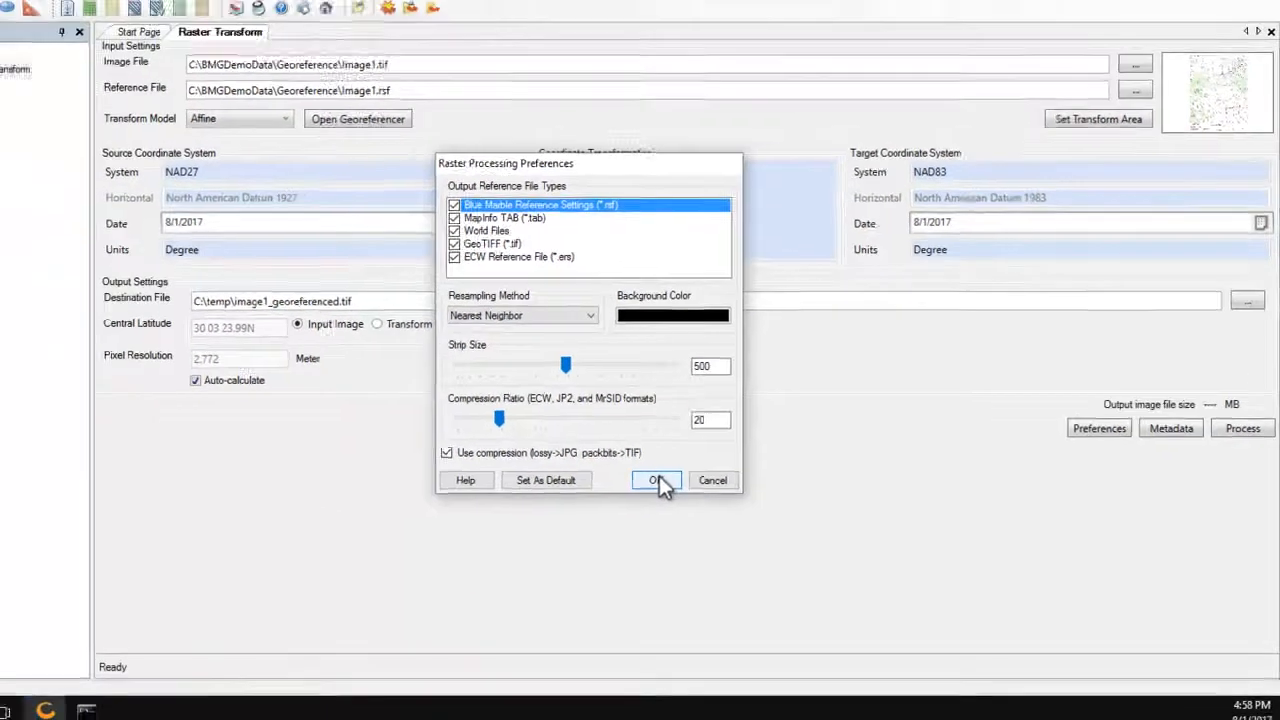
pyautogui.click(657, 479)
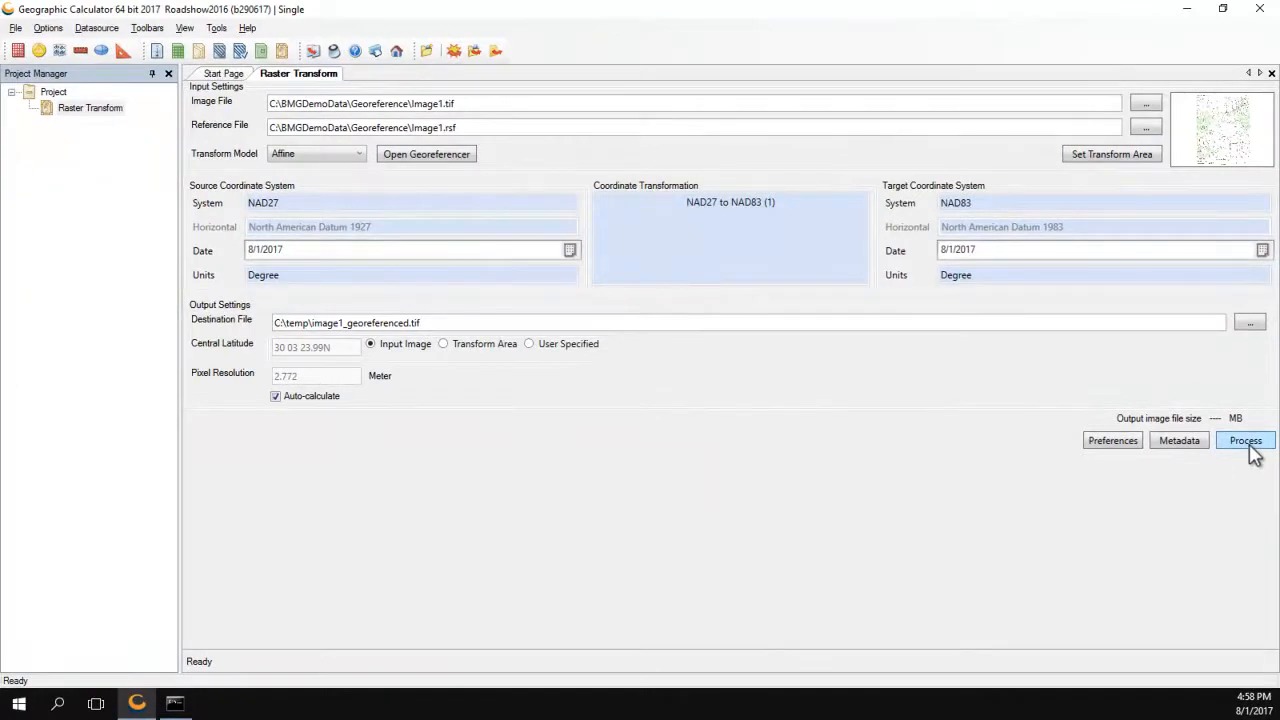
pyautogui.click(1248, 444)
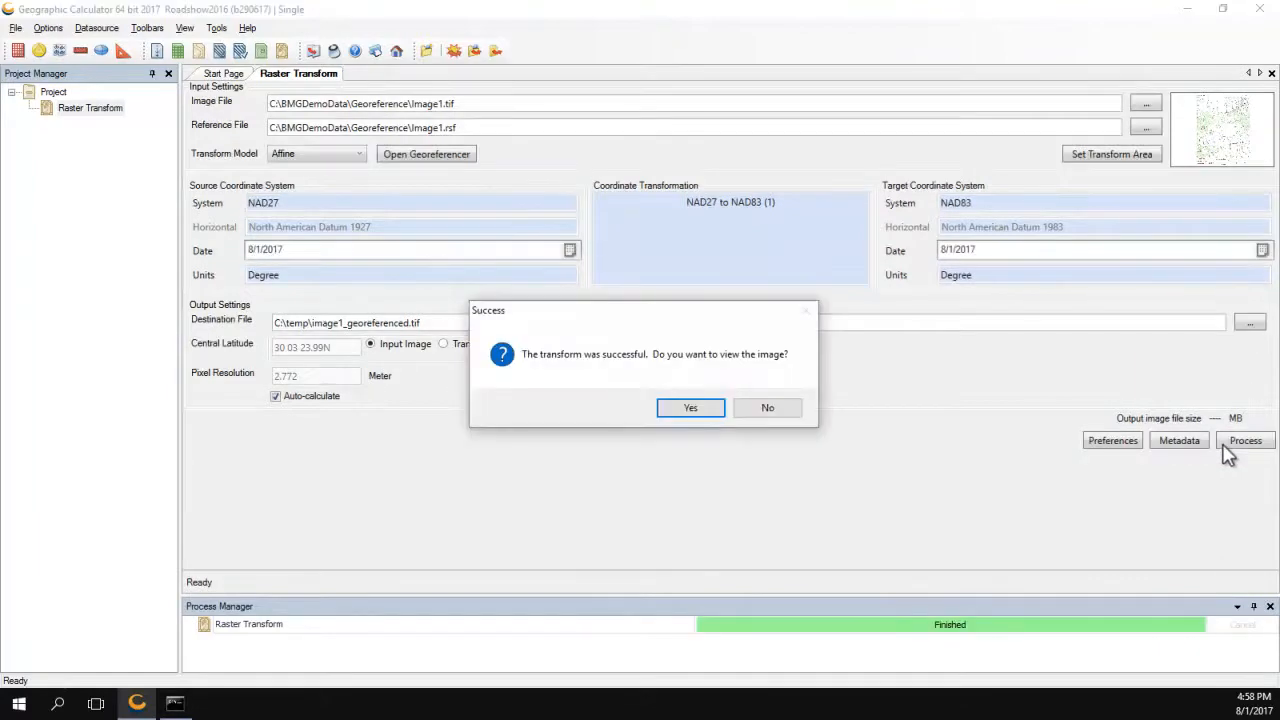
pyautogui.click(703, 417)
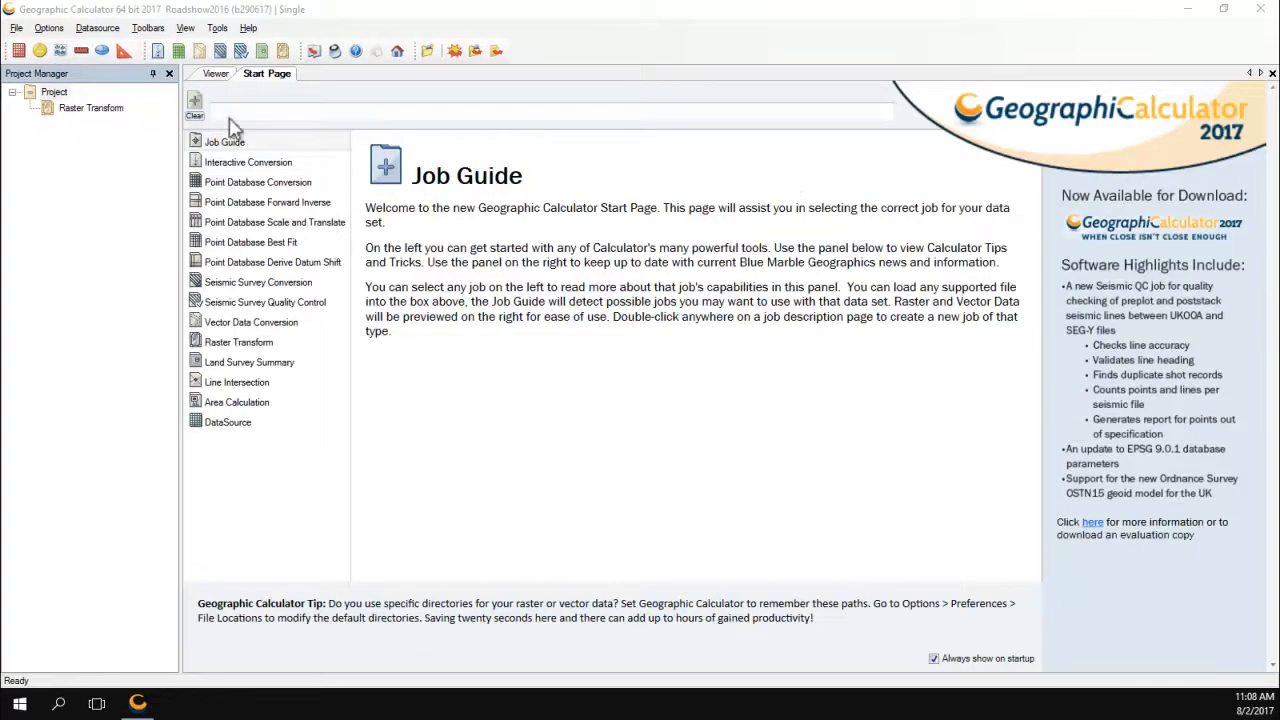
# Create the Raster Transform 2 job and load dakotas1.tif as its input image.
pyautogui.click(283, 50)
pyautogui.click(283, 50)
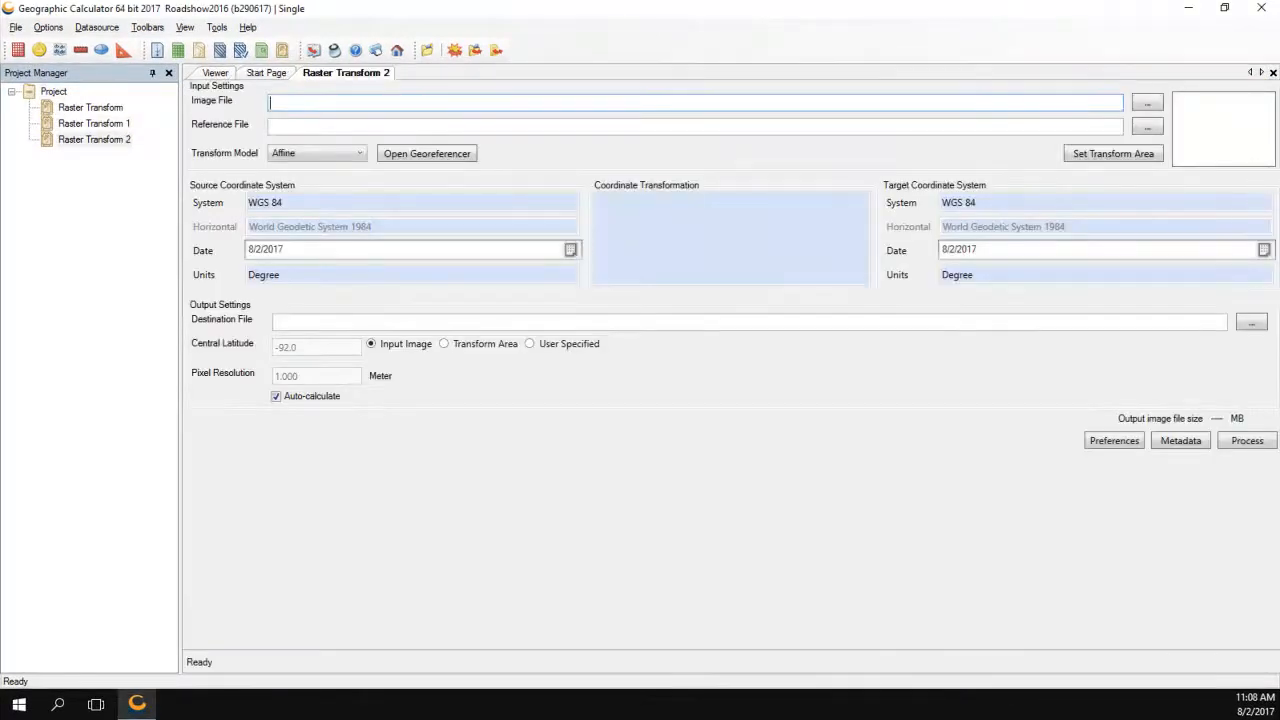
pyautogui.moveTo(1203, 411); pyautogui.dragTo(1045, 106)
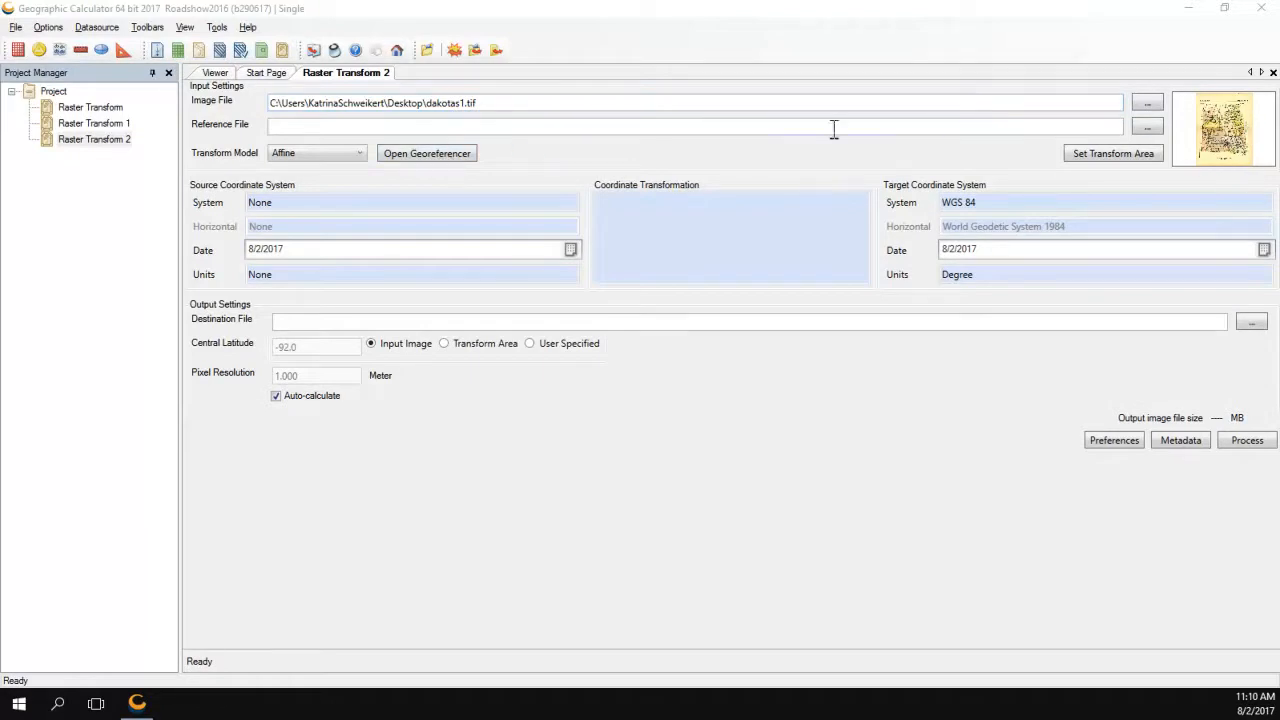
# Open dakotas1.tif from the Image File field in the Viewer, loaded without a georeference.
pyautogui.rightClick(509, 102)
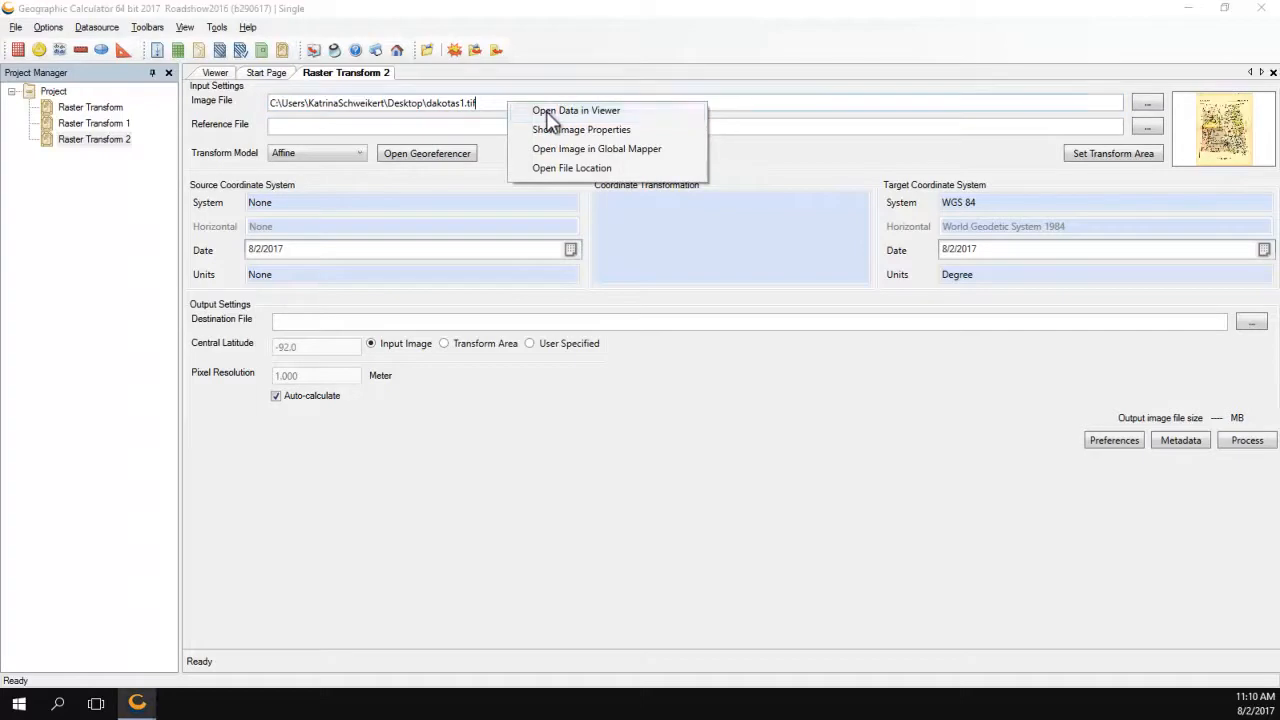
pyautogui.click(552, 115)
pyautogui.click(610, 390)
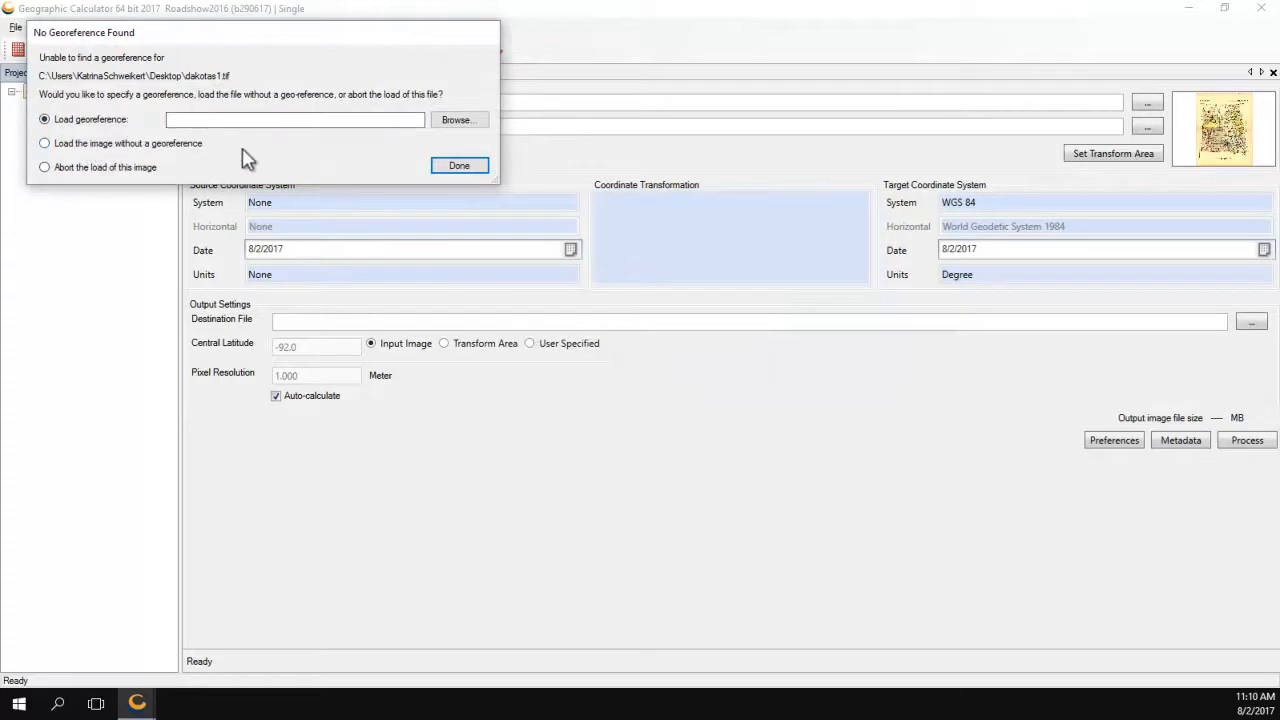
pyautogui.click(120, 146)
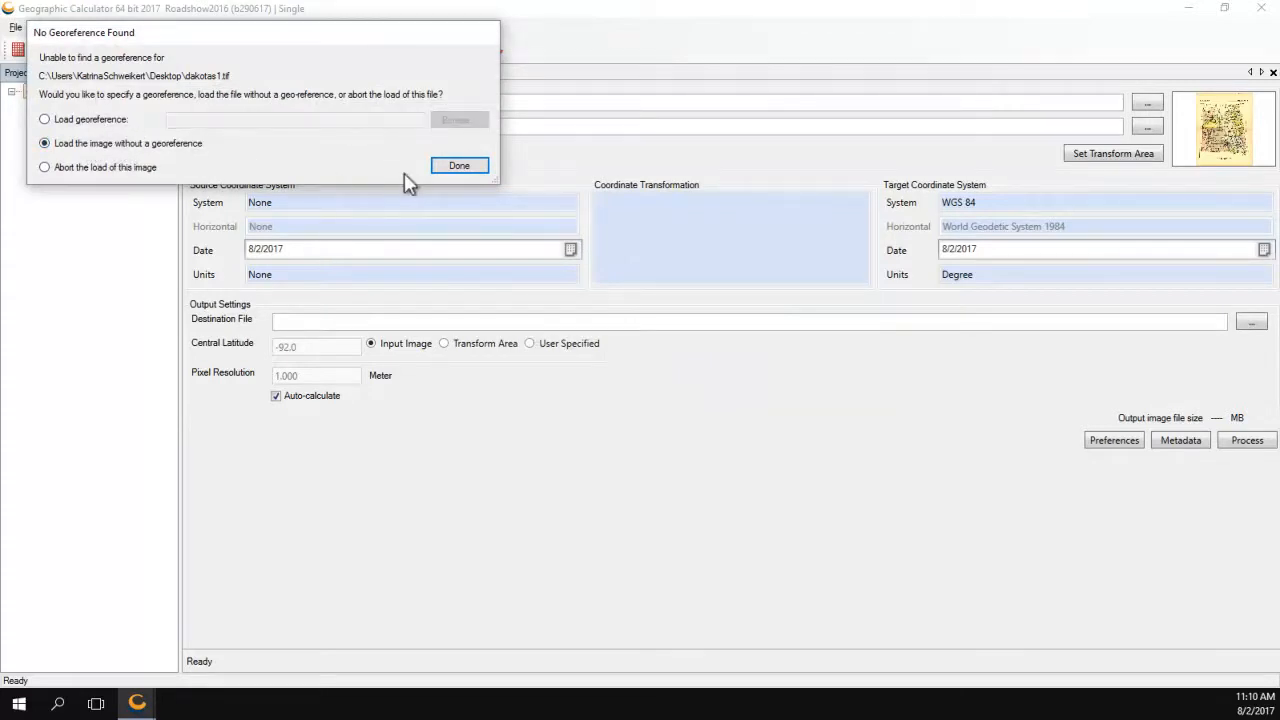
pyautogui.click(457, 166)
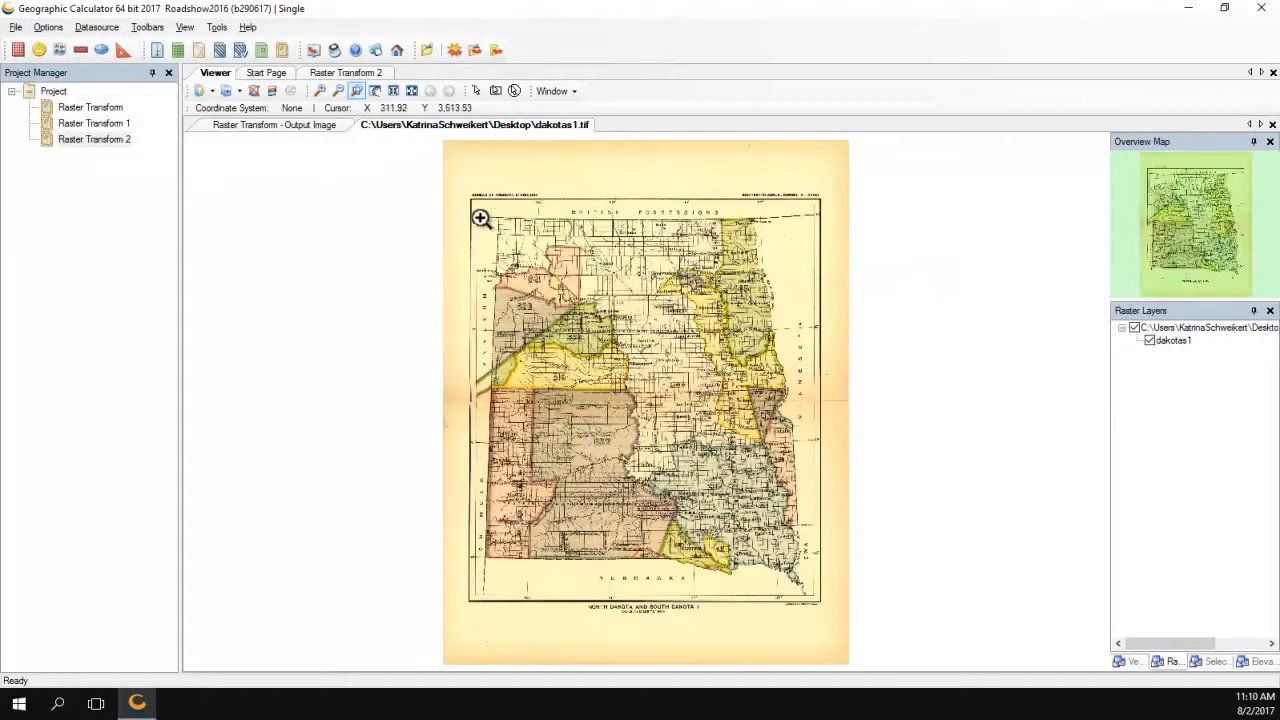
# Zoom into northern North Dakota, then pan south to South Dakota and Nebraska.
pyautogui.moveTo(457, 188); pyautogui.dragTo(865, 352)
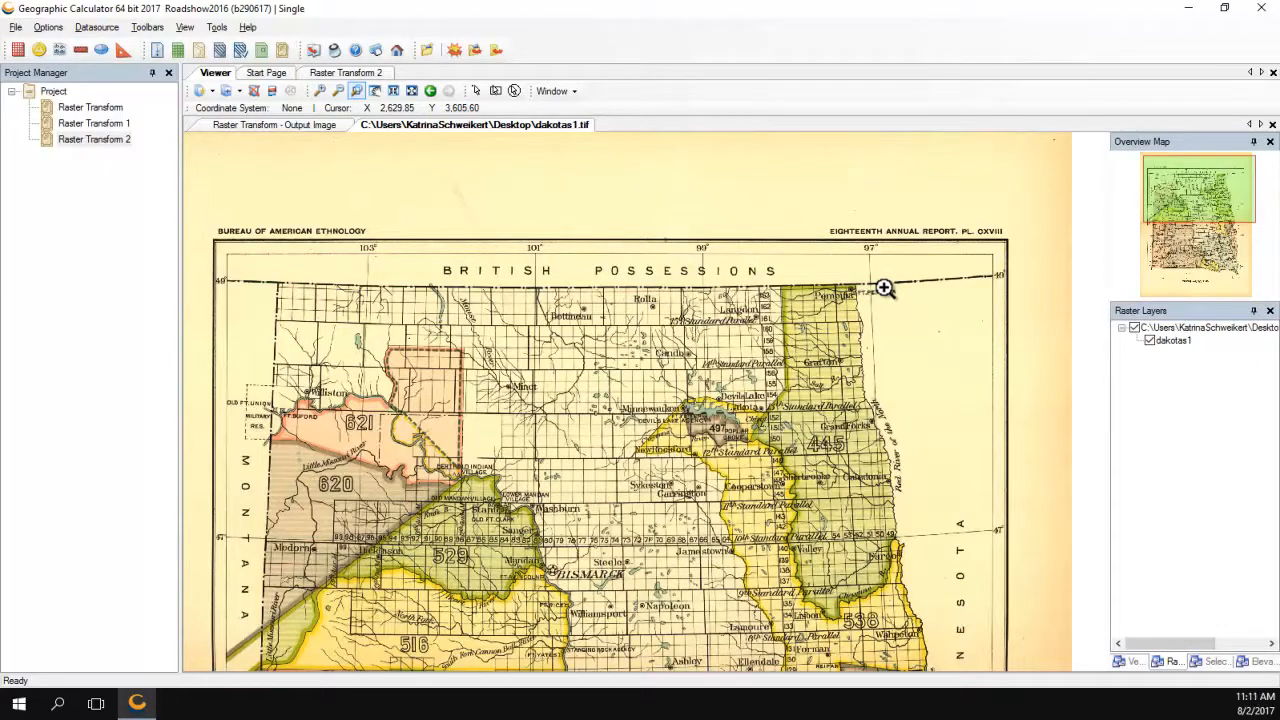
pyautogui.click(375, 91)
pyautogui.moveTo(565, 625); pyautogui.dragTo(588, 356)
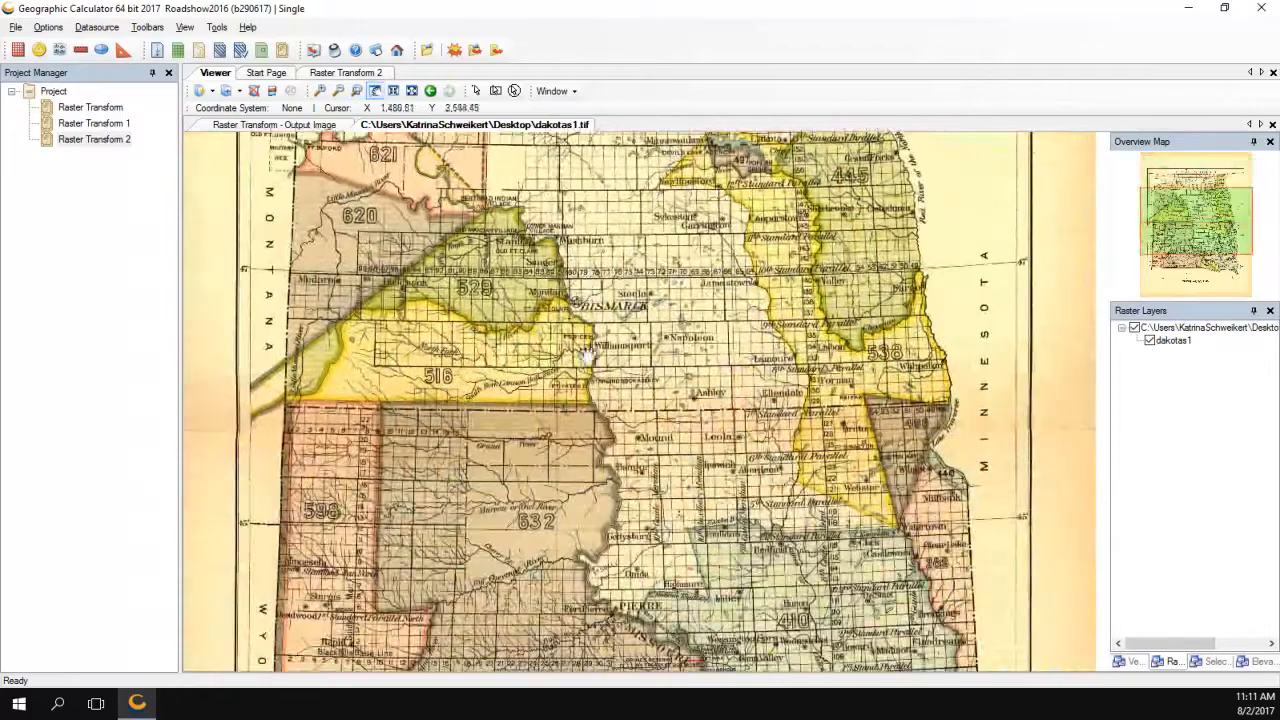
pyautogui.moveTo(581, 527); pyautogui.dragTo(583, 220)
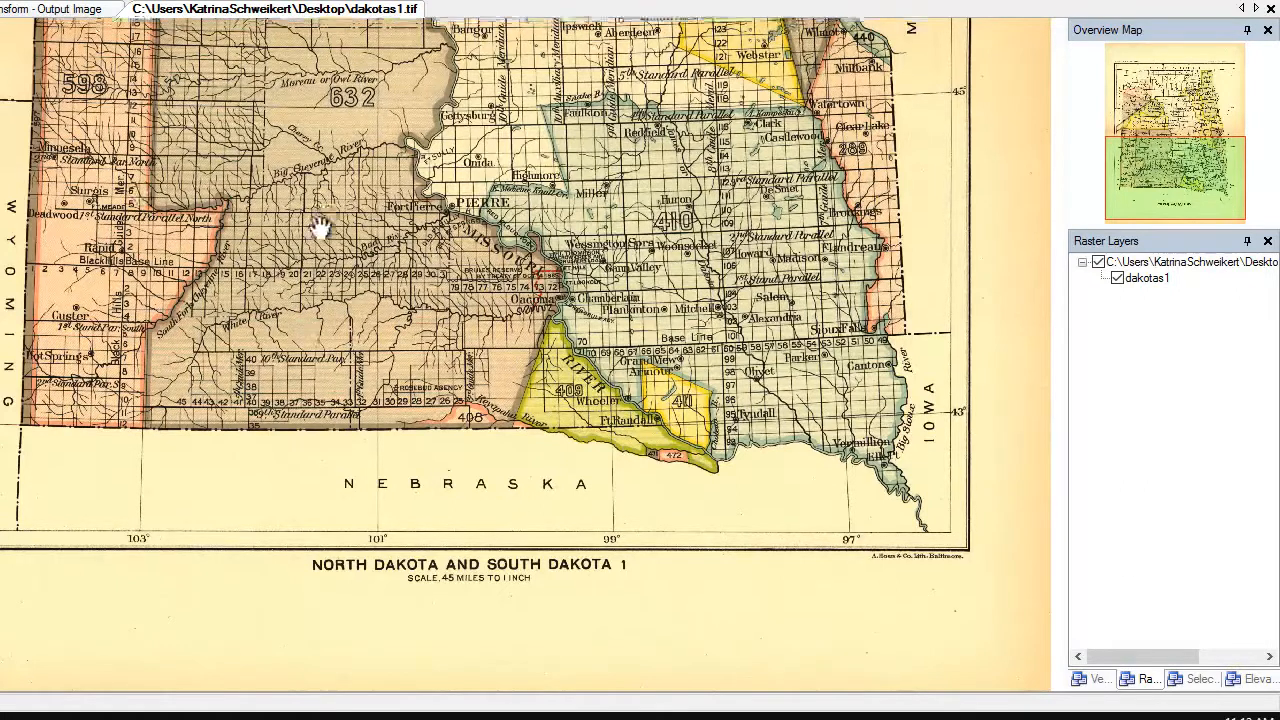
# Pan back to North Dakota and return to the Raster Transform 2 job settings.
pyautogui.moveTo(323, 229); pyautogui.dragTo(316, 495)
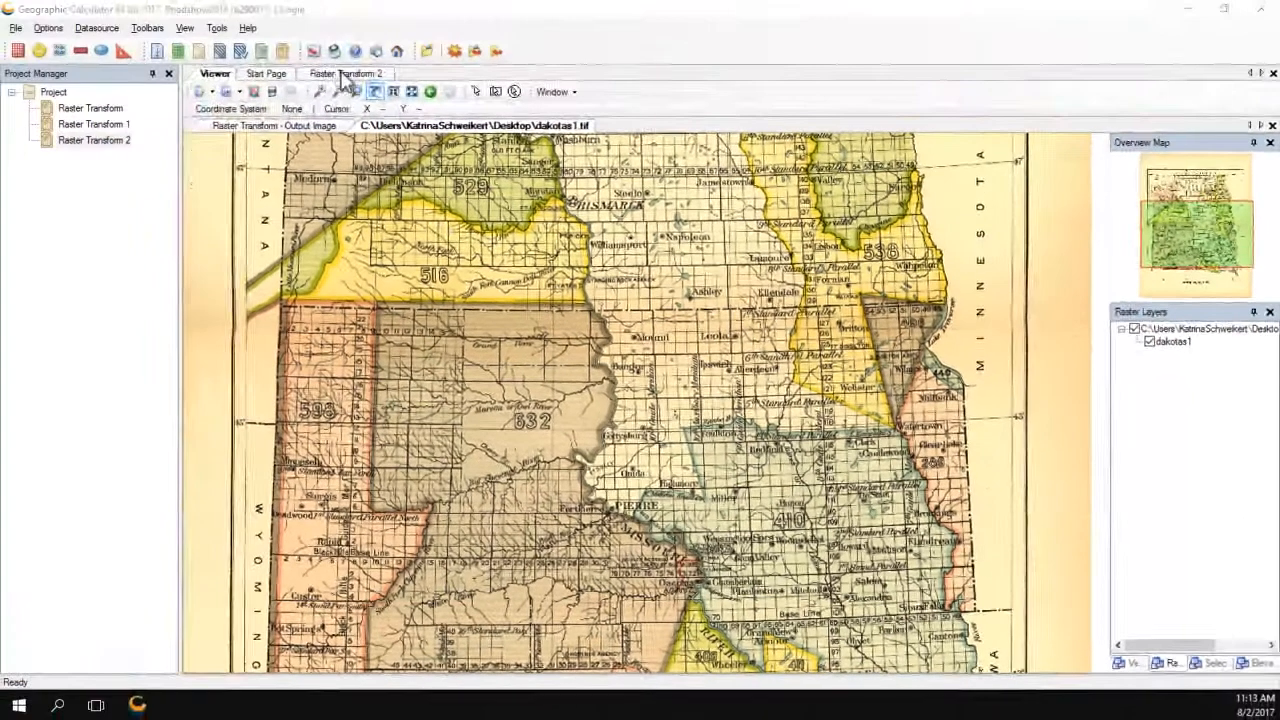
pyautogui.click(343, 80)
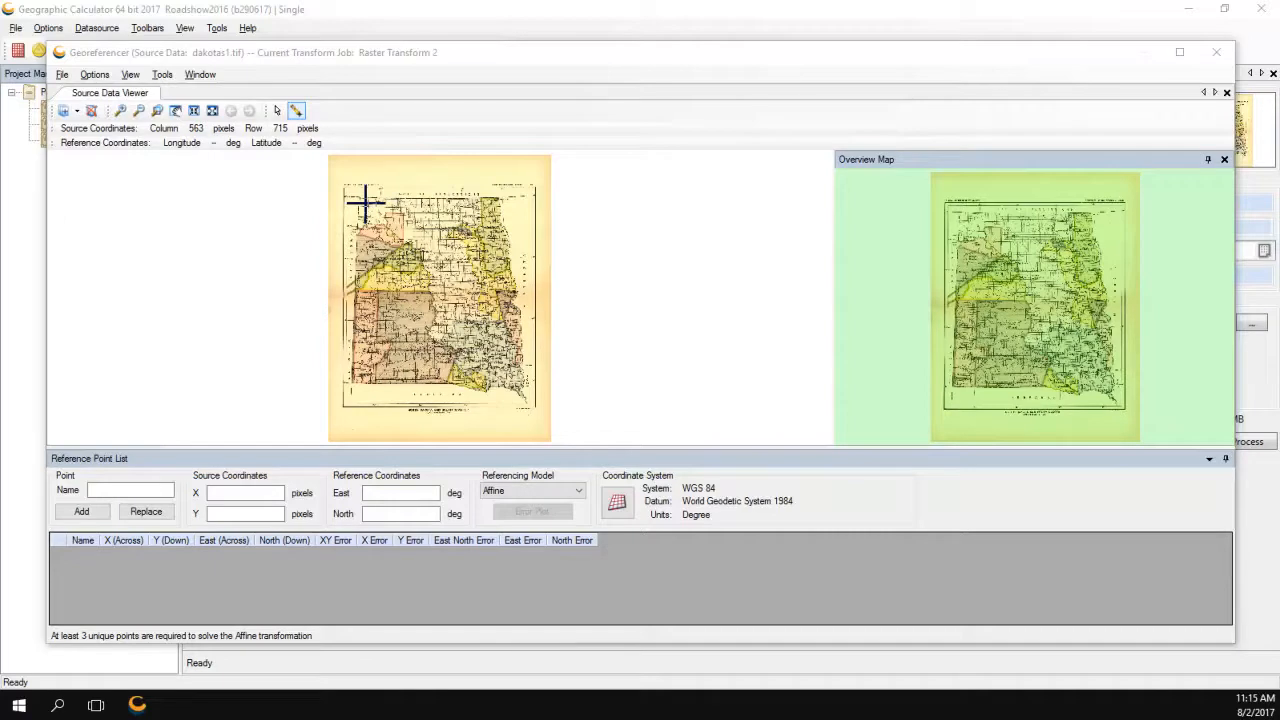
# Restore the default viewer layout and load CONUS_States.TAB into the Reference Viewer.
pyautogui.click(200, 75)
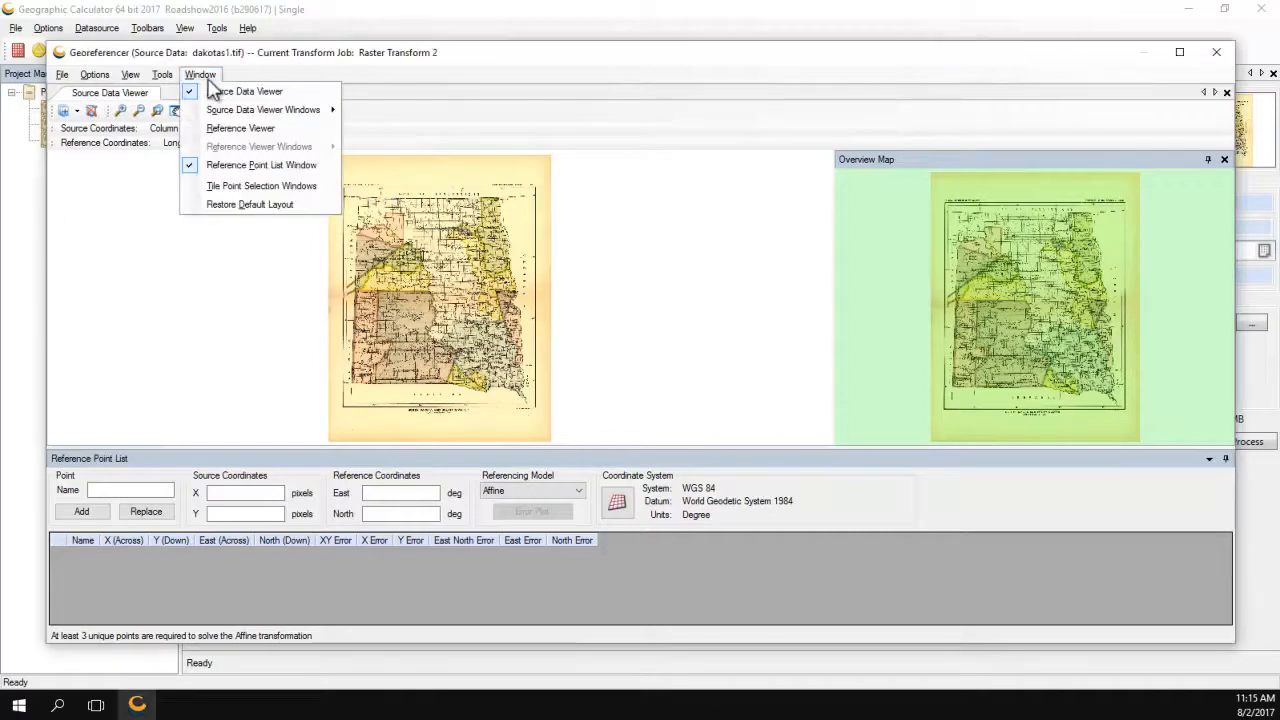
pyautogui.click(230, 205)
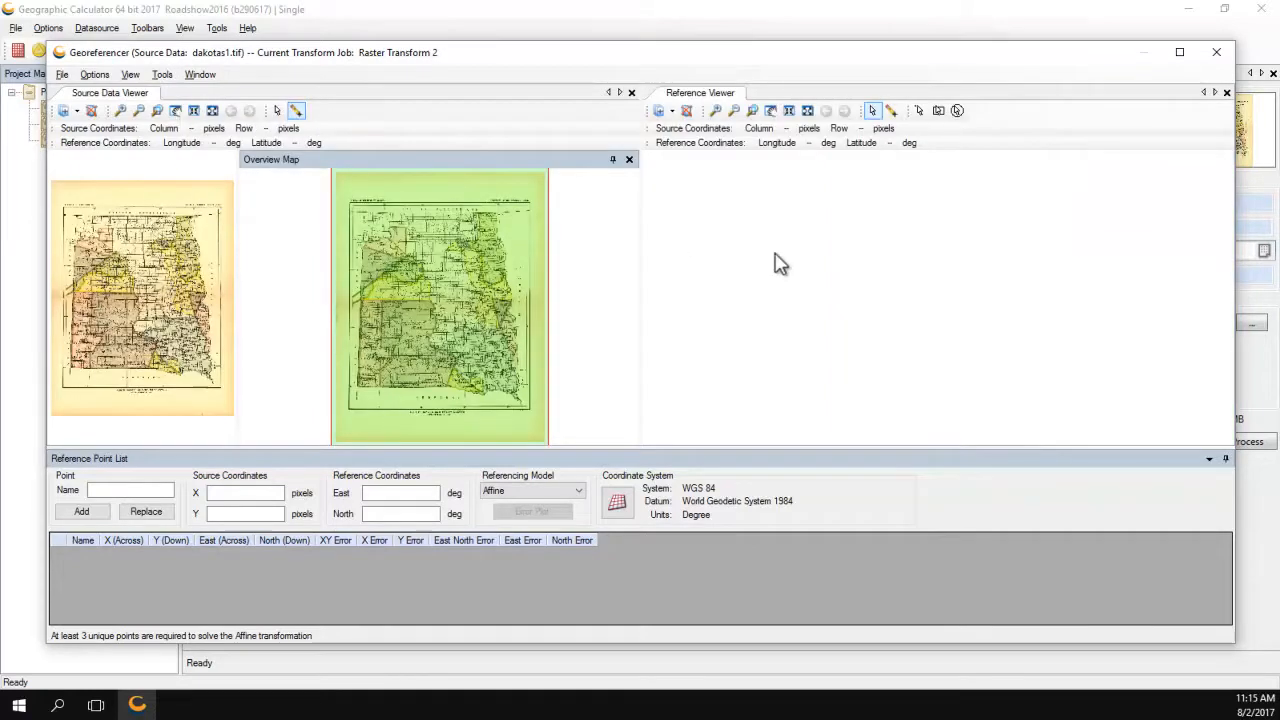
pyautogui.click(673, 111)
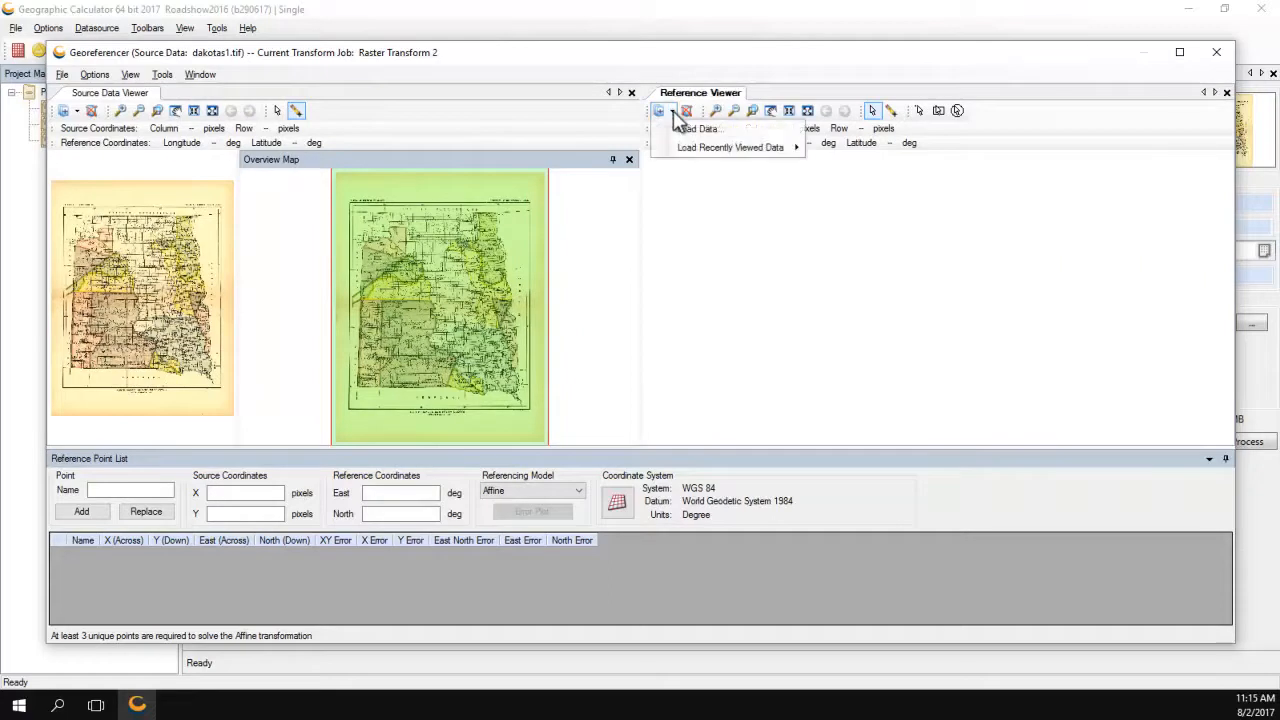
pyautogui.click(694, 127)
pyautogui.click(822, 337)
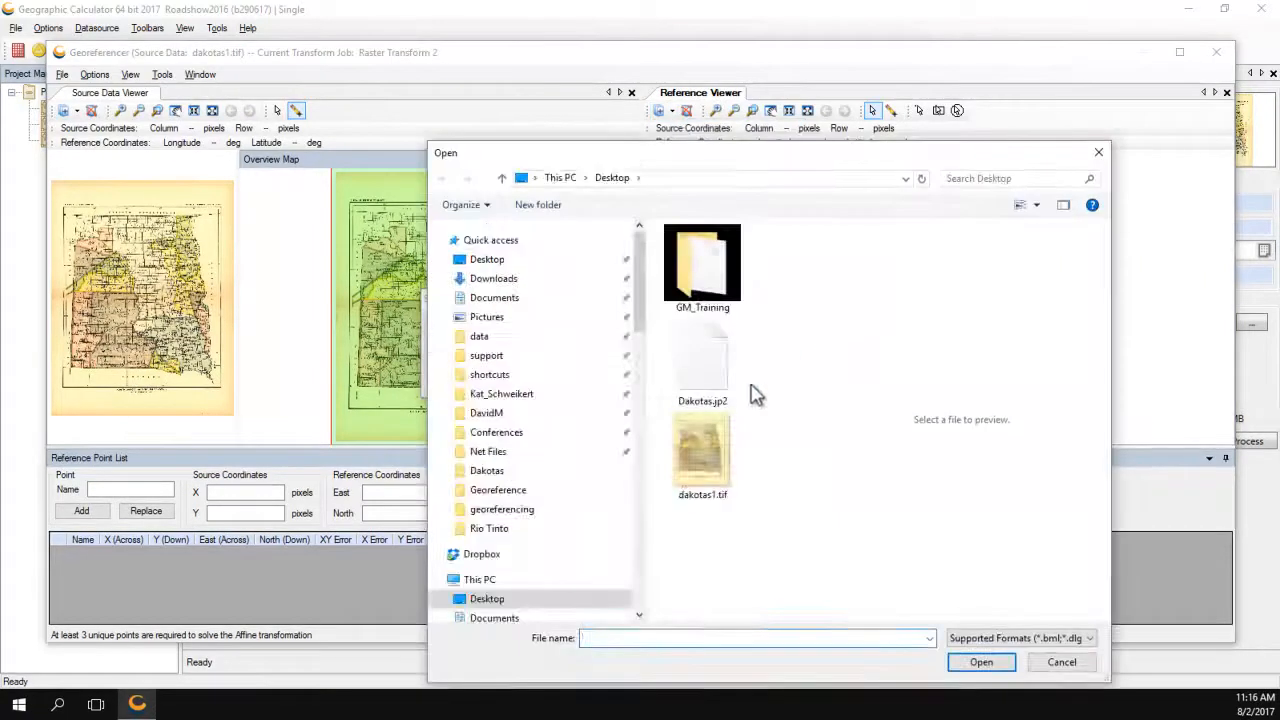
pyautogui.doubleClick(757, 394)
pyautogui.click(977, 667)
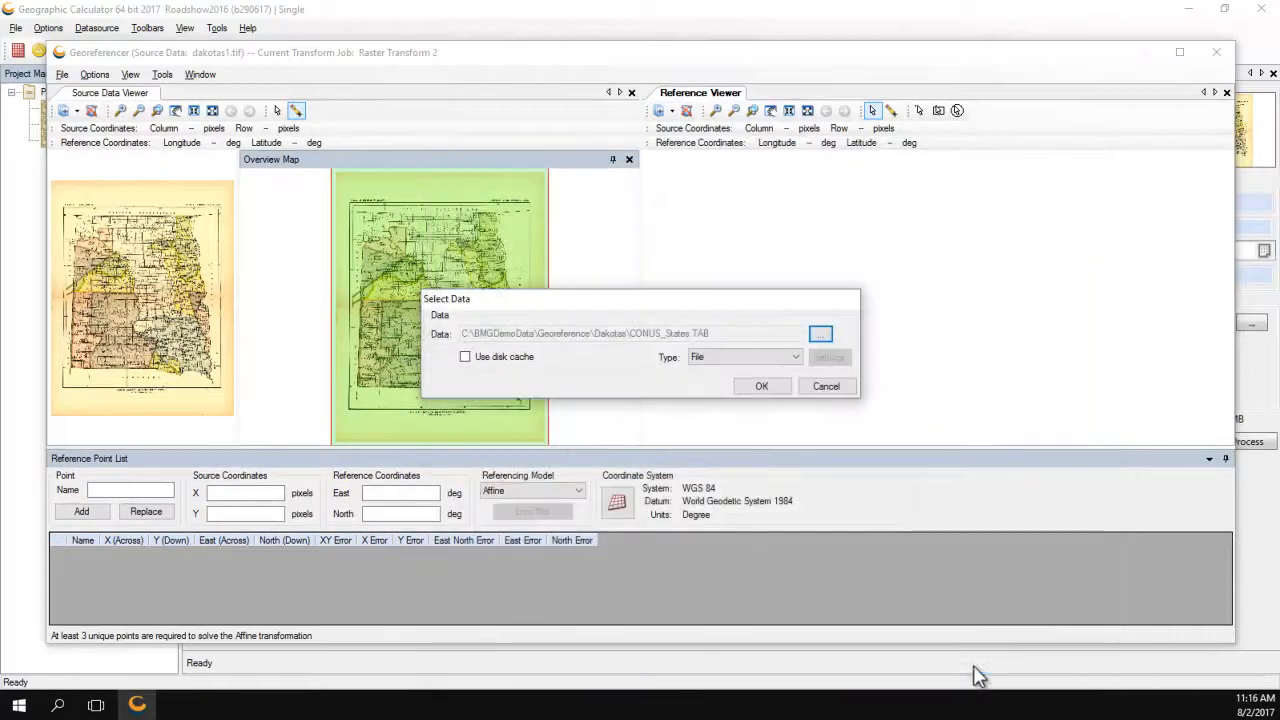
pyautogui.click(758, 385)
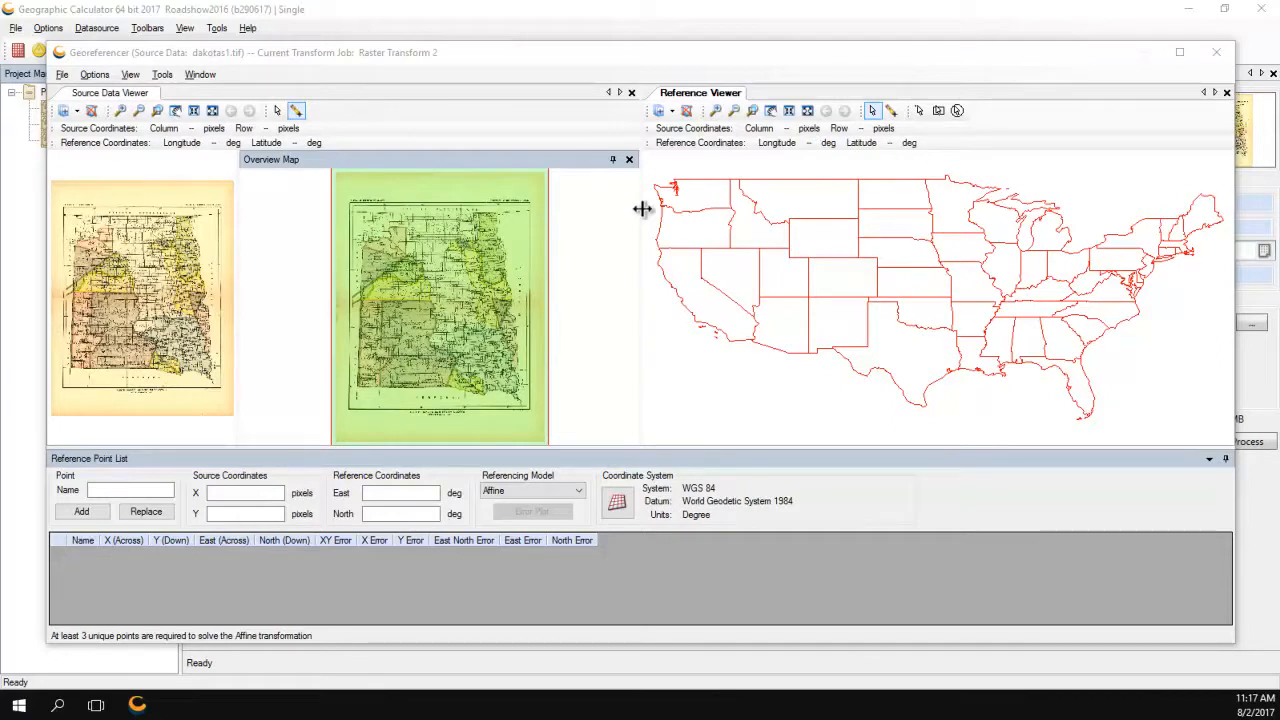
# Widen the viewer panes and zoom the scanned map onto its 49°/103° corner.
pyautogui.moveTo(642, 208); pyautogui.dragTo(700, 206)
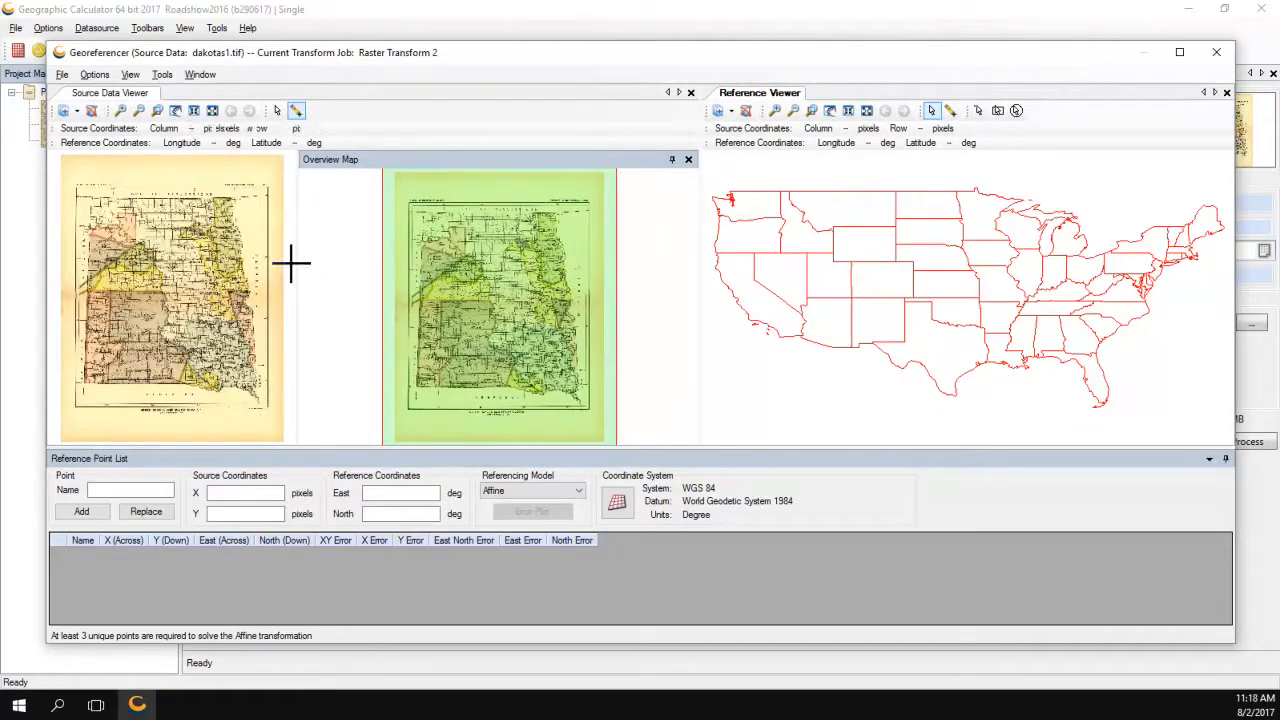
pyautogui.moveTo(298, 263); pyautogui.dragTo(533, 262)
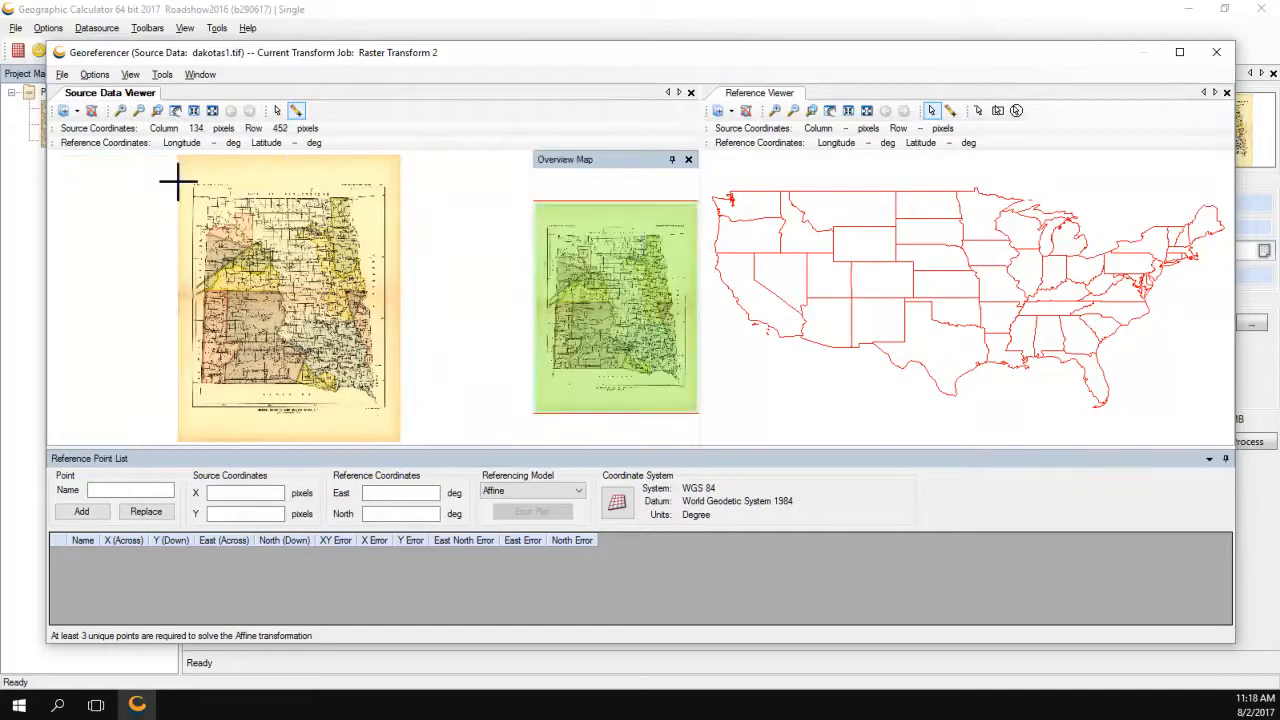
pyautogui.click(120, 110)
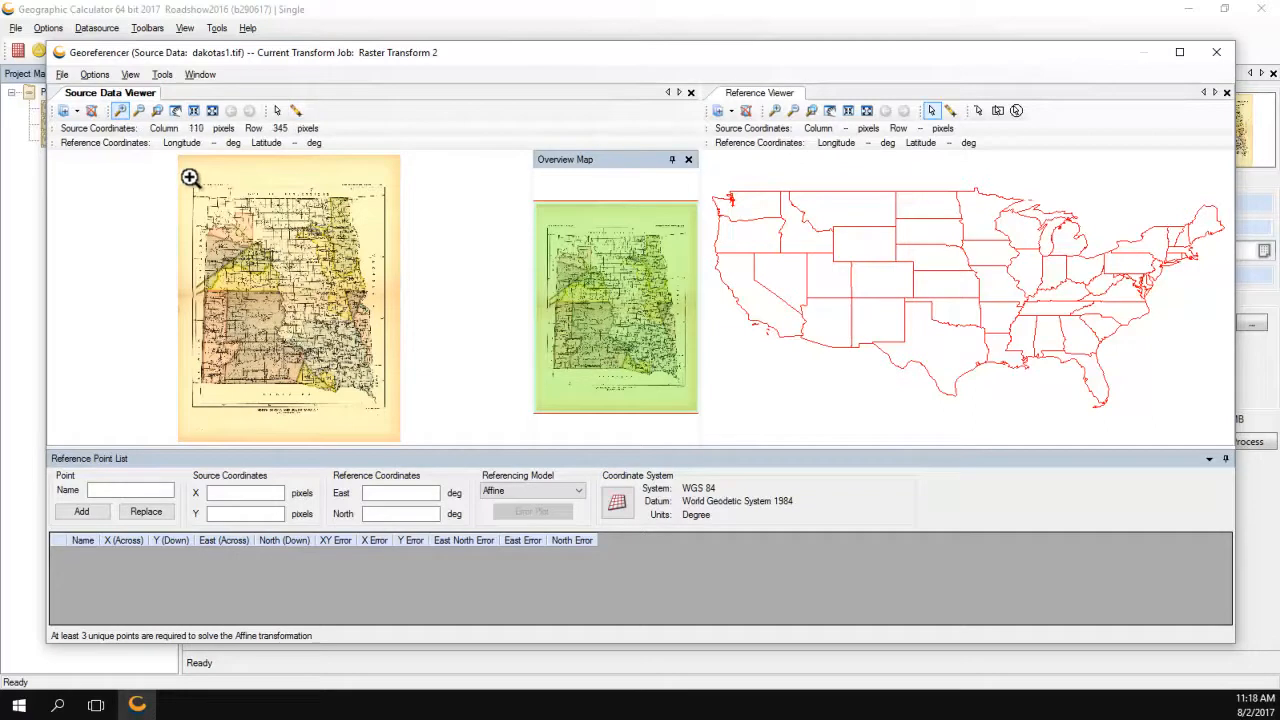
pyautogui.click(237, 219)
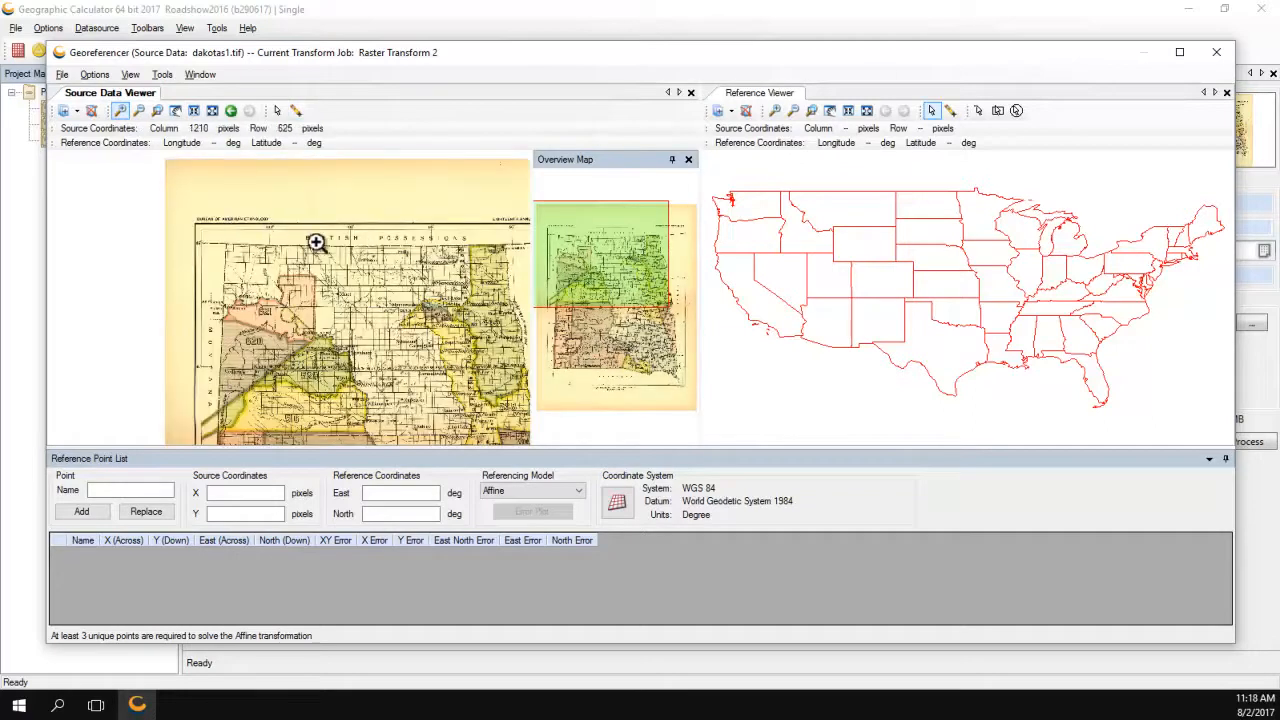
pyautogui.click(224, 248)
pyautogui.click(293, 299)
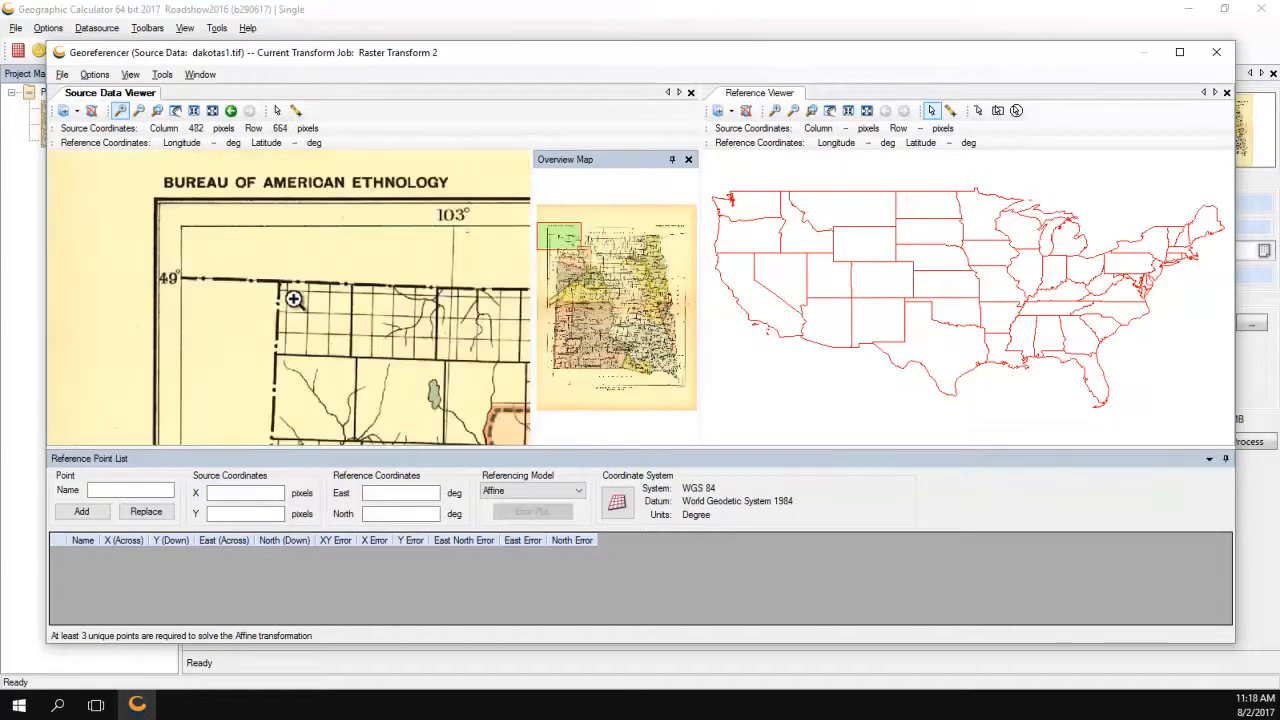
# Zoom the states map to North Dakota's northwest corner and enable point placement.
pyautogui.click(812, 112)
pyautogui.moveTo(891, 184); pyautogui.dragTo(908, 206)
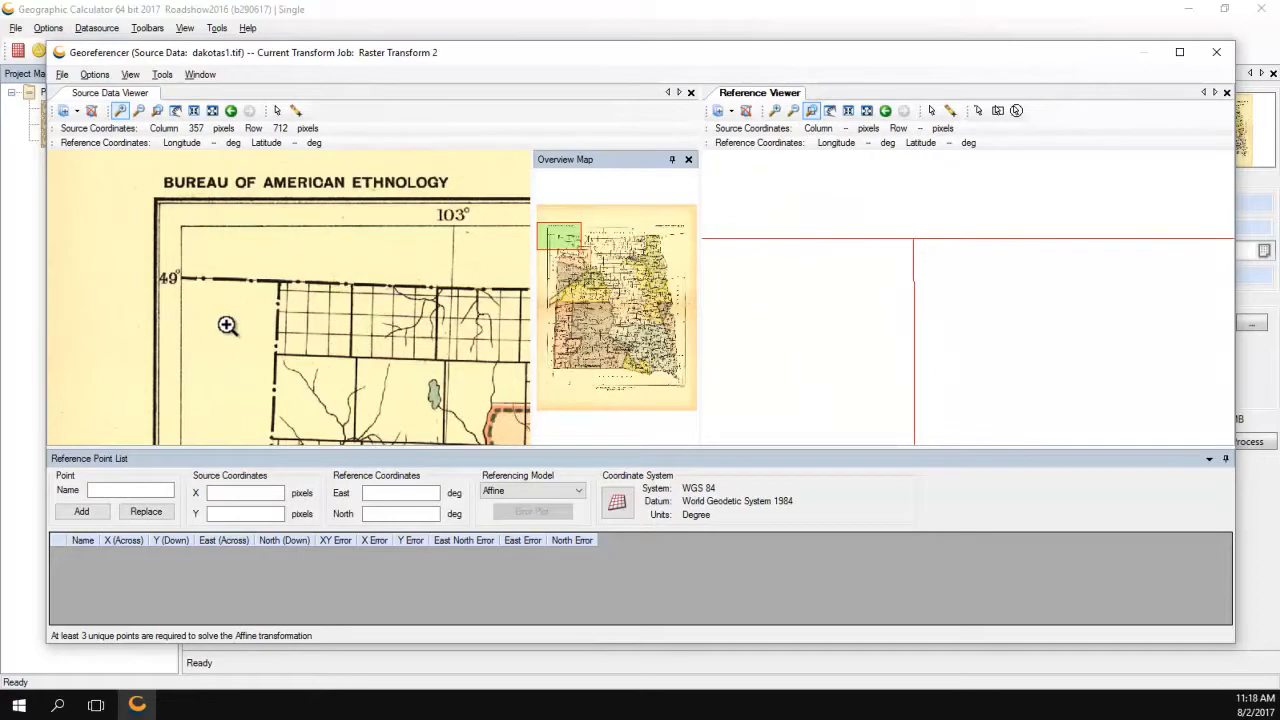
pyautogui.click(297, 112)
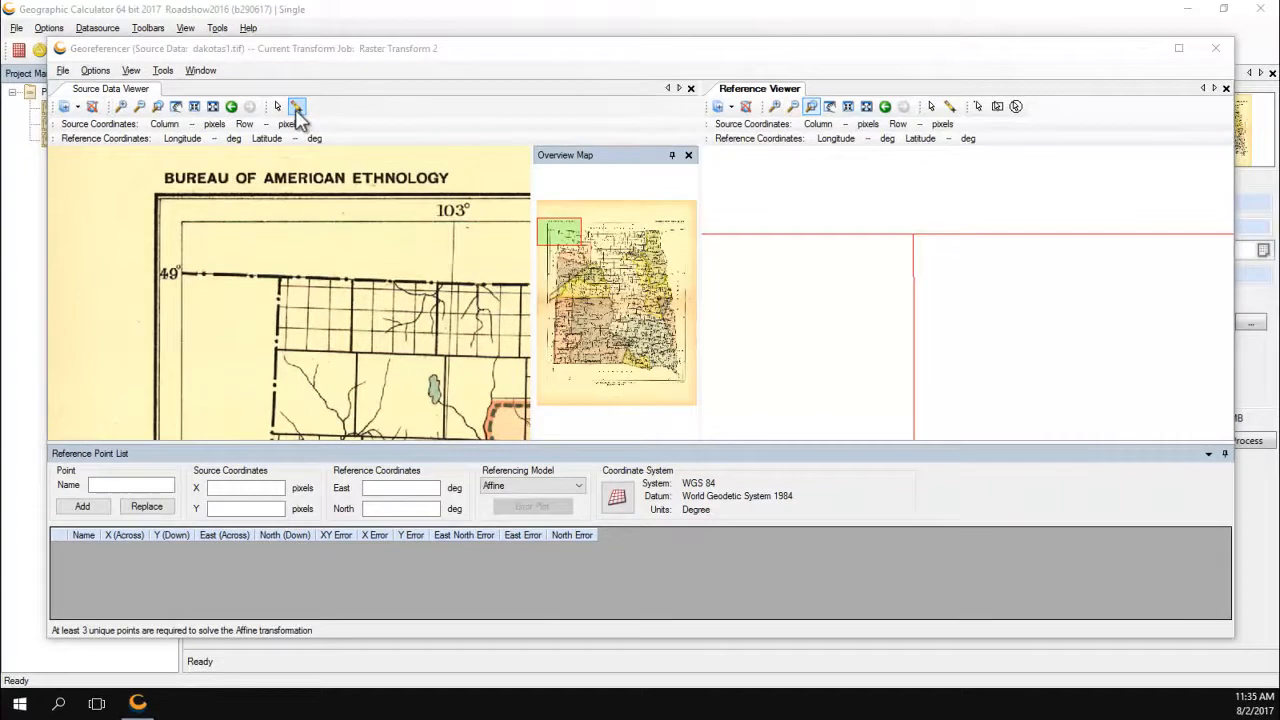
pyautogui.click(296, 110)
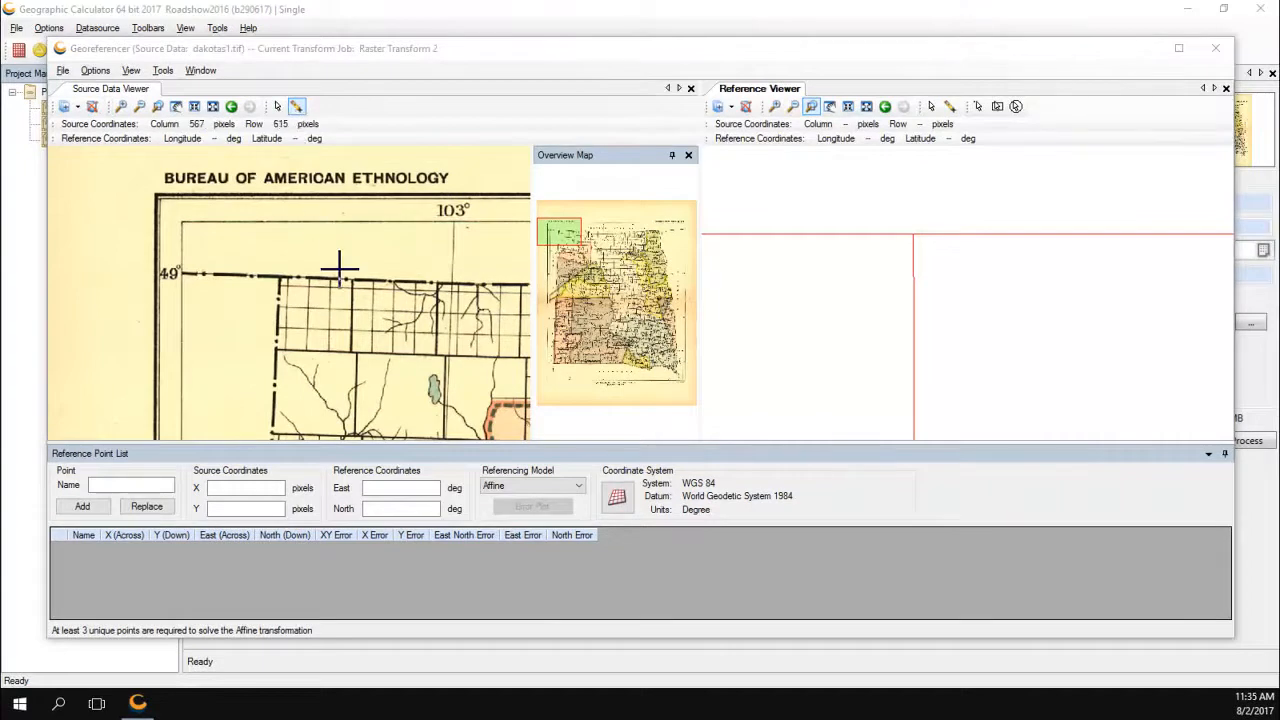
# Add Point 1 tying pixel 455, 628 to -104 02 53.03, 49 00 16.09.
pyautogui.click(280, 277)
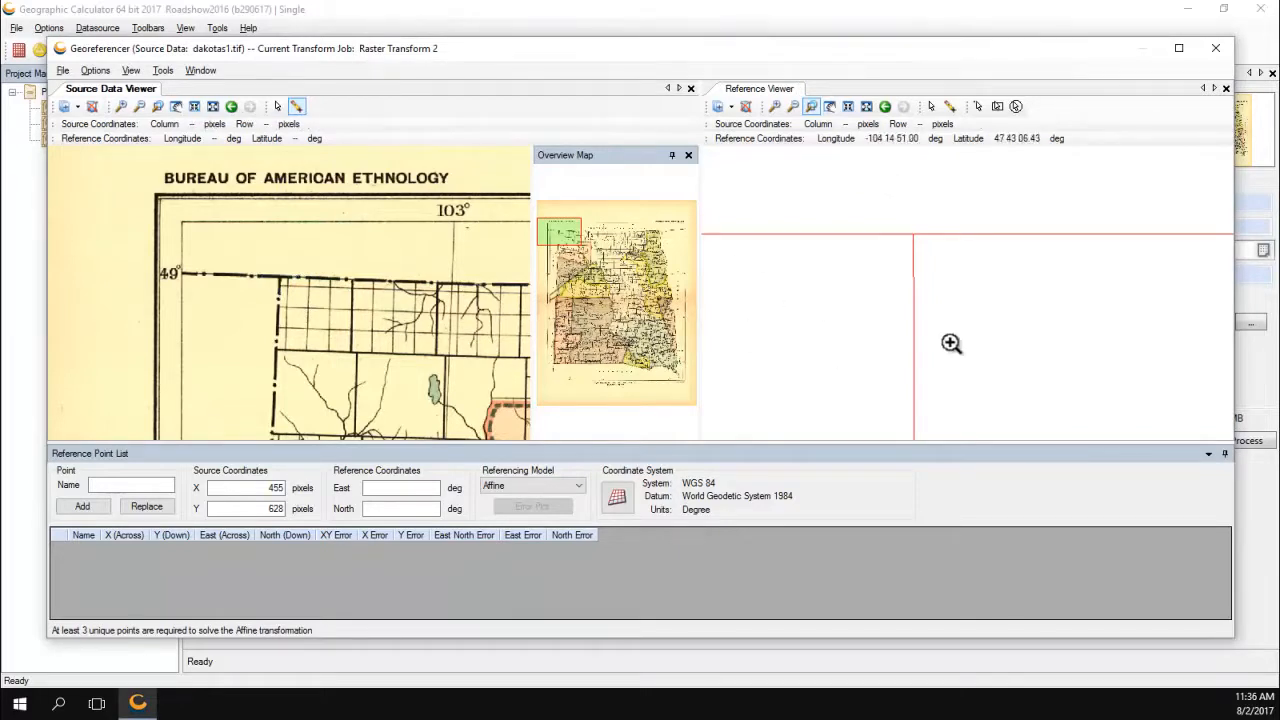
pyautogui.click(950, 106)
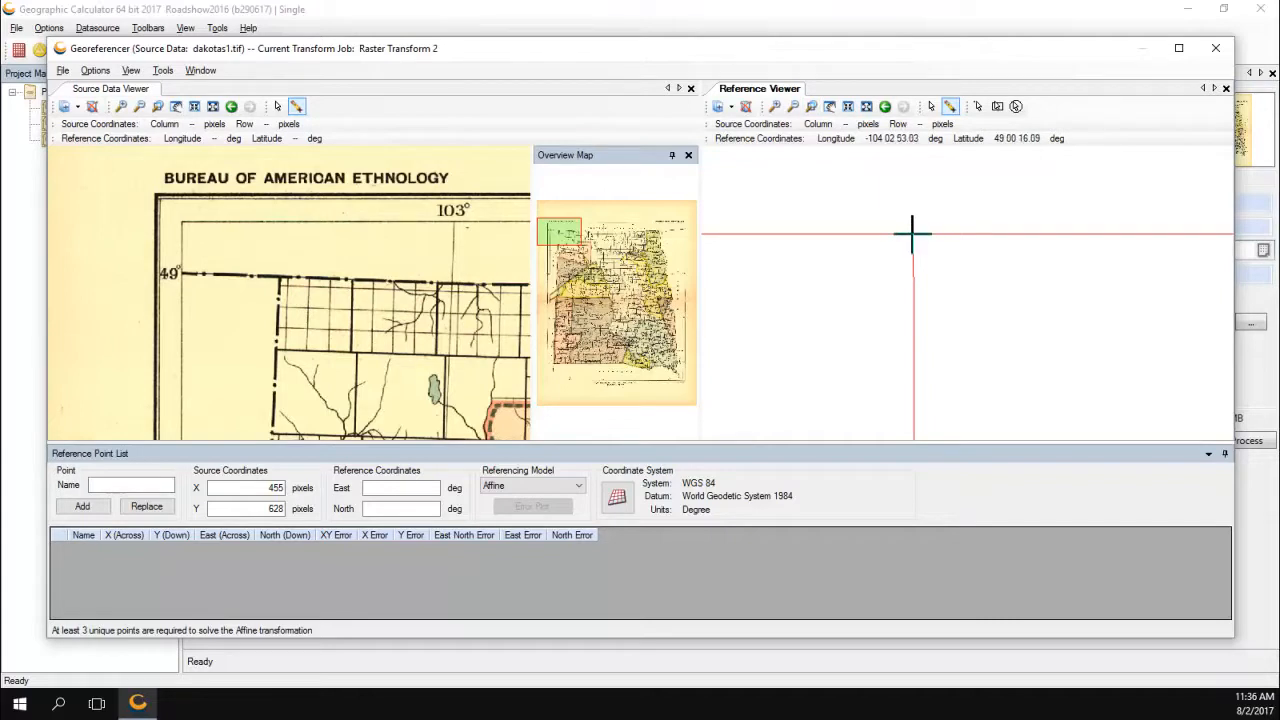
pyautogui.click(911, 234)
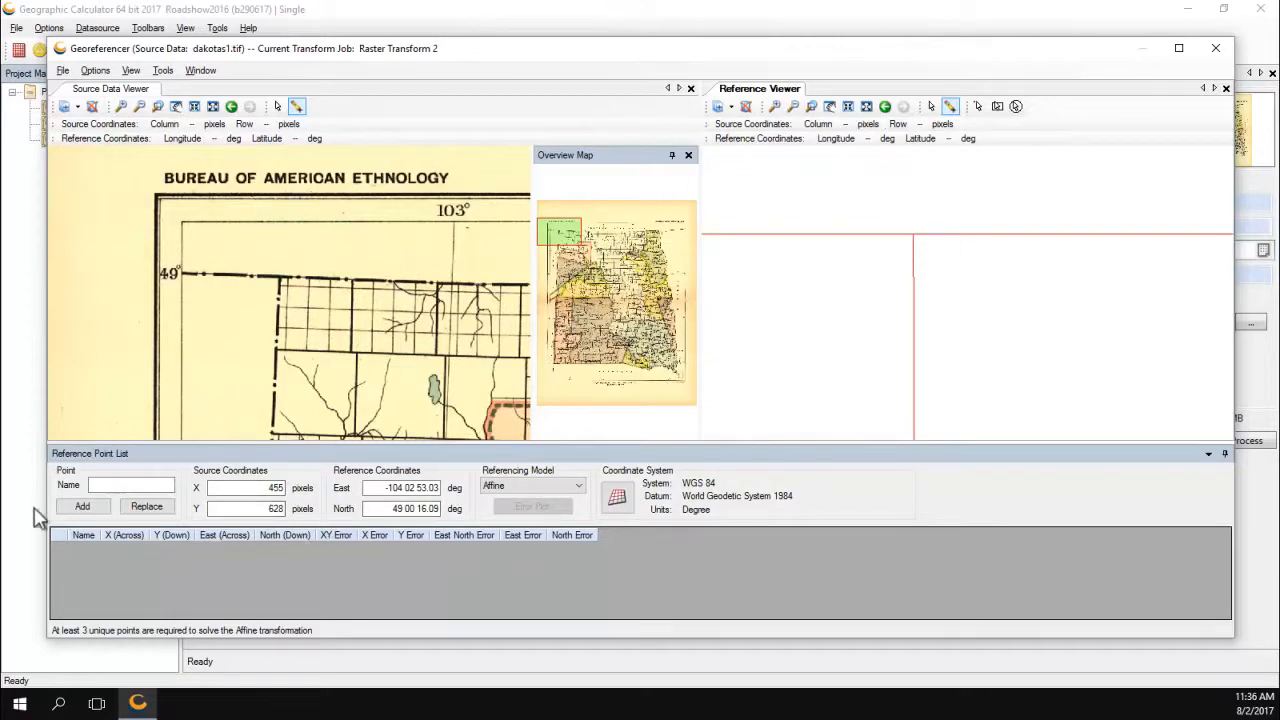
pyautogui.click(82, 507)
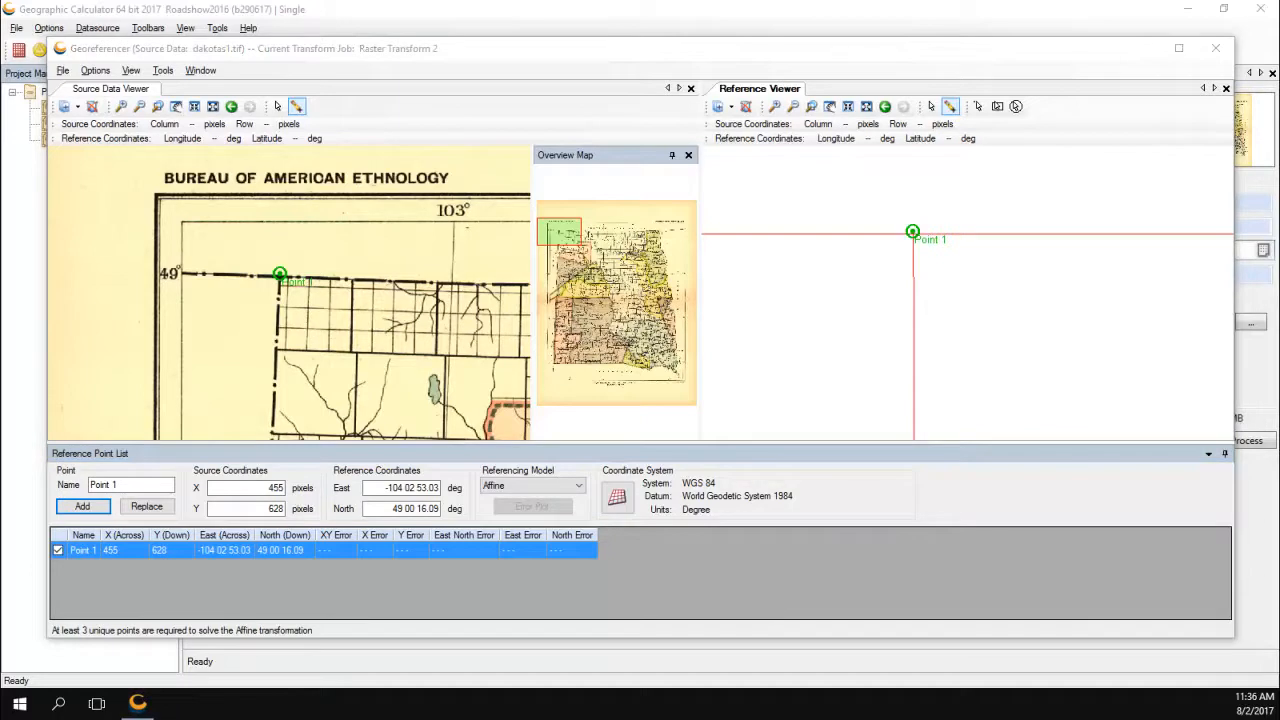
pyautogui.click(660, 233)
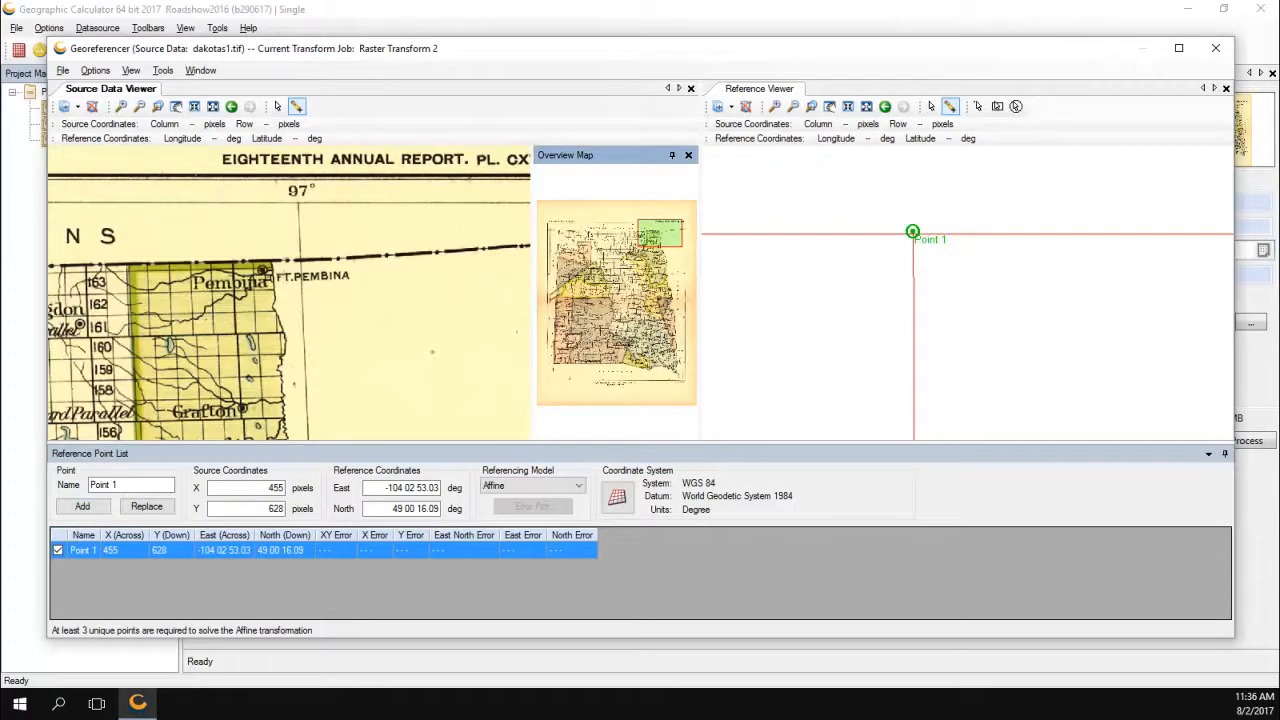
# Show an Overview Map for the states view and mark the Pembina border point on the scanned map.
pyautogui.click(200, 70)
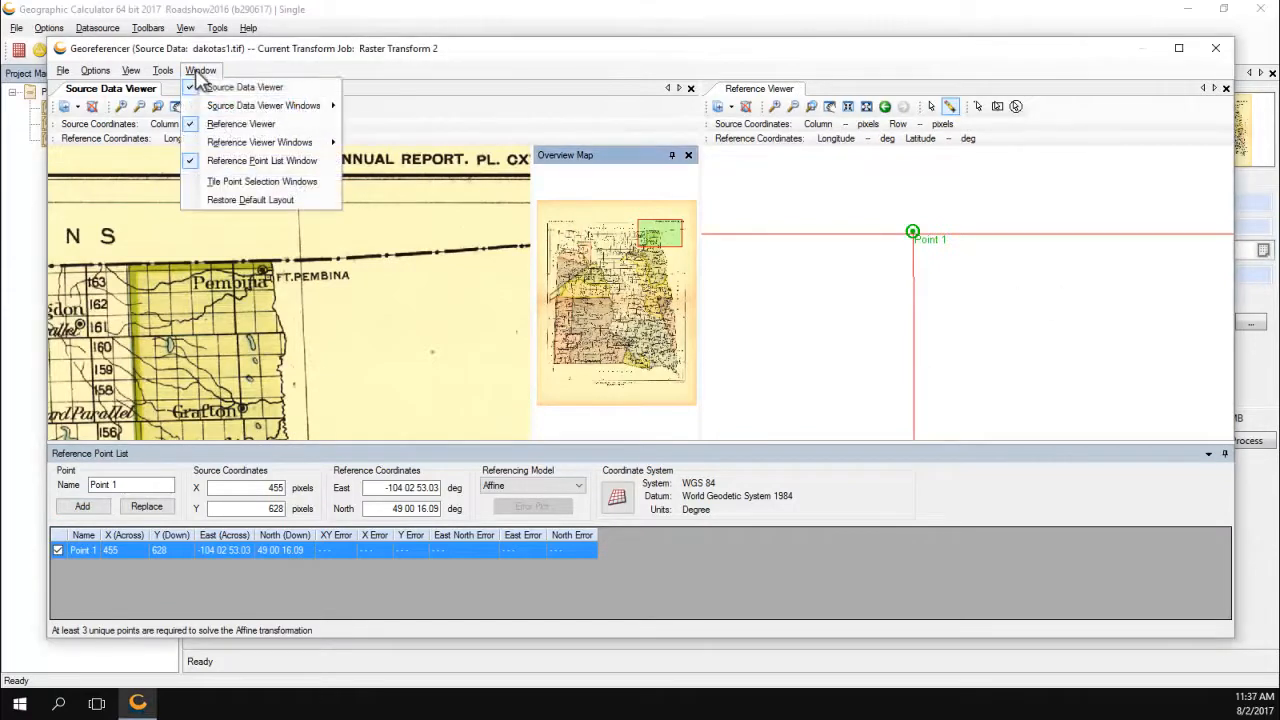
pyautogui.moveTo(237, 146)
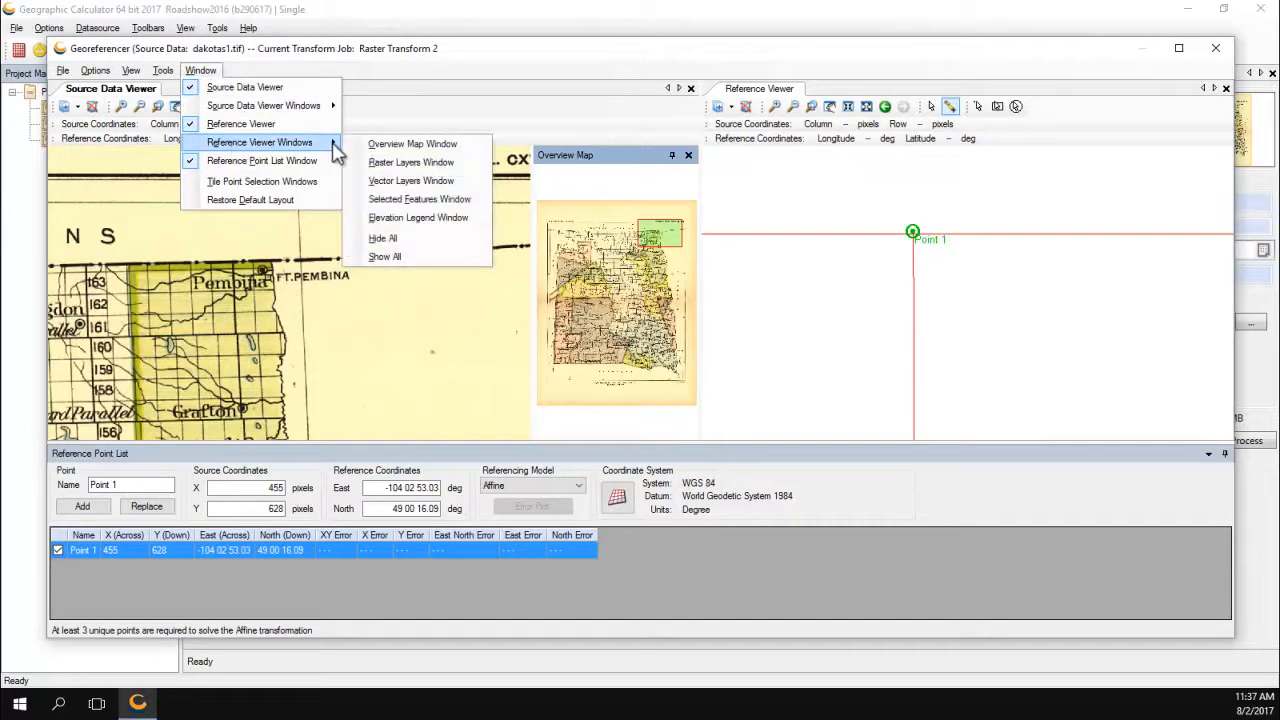
pyautogui.click(404, 146)
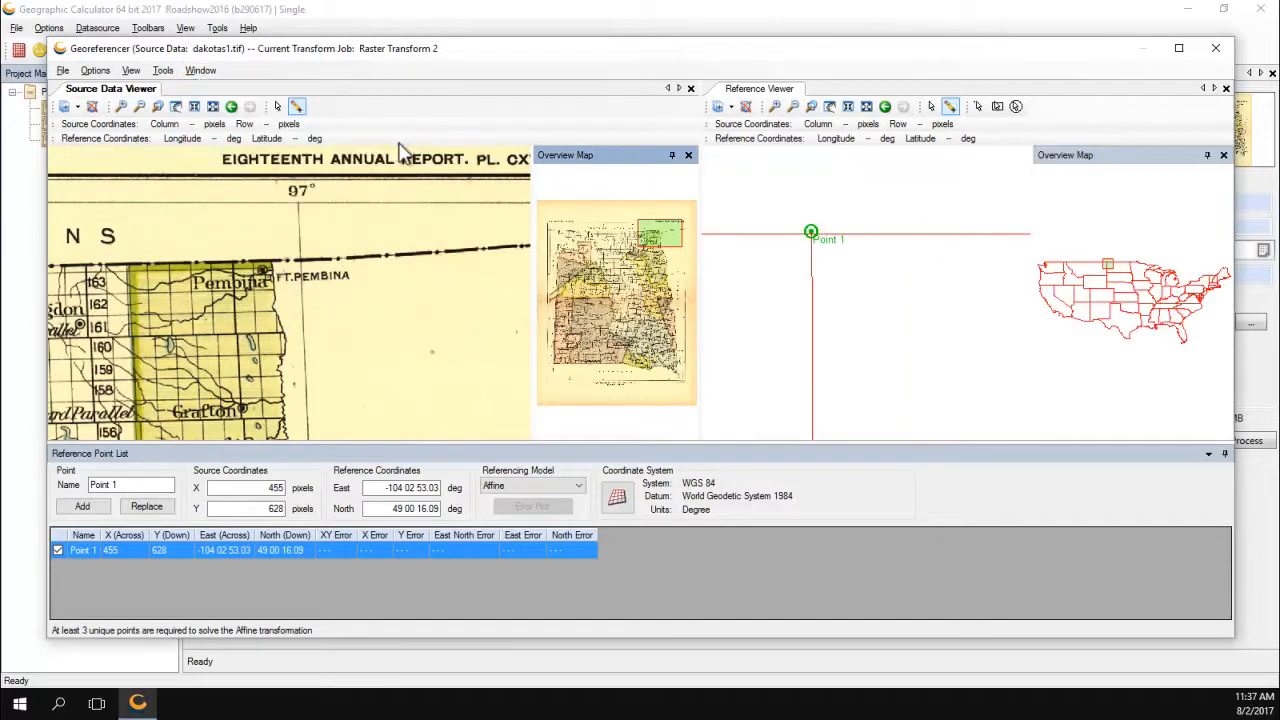
pyautogui.click(1130, 262)
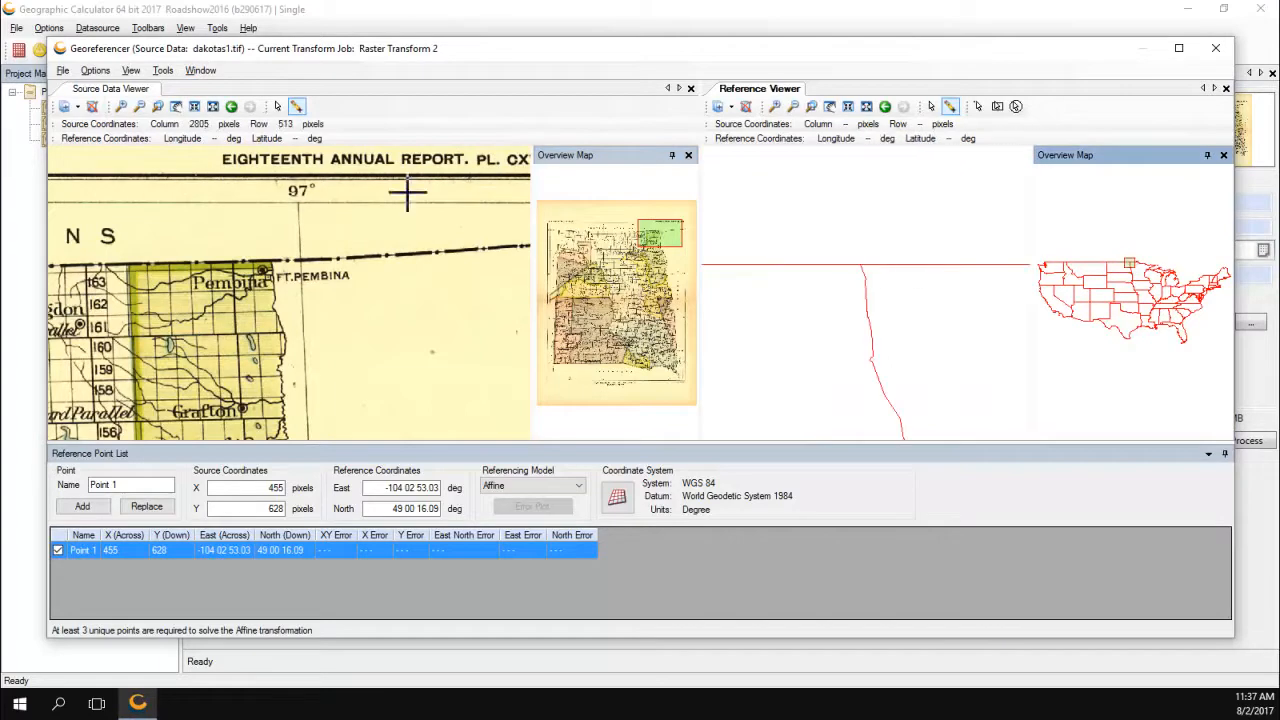
pyautogui.click(270, 250)
# Save the Pembina border pair as Point 2 and a western border pair as Point 3.
pyautogui.click(857, 263)
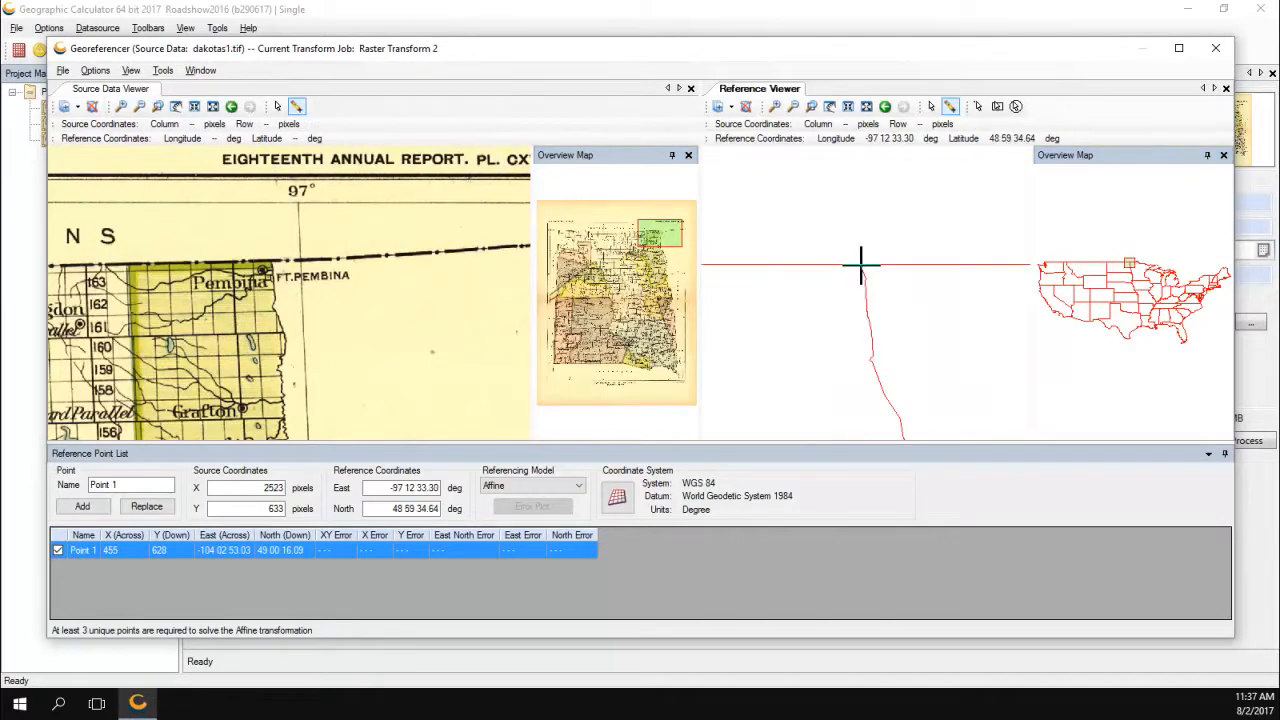
pyautogui.click(114, 485)
pyautogui.write('2')
pyautogui.click(82, 506)
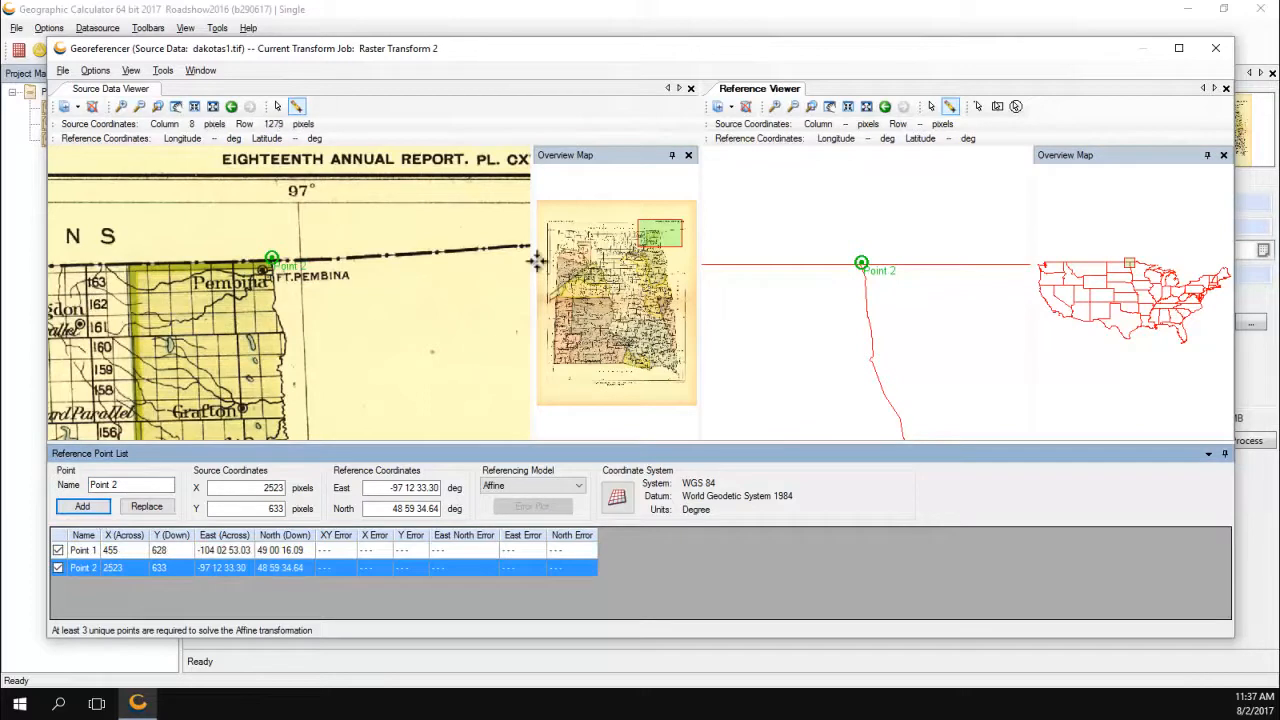
pyautogui.click(572, 298)
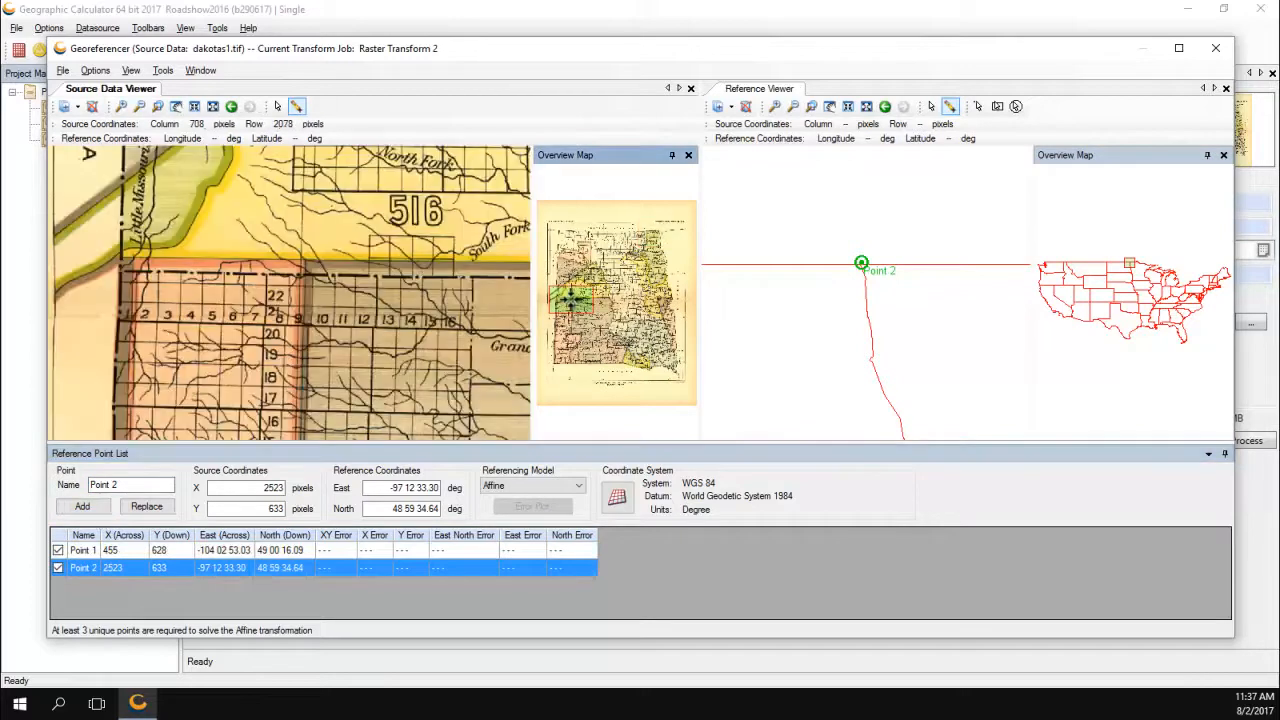
pyautogui.click(1108, 272)
pyautogui.click(822, 256)
pyautogui.moveTo(118, 485); pyautogui.dragTo(110, 484)
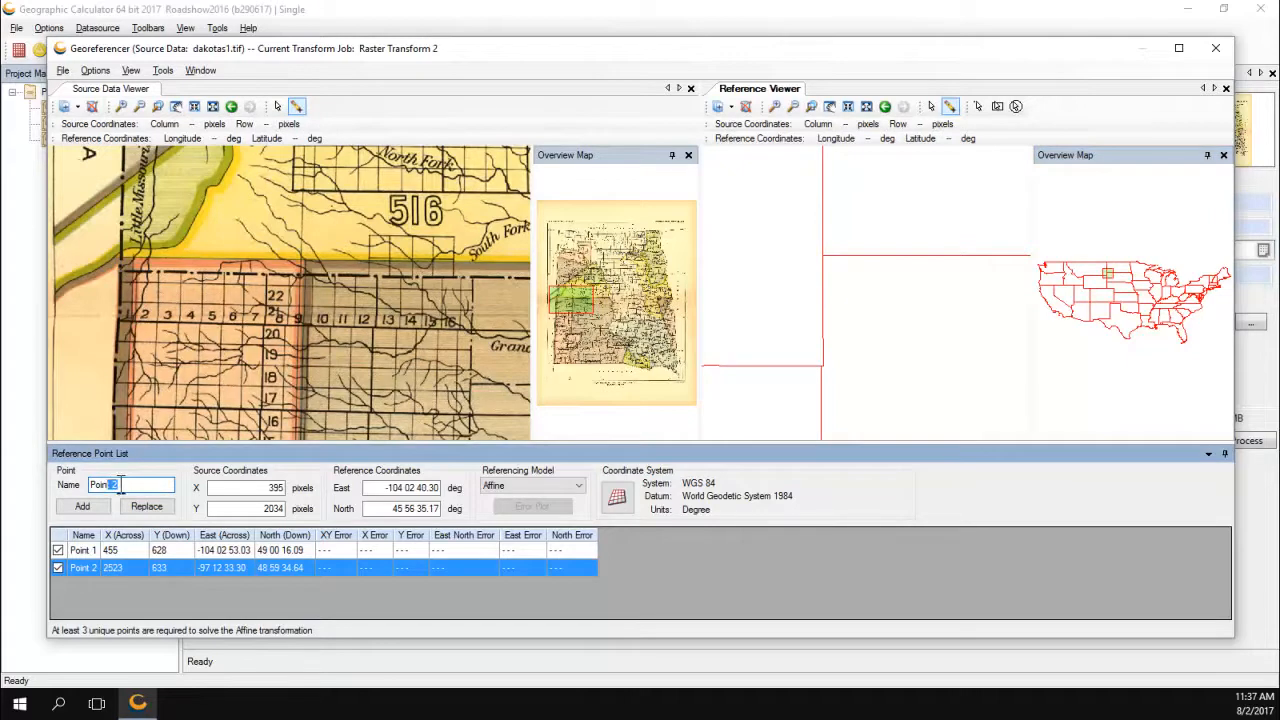
pyautogui.write('t 3')
pyautogui.click(82, 506)
# Add a state-border corner pair as Point 4.
pyautogui.click(551, 363)
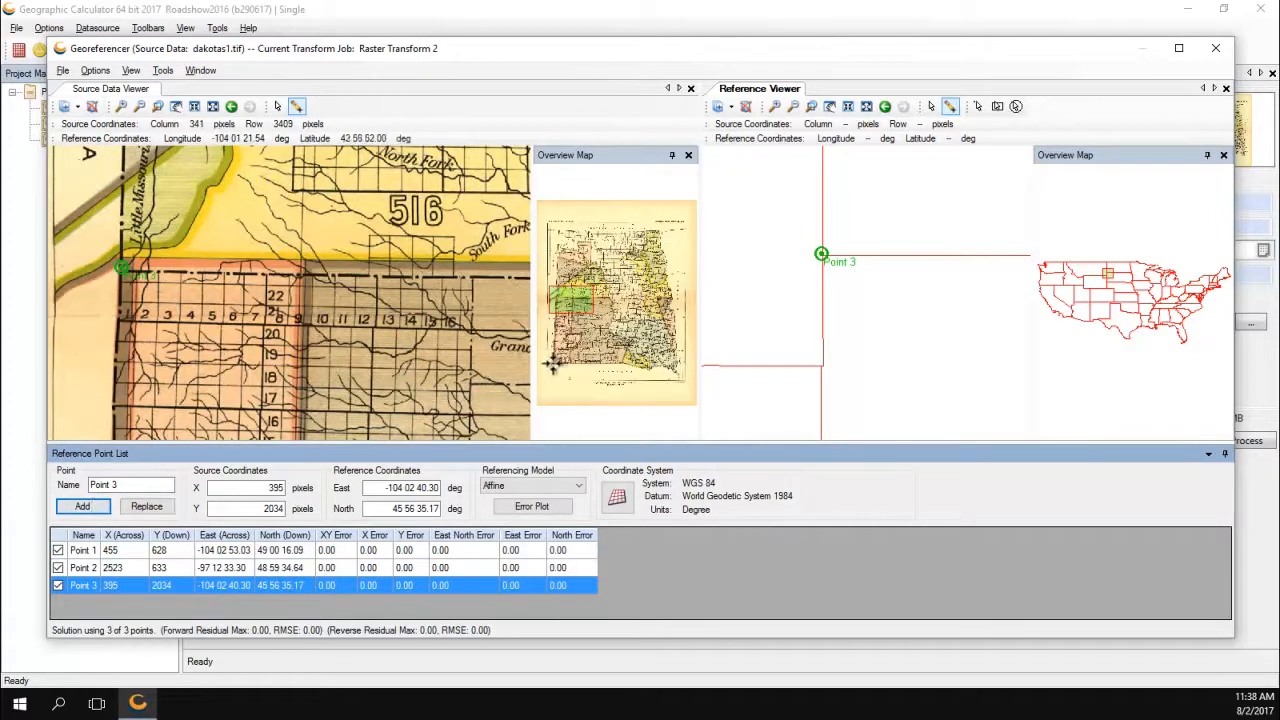
pyautogui.click(1104, 282)
pyautogui.click(881, 322)
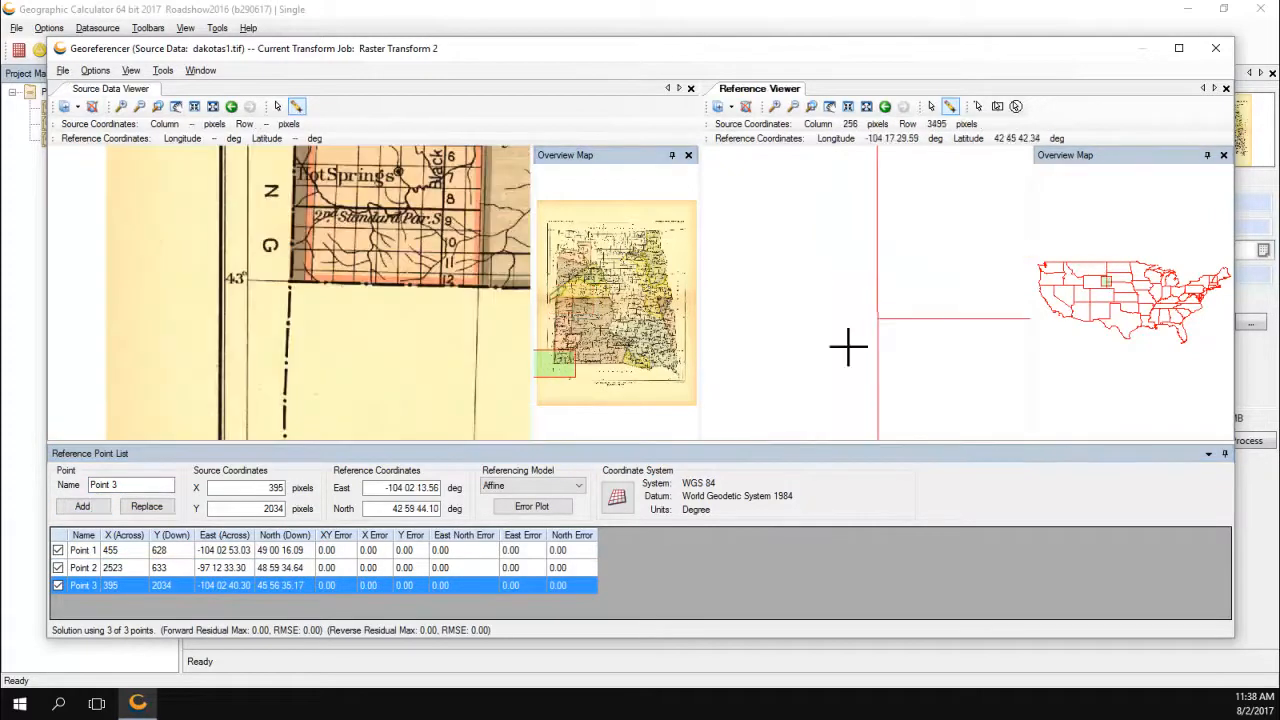
pyautogui.click(289, 280)
pyautogui.moveTo(118, 485); pyautogui.dragTo(110, 484)
pyautogui.write('t 4')
pyautogui.click(82, 506)
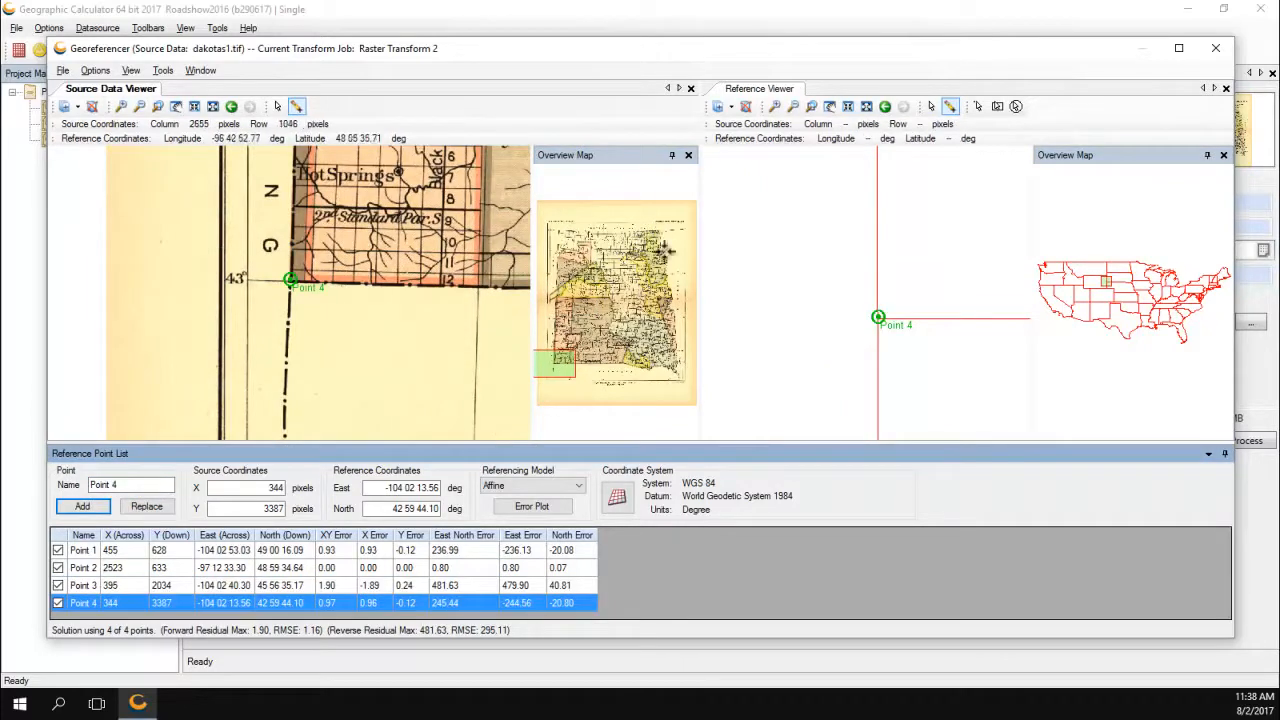
# Add the Minnesota border corner pair as Point 5.
pyautogui.click(670, 300)
pyautogui.click(1131, 271)
pyautogui.click(273, 260)
pyautogui.click(852, 313)
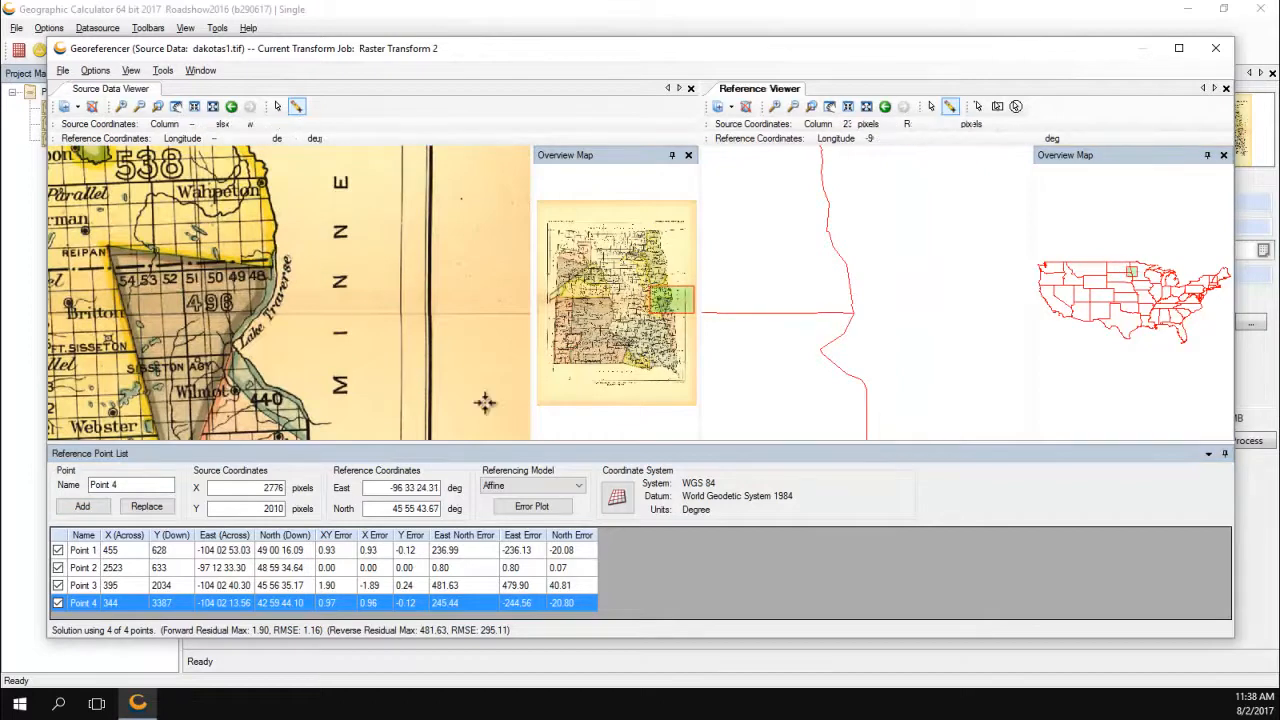
pyautogui.doubleClick(112, 486)
pyautogui.write('5')
pyautogui.click(82, 506)
# Add the southeastern river point pair as Point 6, giving forward RMSE 51.73.
pyautogui.click(670, 372)
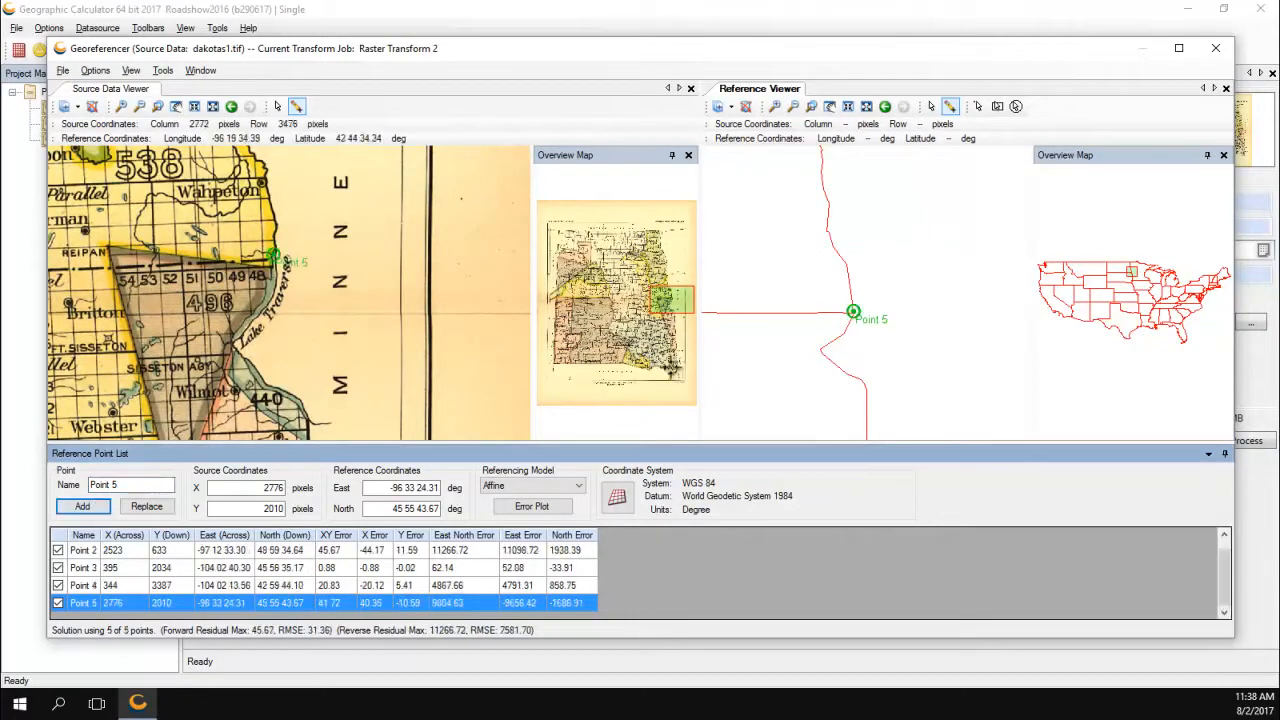
pyautogui.click(1134, 280)
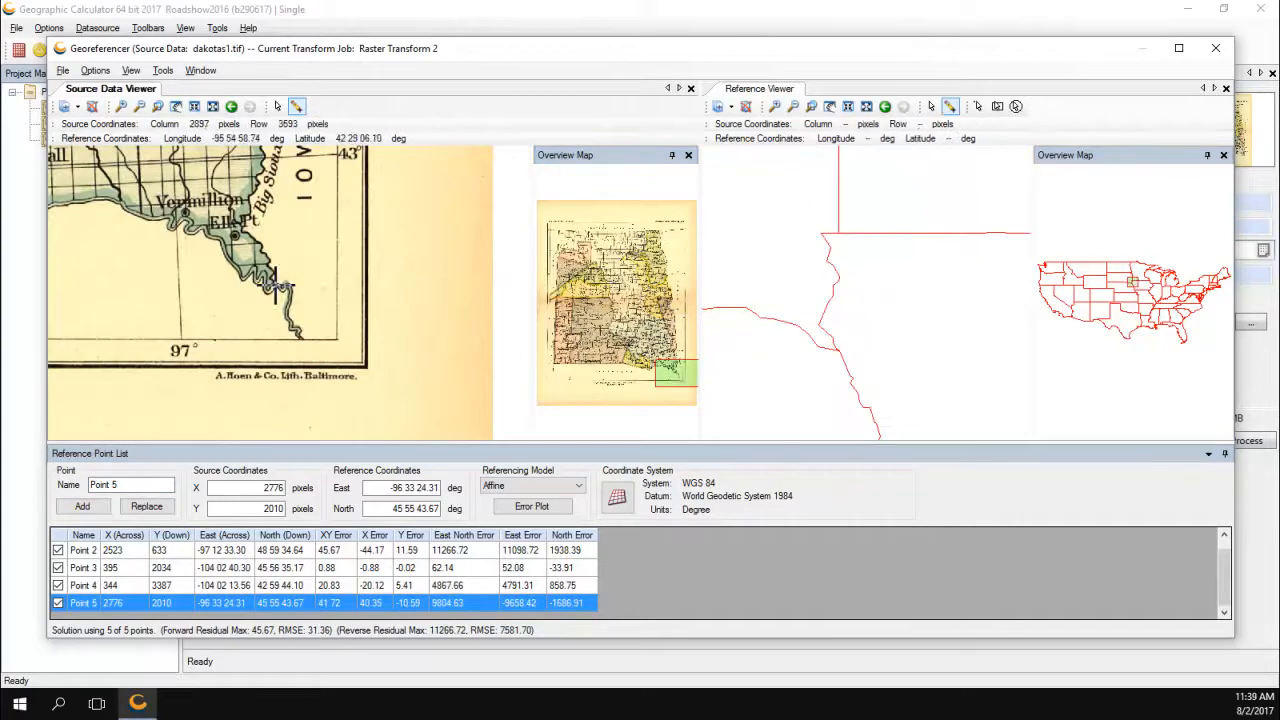
pyautogui.click(834, 349)
pyautogui.doubleClick(113, 485)
pyautogui.write('6')
pyautogui.click(82, 506)
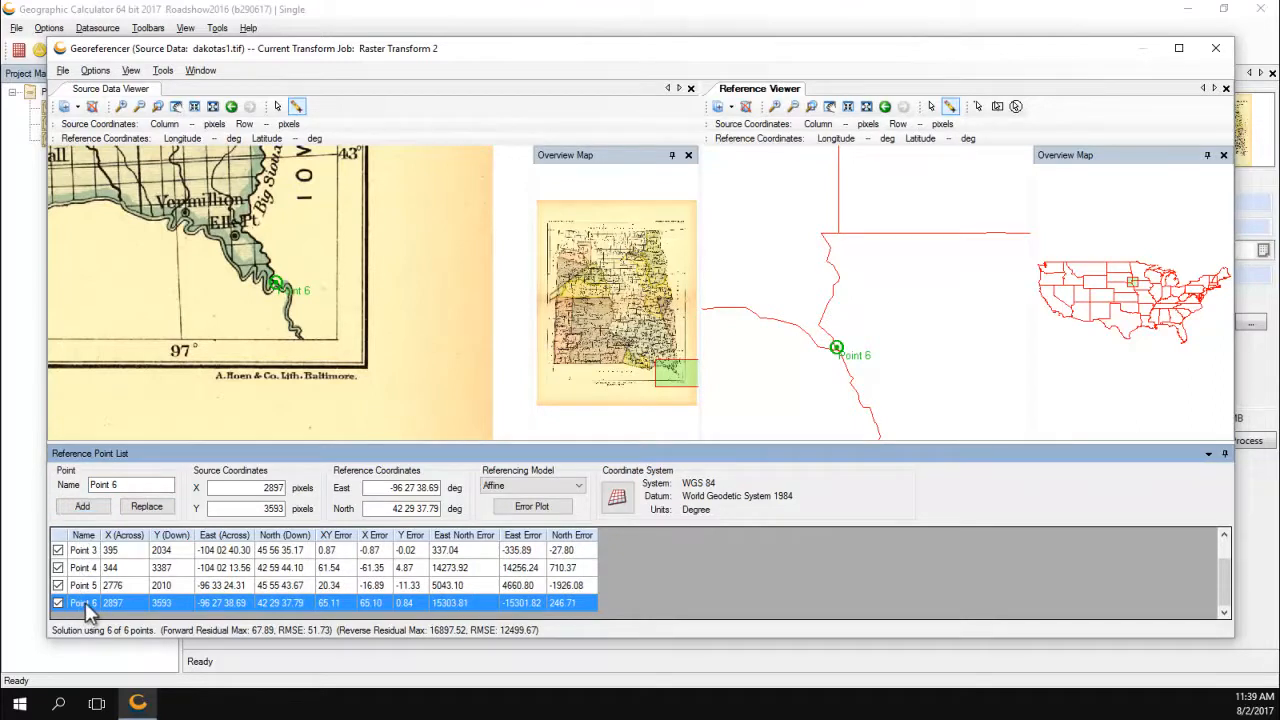
pyautogui.click(95, 70)
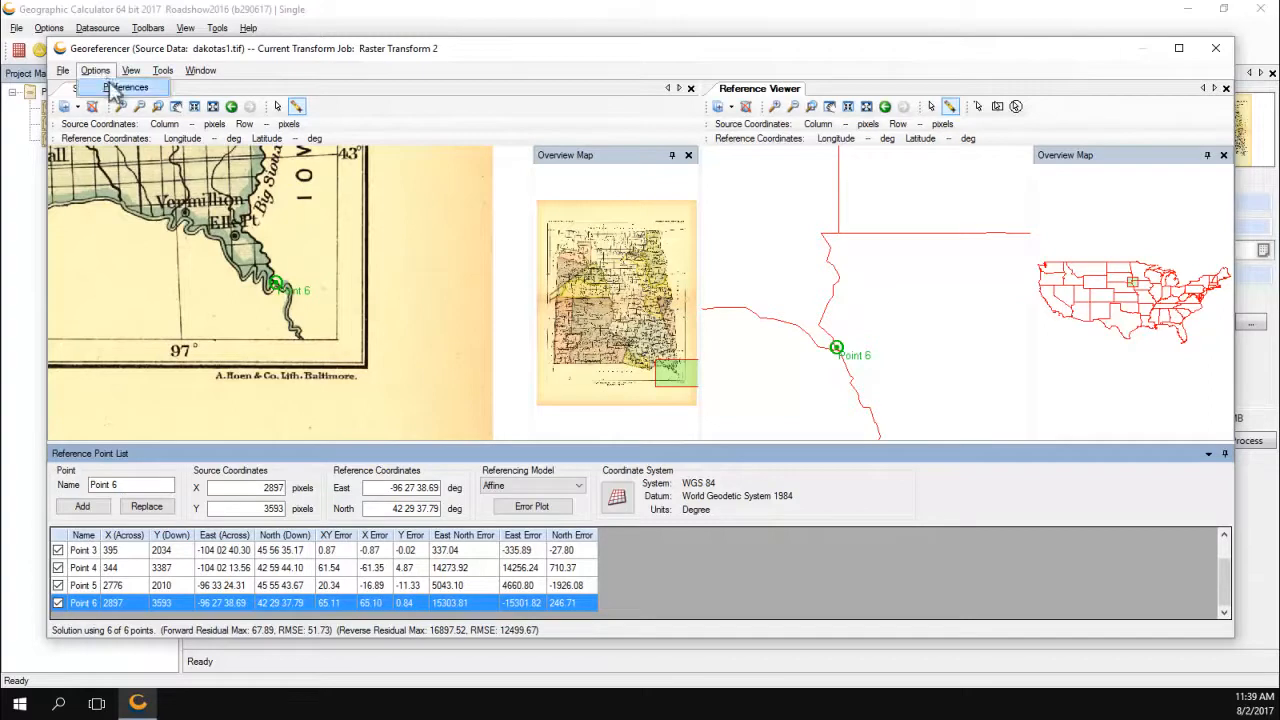
# Turn on Link zooming in the Reference Viewer preferences so both viewers zoom together.
pyautogui.click(125, 87)
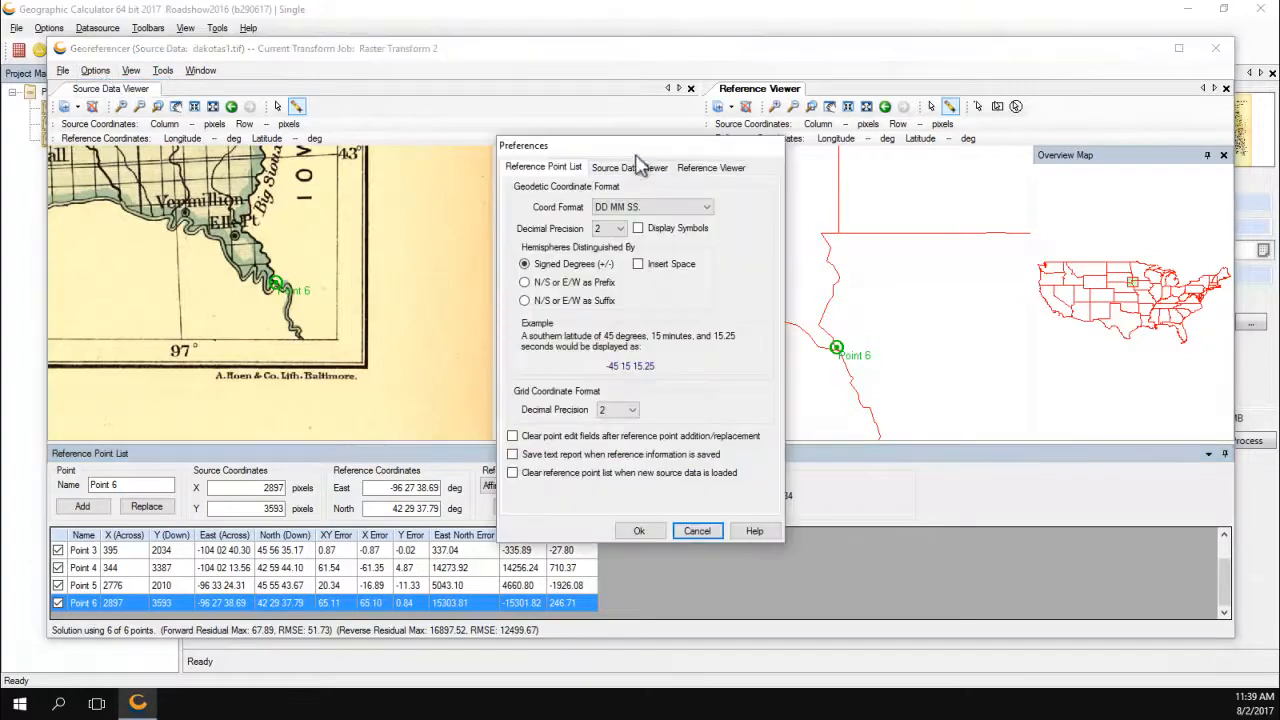
pyautogui.click(702, 170)
pyautogui.click(519, 496)
pyautogui.click(639, 531)
# Zoom in on the Dakotas, close both Overview Map panels, and zoom around Point 5.
pyautogui.moveTo(289, 290); pyautogui.dragTo(300, 311)
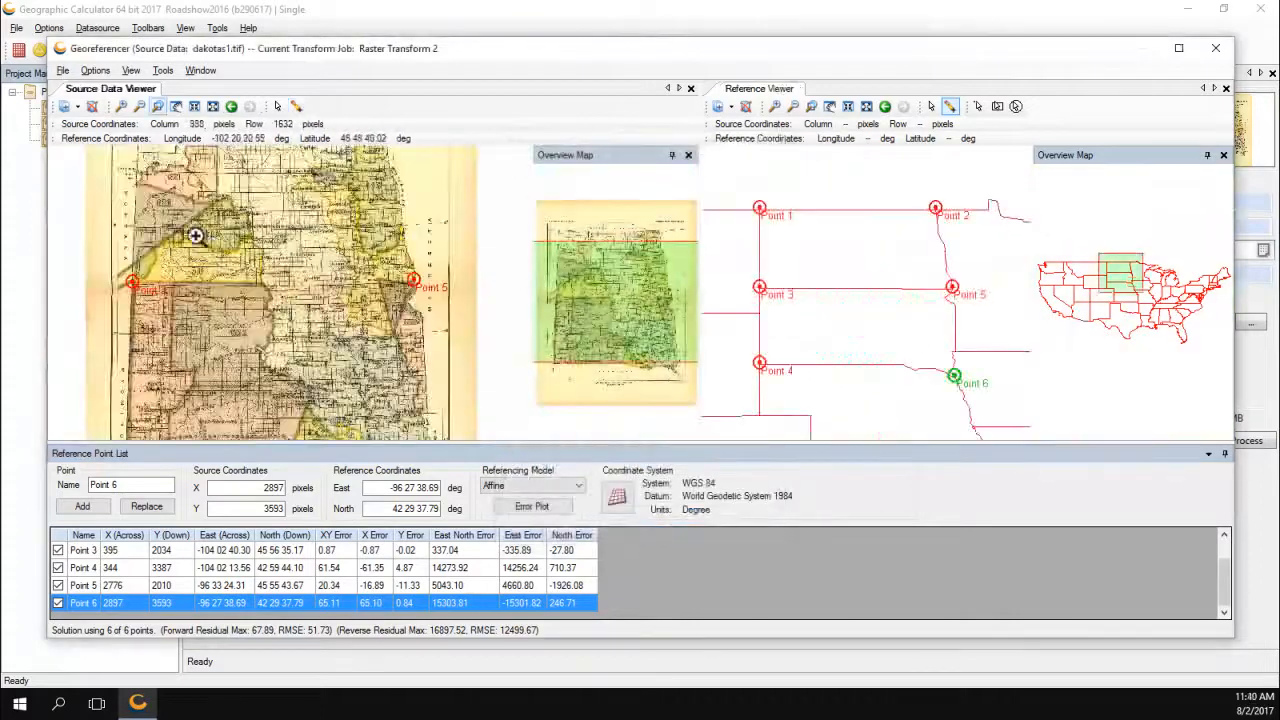
pyautogui.moveTo(197, 234); pyautogui.dragTo(474, 334)
pyautogui.click(688, 155)
pyautogui.click(1223, 155)
pyautogui.moveTo(370, 256); pyautogui.dragTo(470, 332)
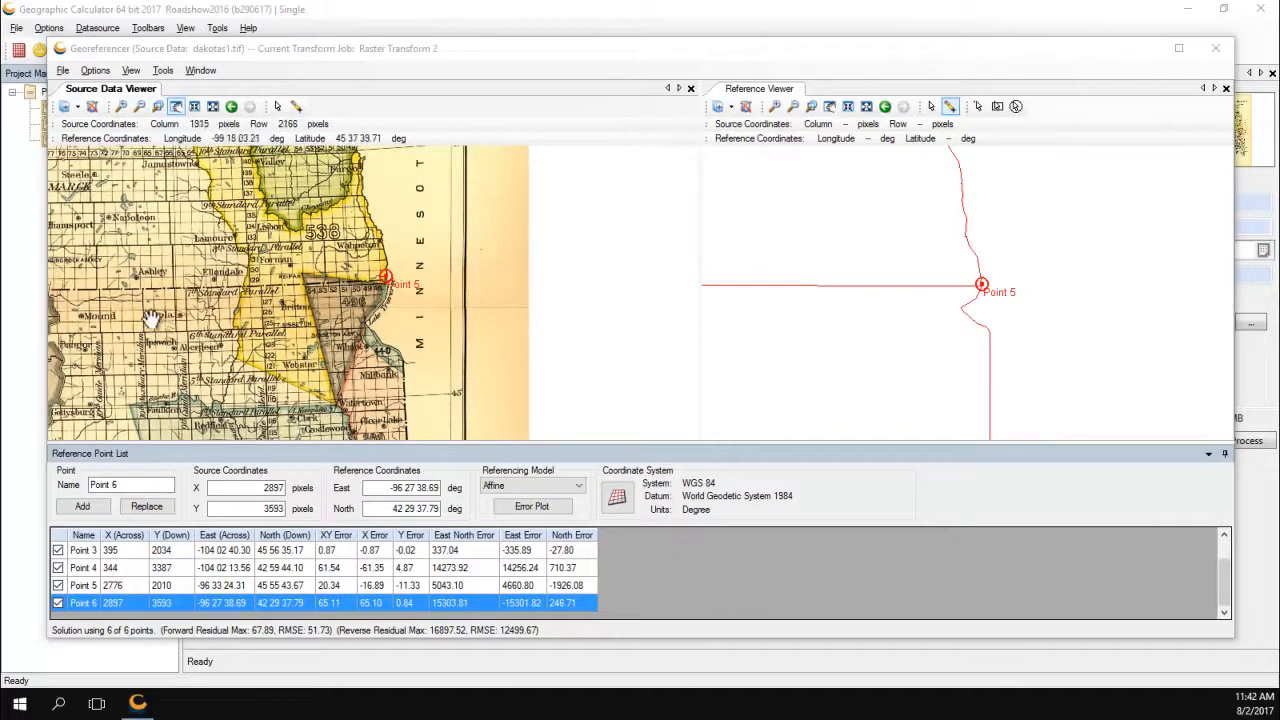
# Pan the source map west and north to the British Possessions border, then back to Point 3.
pyautogui.click(177, 108)
pyautogui.moveTo(106, 292); pyautogui.dragTo(428, 307)
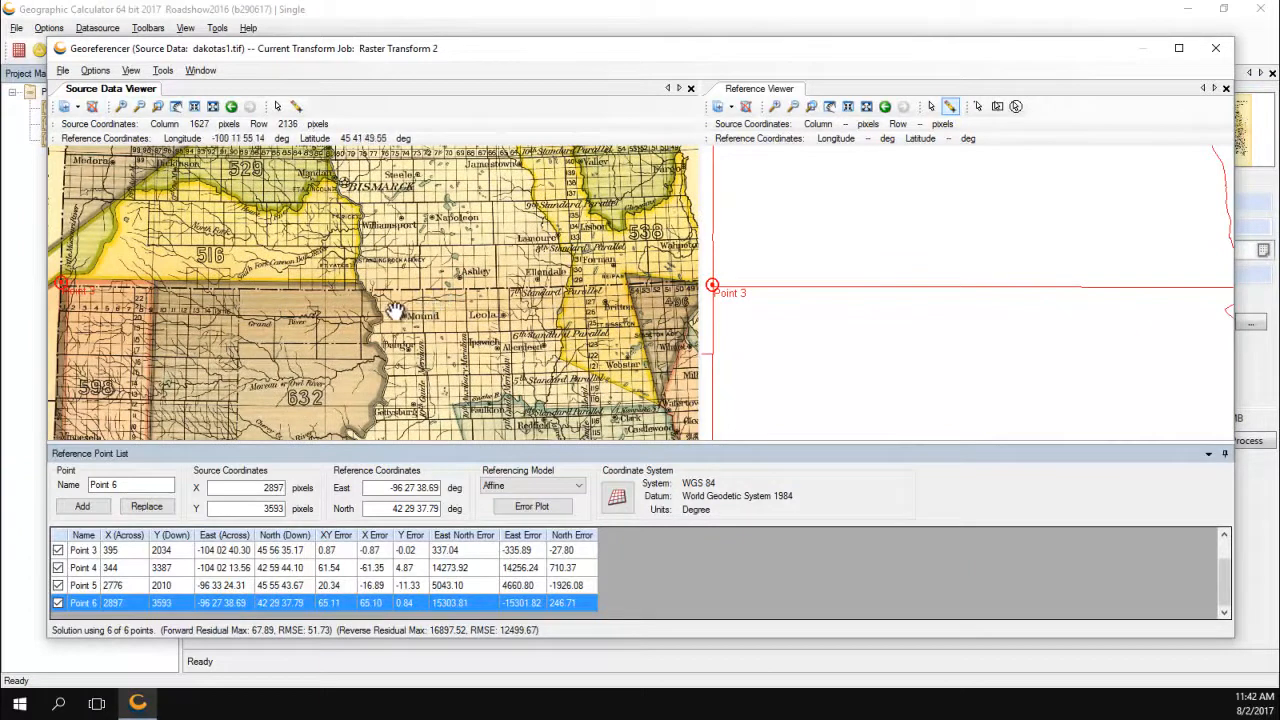
pyautogui.moveTo(393, 307); pyautogui.dragTo(379, 316)
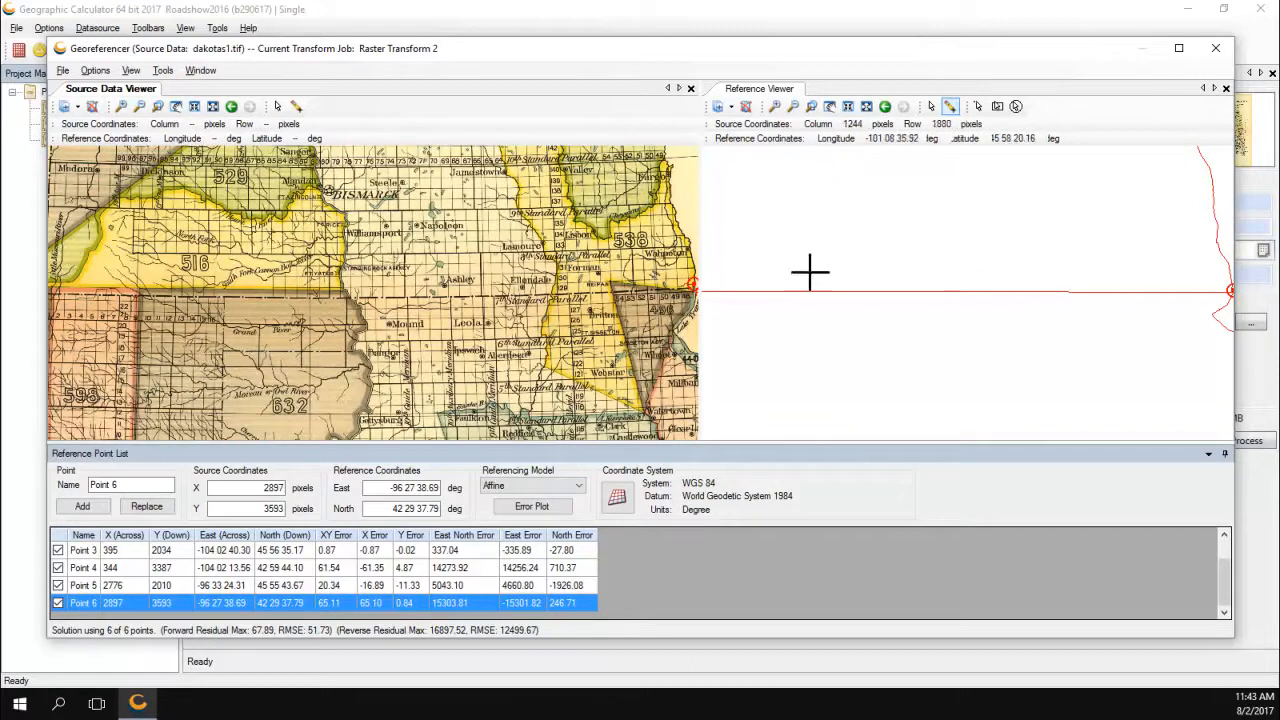
pyautogui.moveTo(451, 265); pyautogui.dragTo(470, 390)
pyautogui.moveTo(424, 190); pyautogui.dragTo(415, 364)
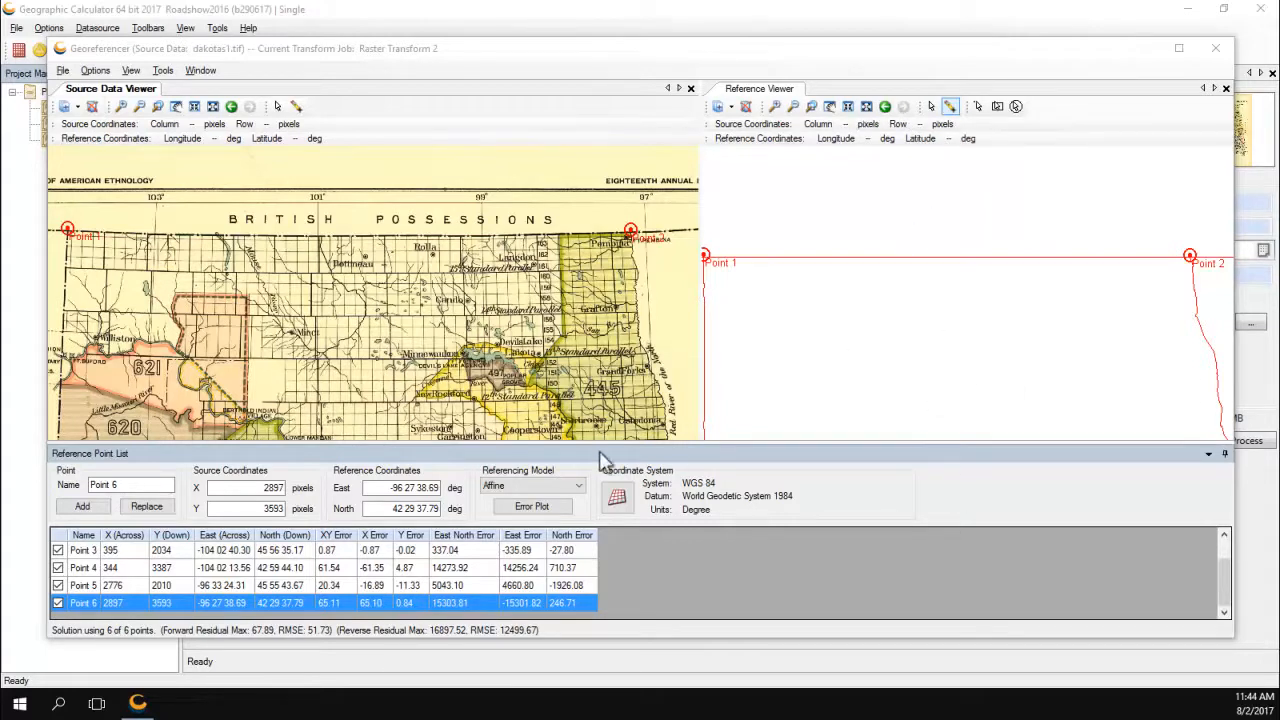
pyautogui.moveTo(330, 415); pyautogui.dragTo(322, 128)
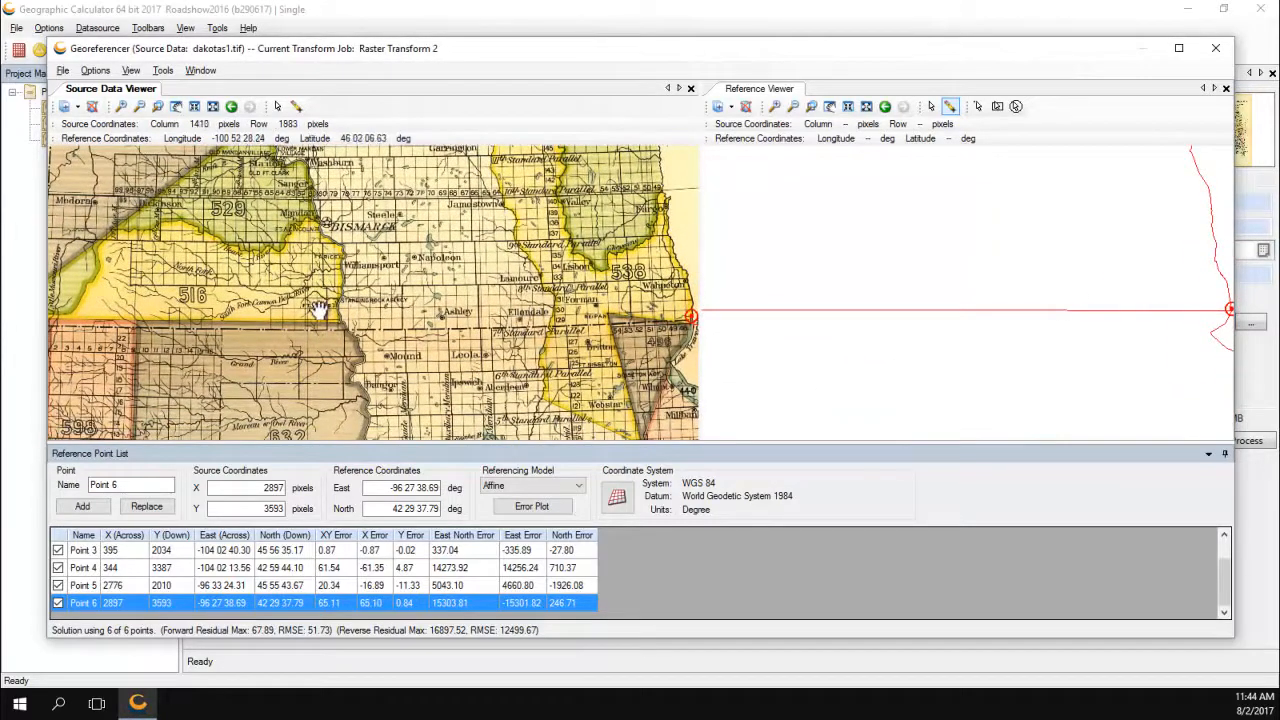
pyautogui.moveTo(453, 400); pyautogui.dragTo(486, 303)
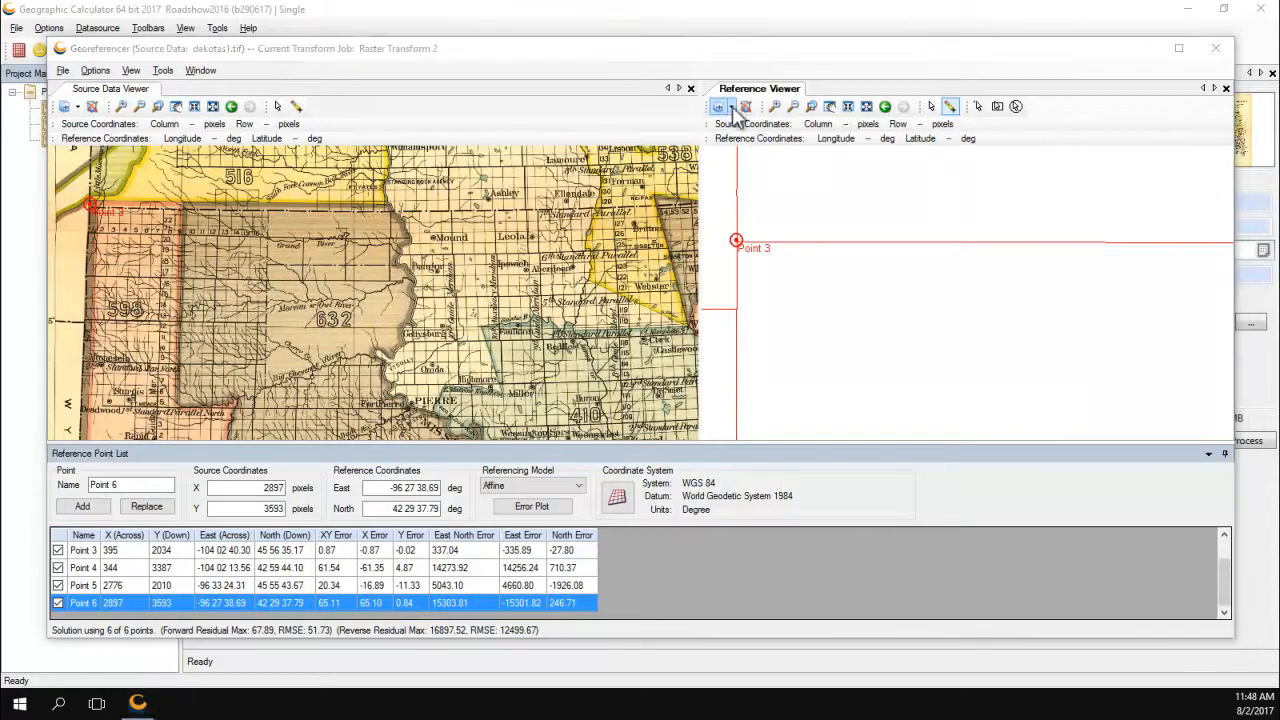
# Load Lakes_and_Missouri_River__DOT.shp into the Reference Viewer via Load Data.
pyautogui.click(731, 107)
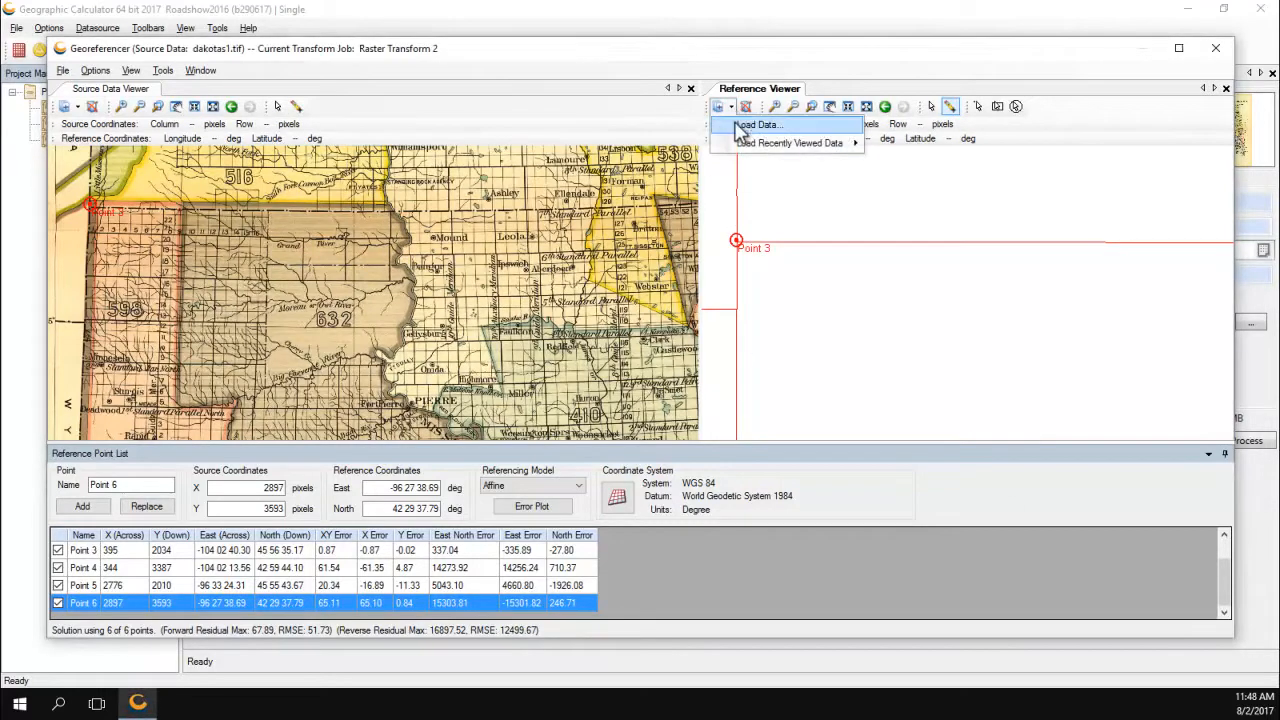
pyautogui.click(741, 128)
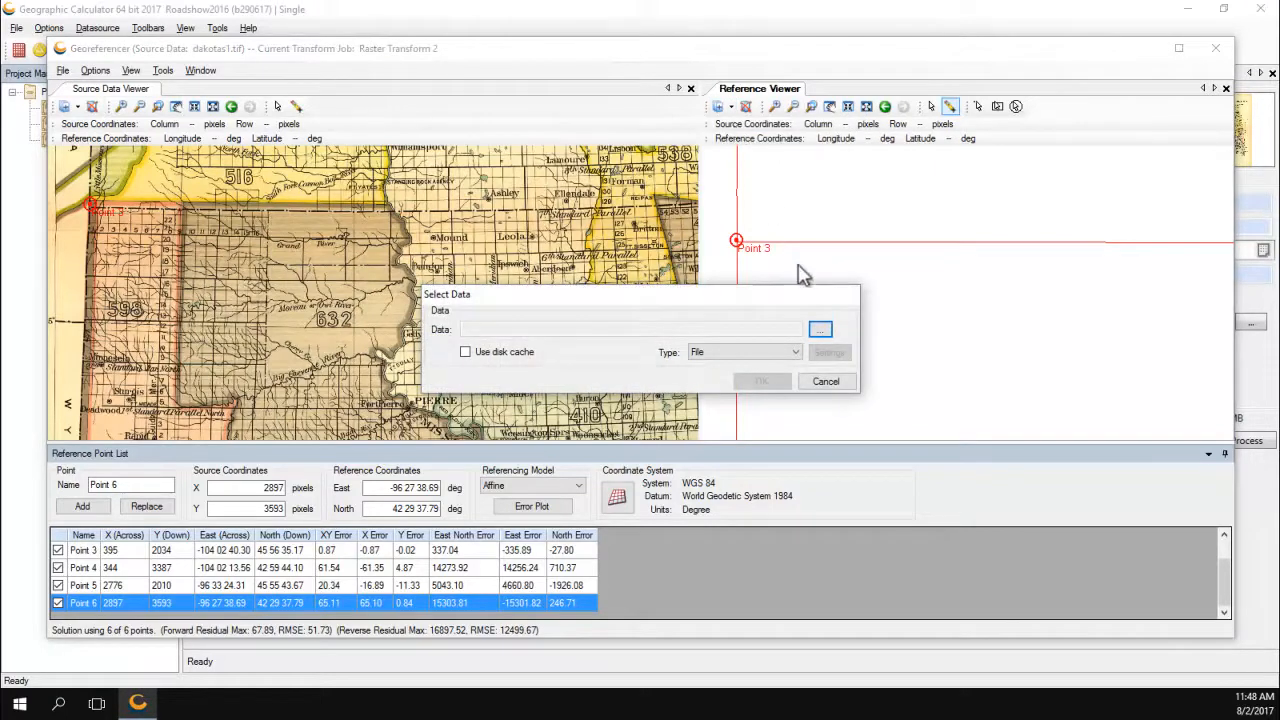
pyautogui.click(820, 329)
pyautogui.click(800, 268)
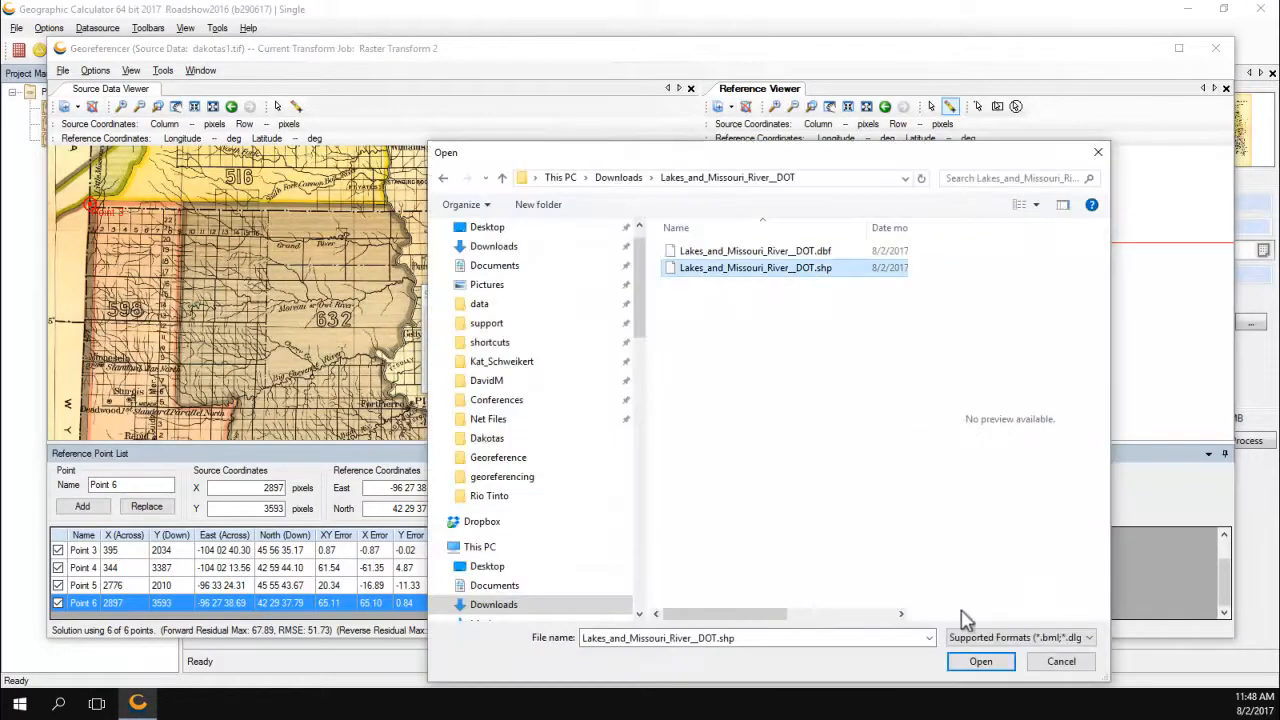
pyautogui.click(980, 661)
pyautogui.click(762, 383)
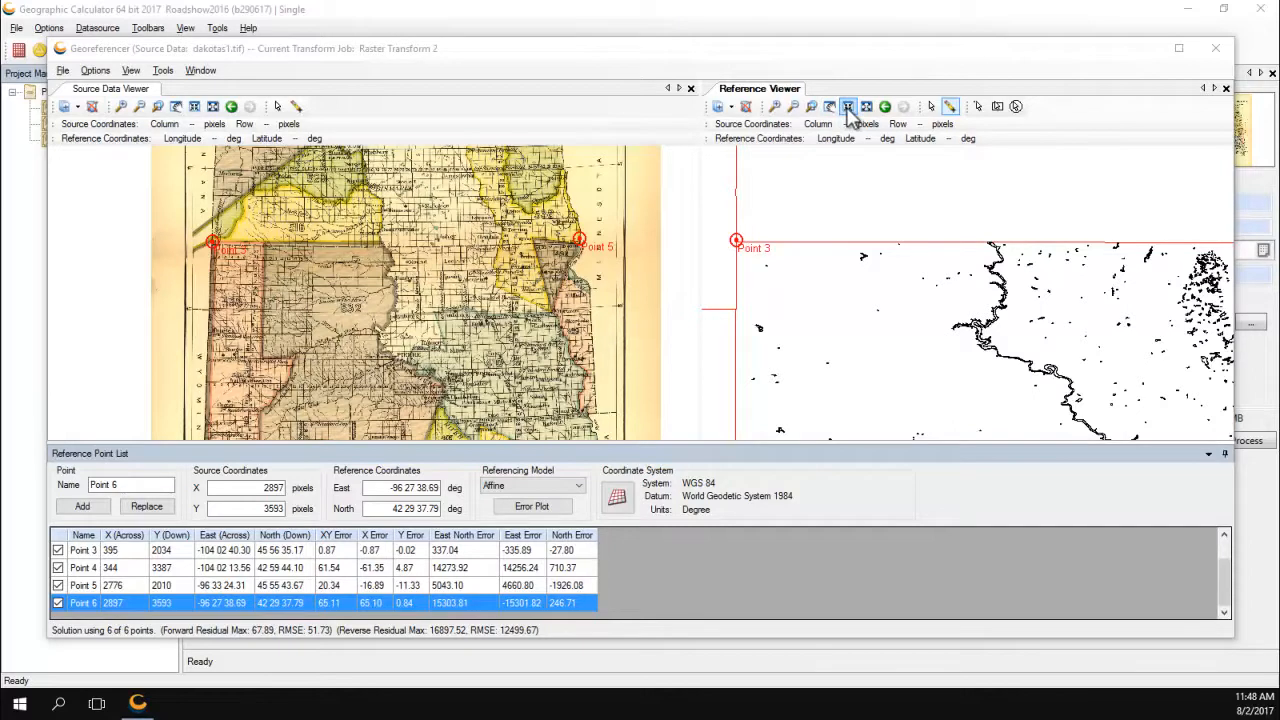
# Zoom the source map in near Bismarck and Fort Yates.
pyautogui.click(121, 106)
pyautogui.click(388, 249)
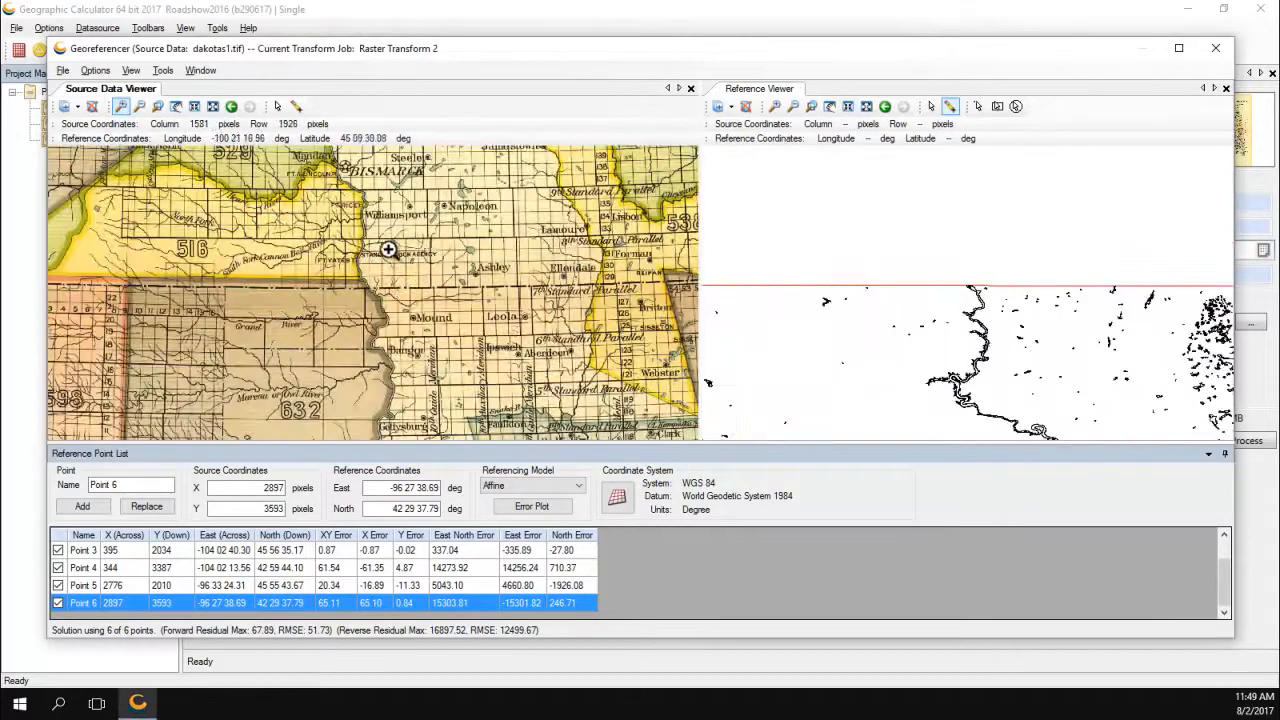
pyautogui.click(366, 292)
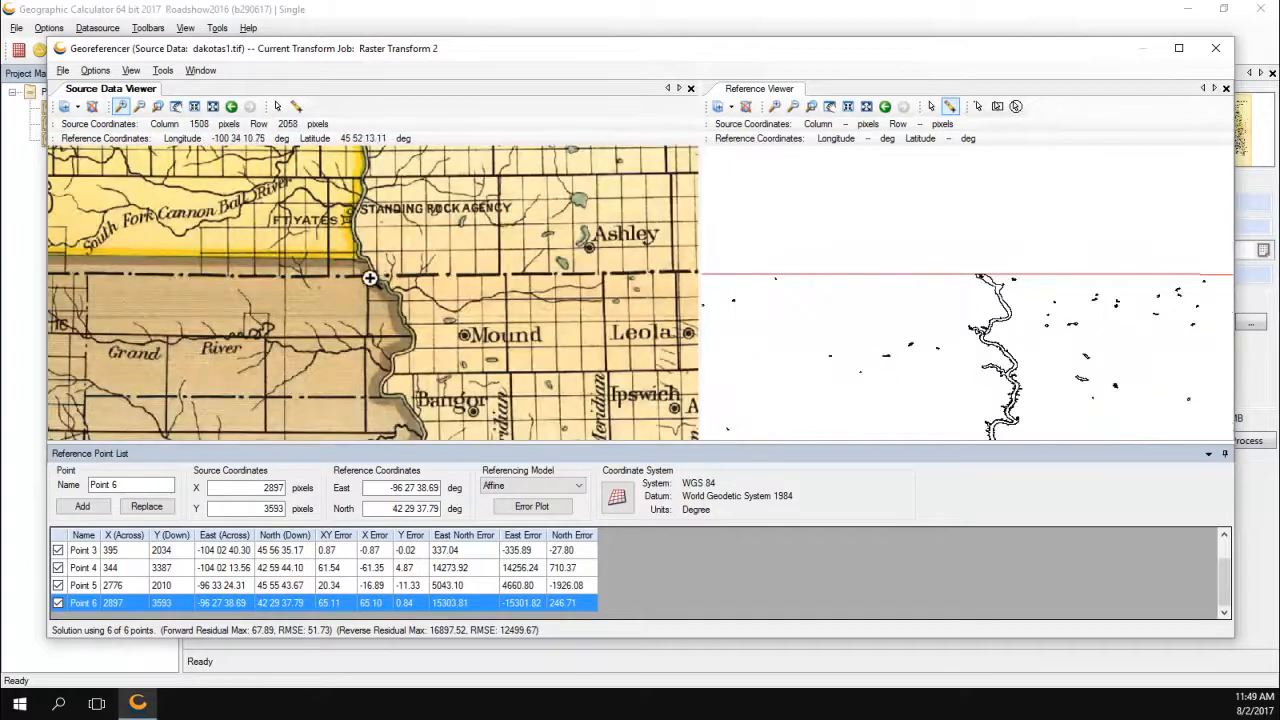
# Mark the Missouri River state-line crossing in both viewers and add it as Point 7.
pyautogui.click(296, 106)
pyautogui.click(378, 279)
pyautogui.click(984, 274)
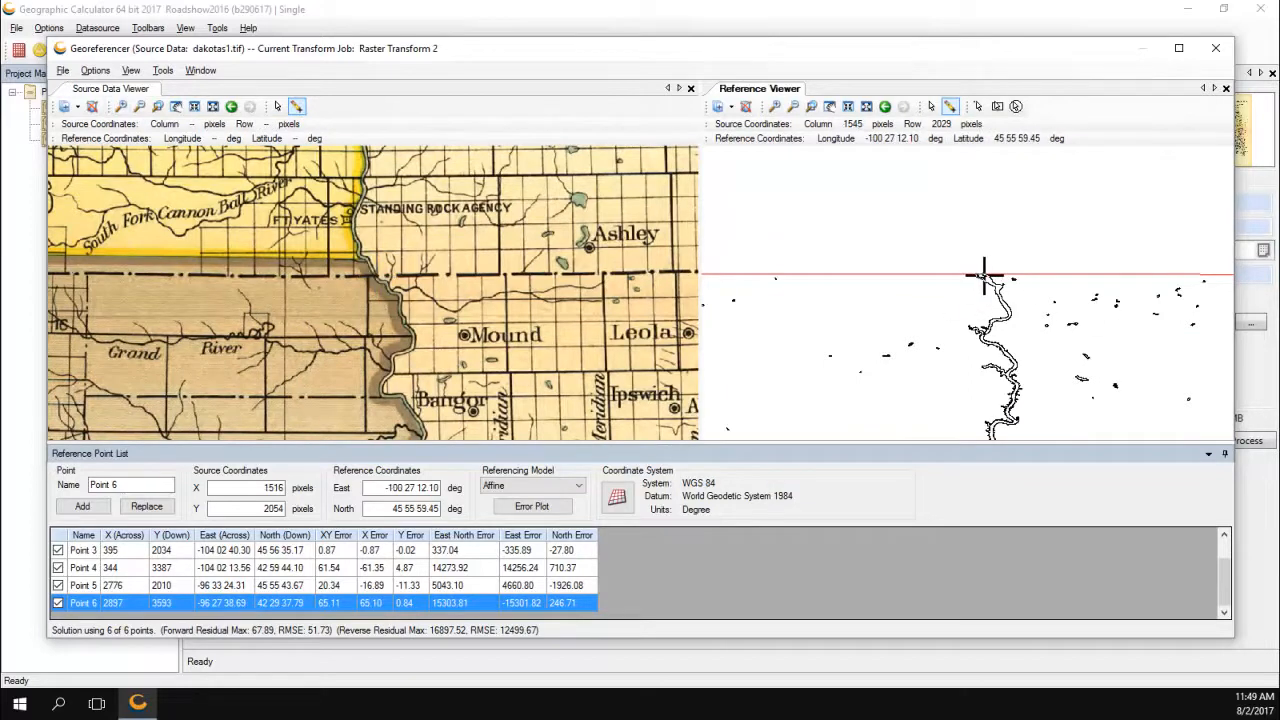
pyautogui.doubleClick(113, 485)
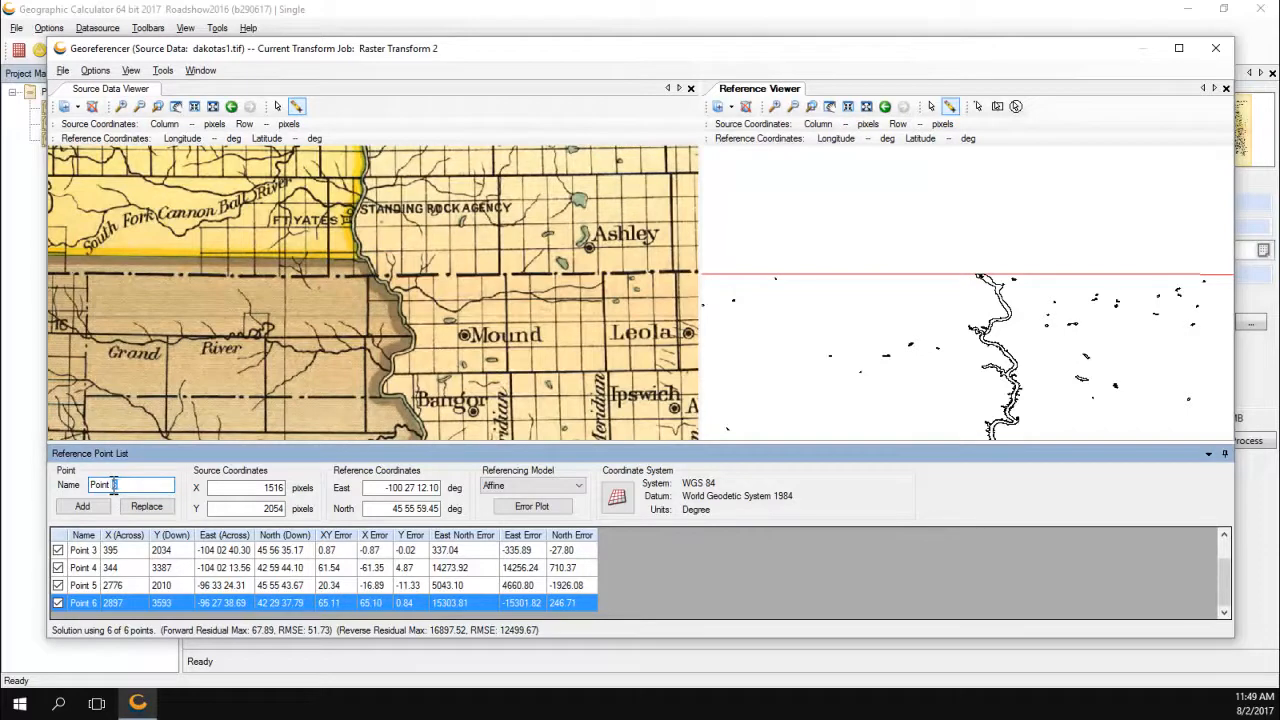
pyautogui.write('7')
pyautogui.click(100, 510)
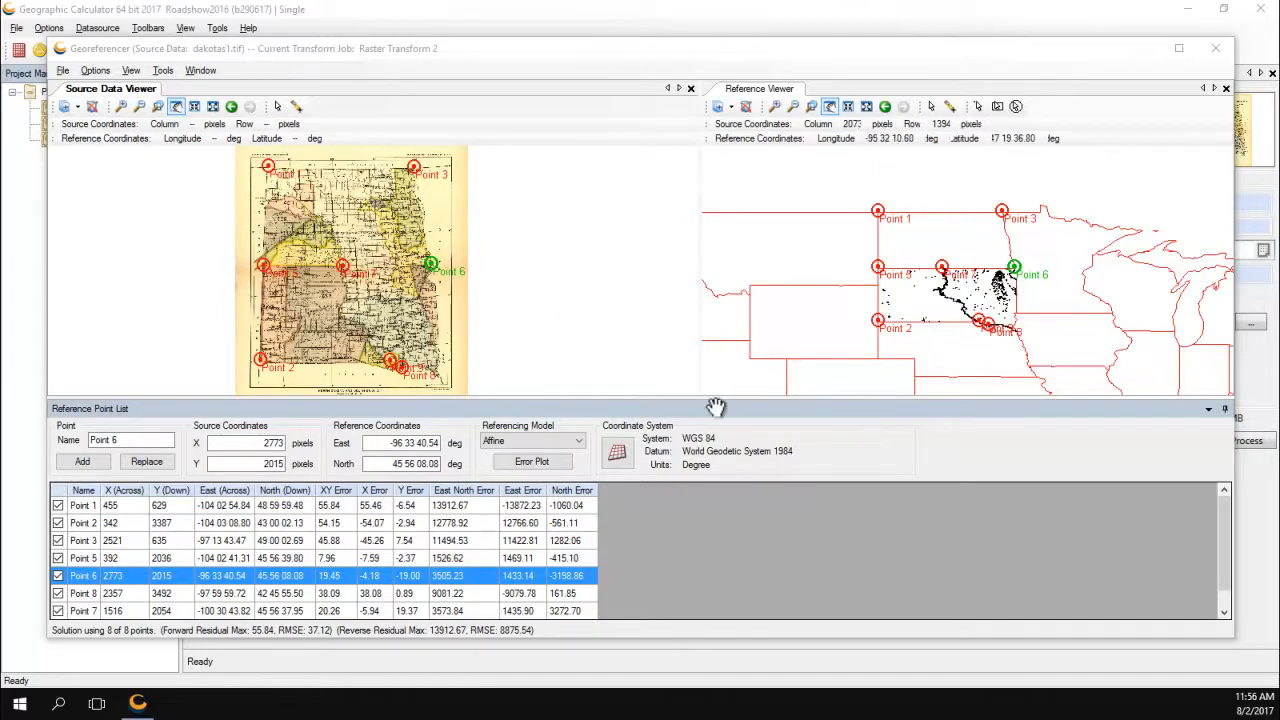
# Open the Error Plot for the 8-point affine solution and view the Reverse residuals.
pyautogui.click(531, 461)
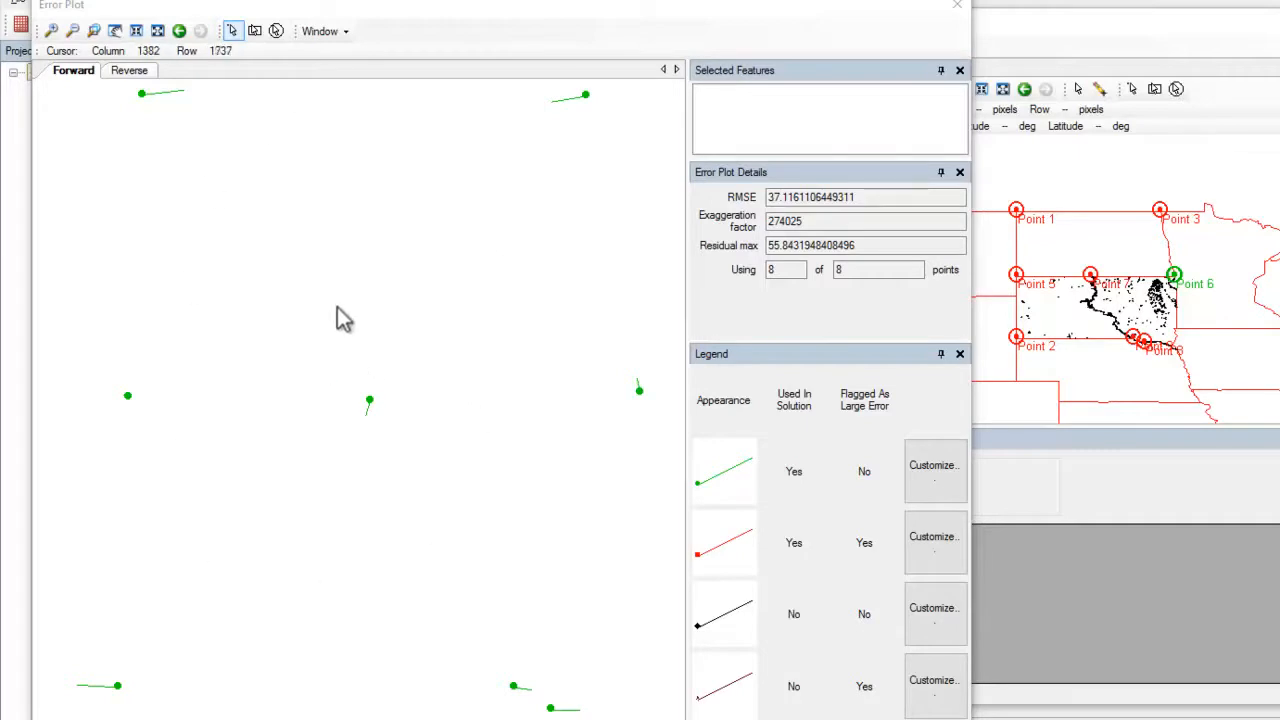
pyautogui.click(130, 71)
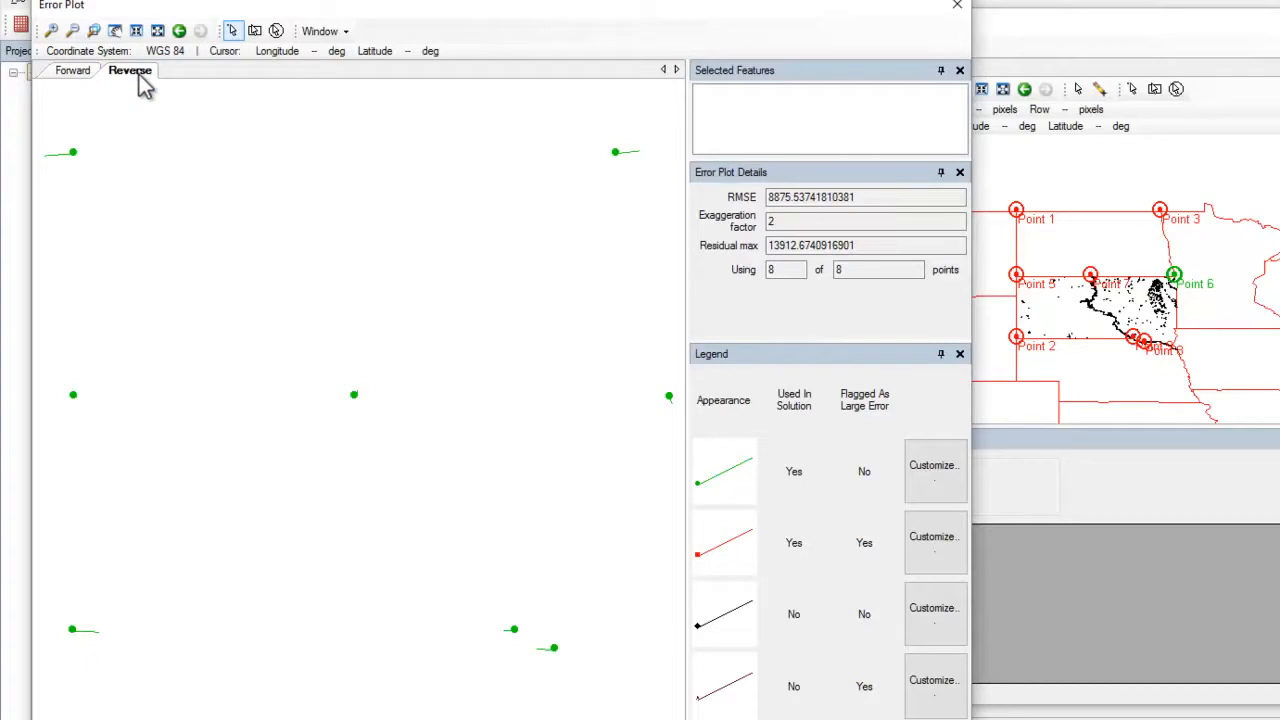
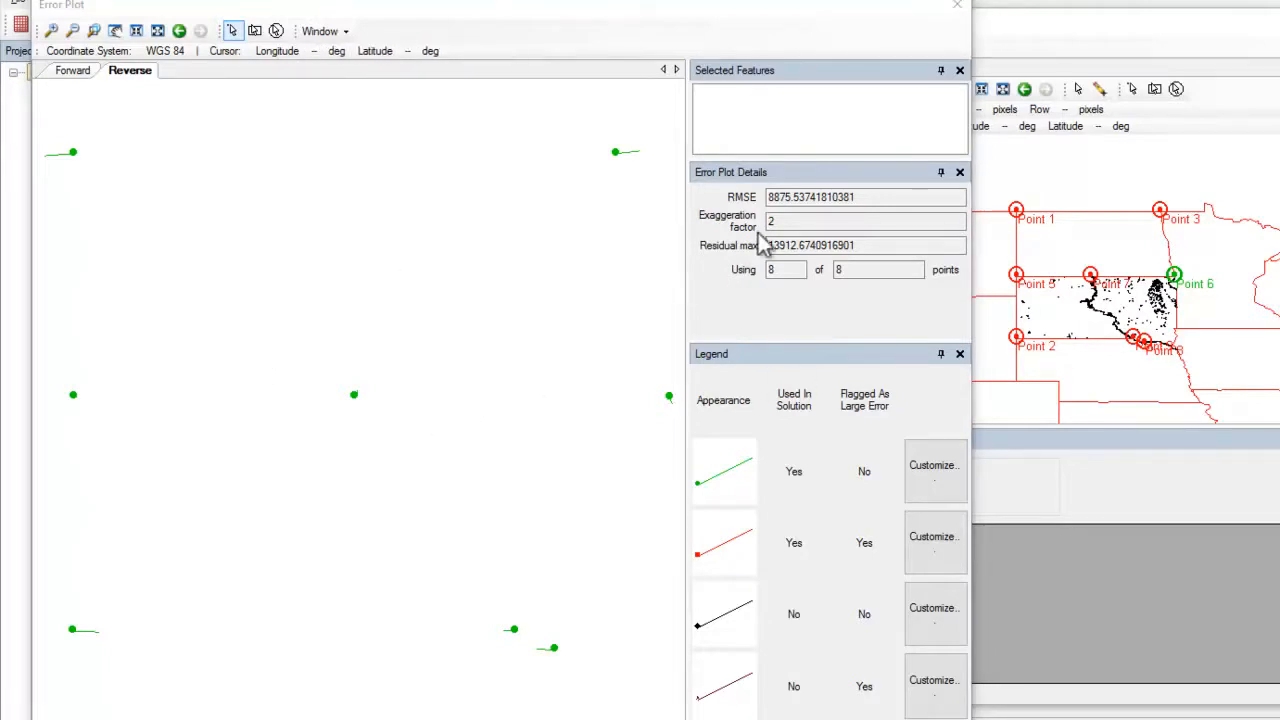
# Close the affine Error Plot and show the Referencing Model options for the Dakotas control points.
pyautogui.click(957, 8)
pyautogui.click(606, 478)
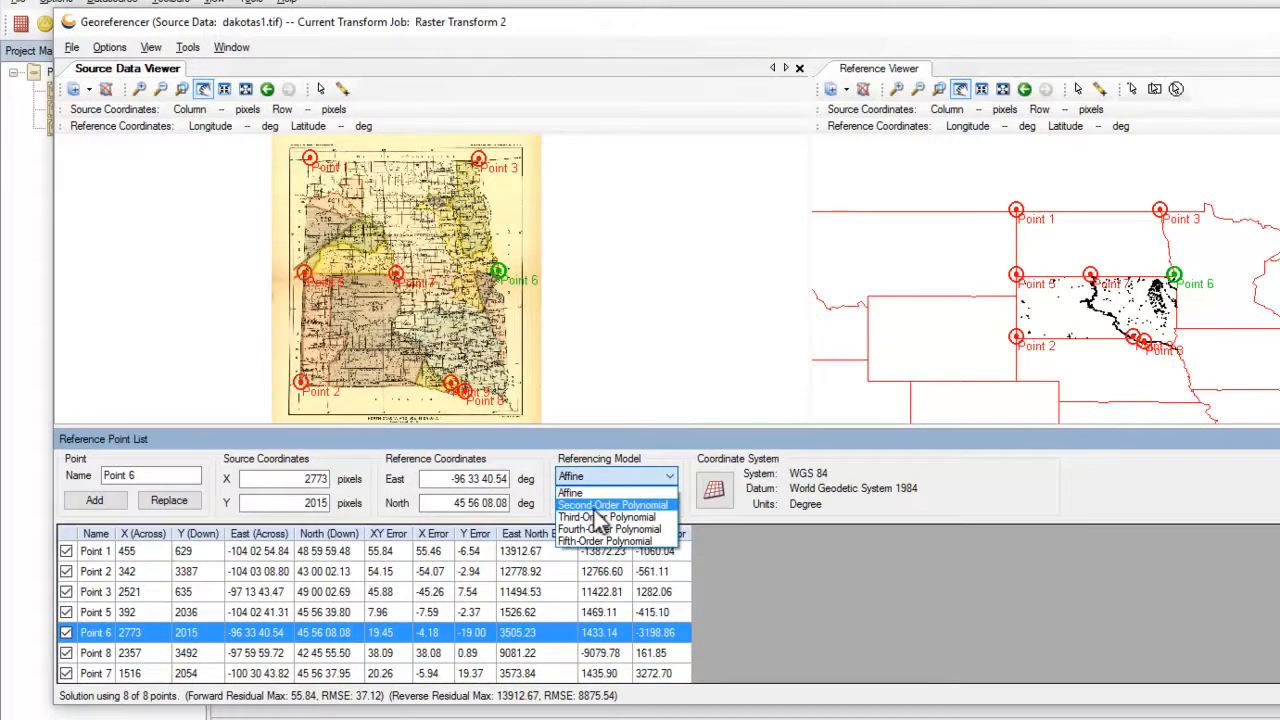
# Switch to a Second-Order Polynomial model, fit both maps, and review its forward residuals (RMSE 2.18).
pyautogui.click(596, 506)
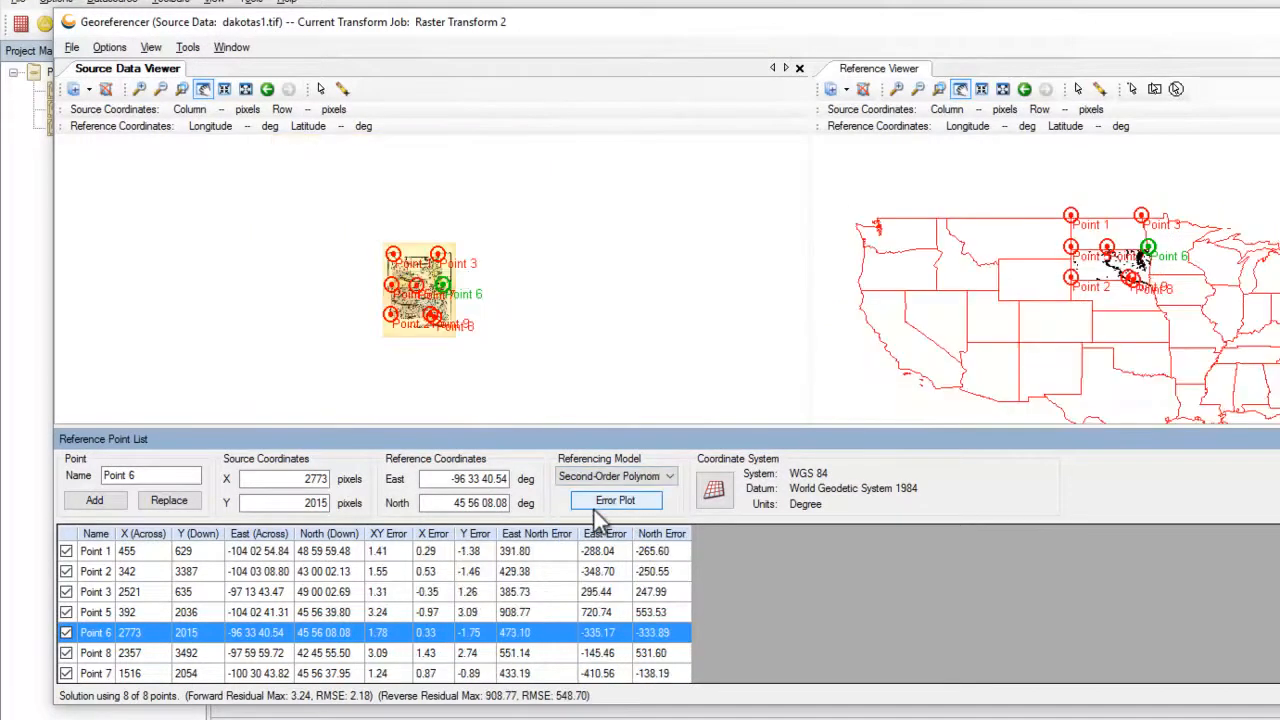
pyautogui.click(245, 90)
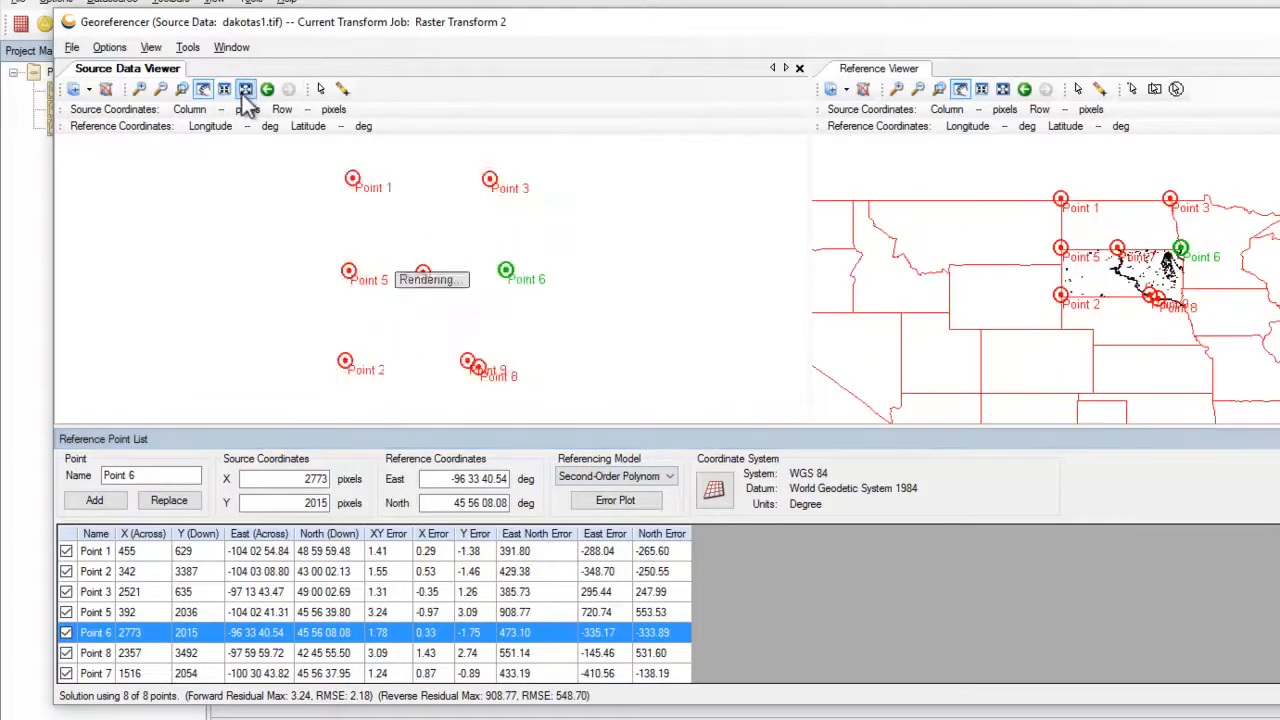
pyautogui.click(624, 504)
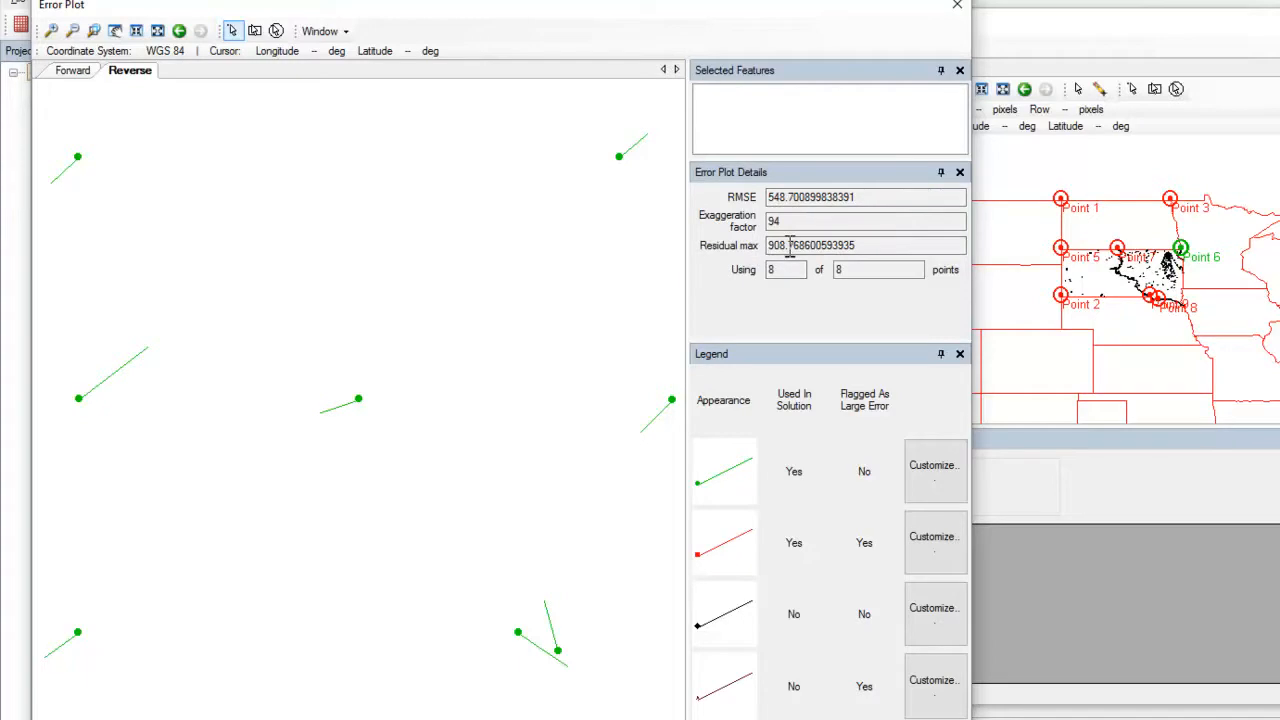
pyautogui.click(74, 71)
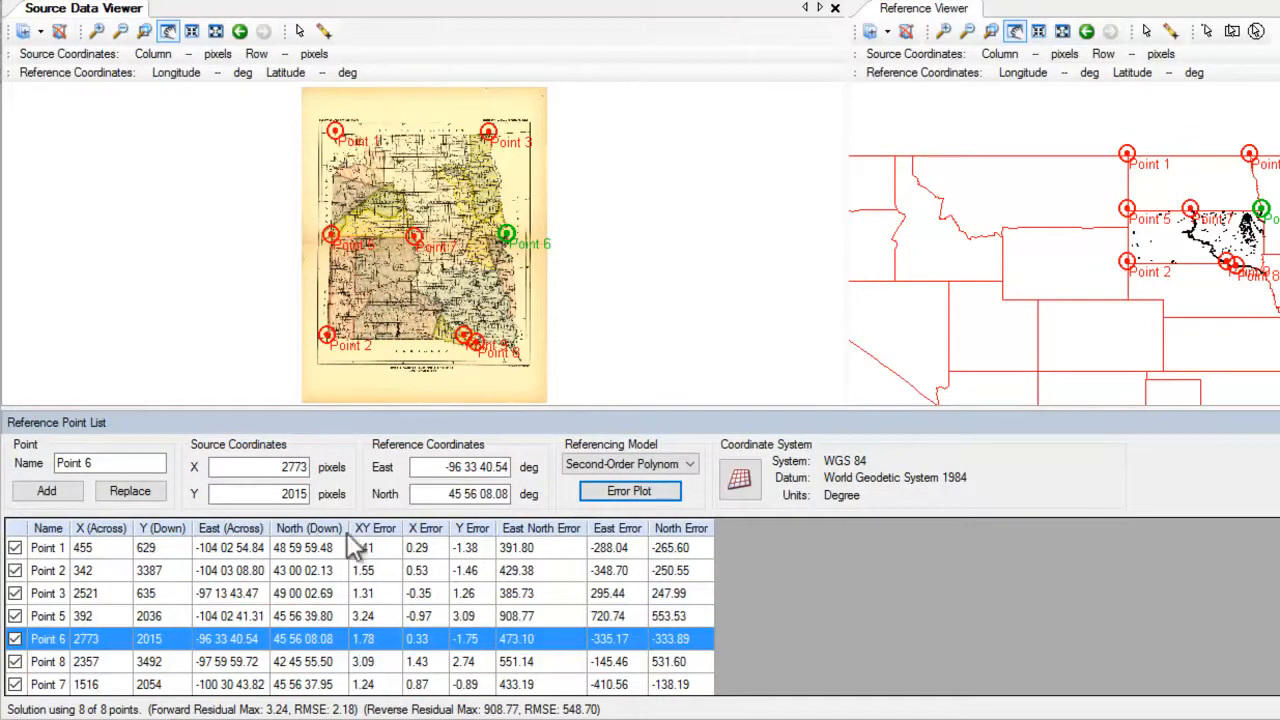
# Zoom in on the source map around Point 1, then on the bottom edge near Nebraska.
pyautogui.click(96, 31)
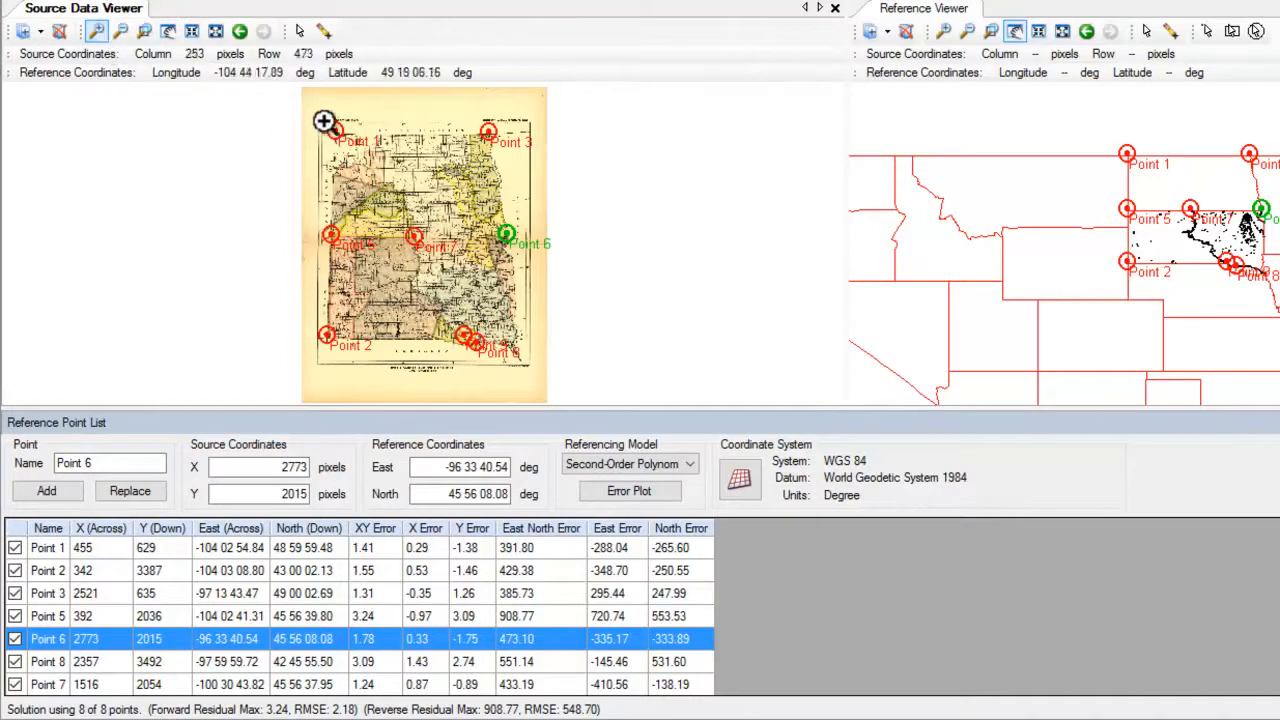
pyautogui.click(363, 154)
pyautogui.click(358, 194)
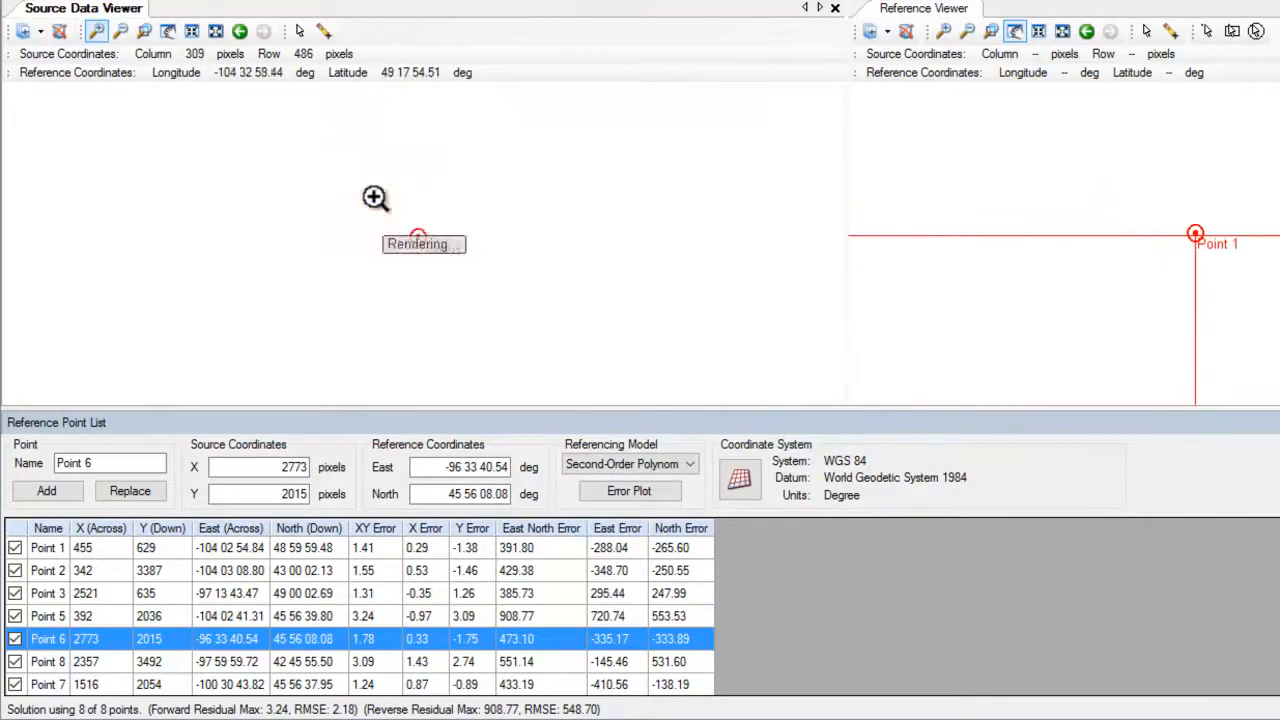
pyautogui.click(410, 248)
pyautogui.click(423, 238)
pyautogui.click(423, 230)
pyautogui.click(415, 230)
pyautogui.click(409, 227)
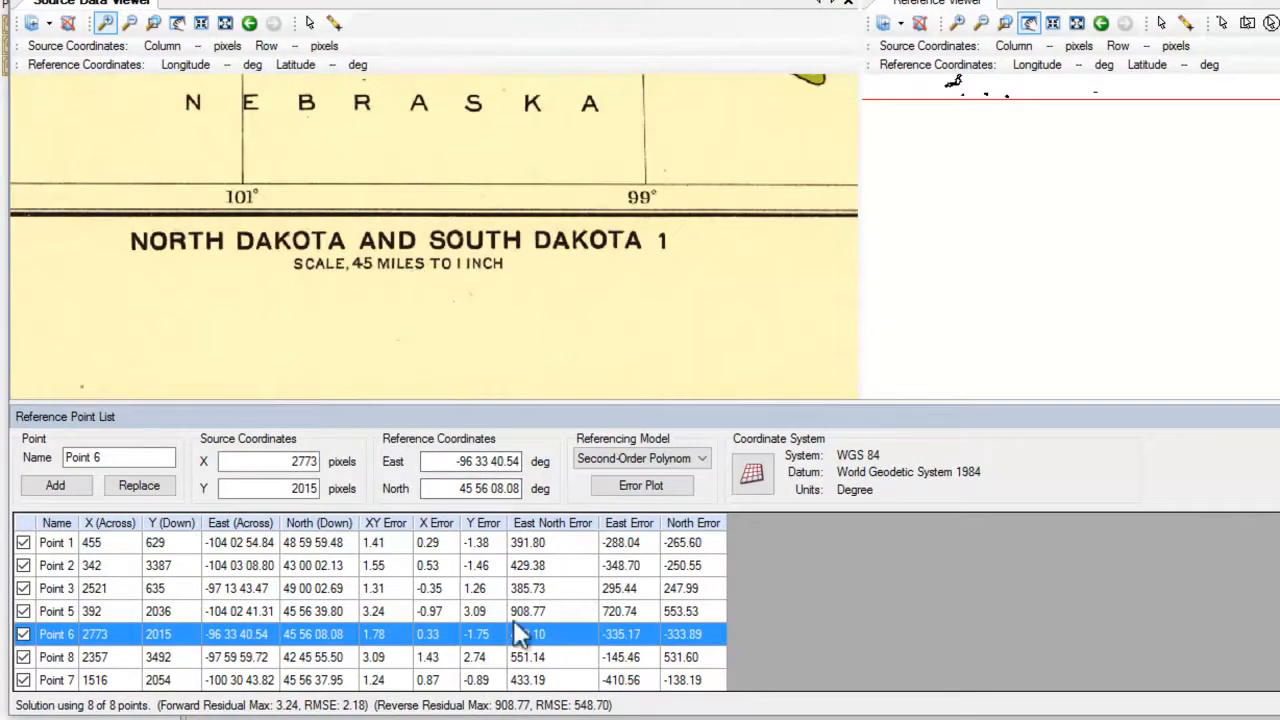
pyautogui.click(690, 178)
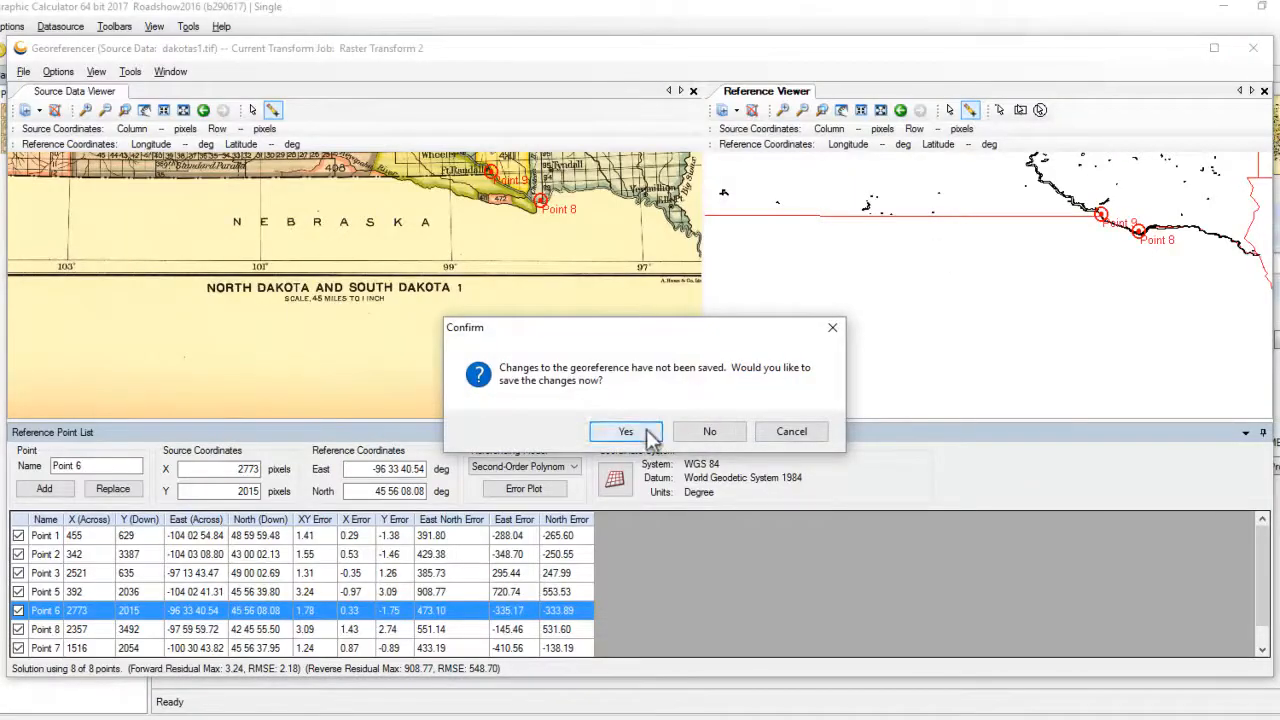
# Confirm saving the reference point changes and write them to Dakotas1.rsf.
pyautogui.click(622, 429)
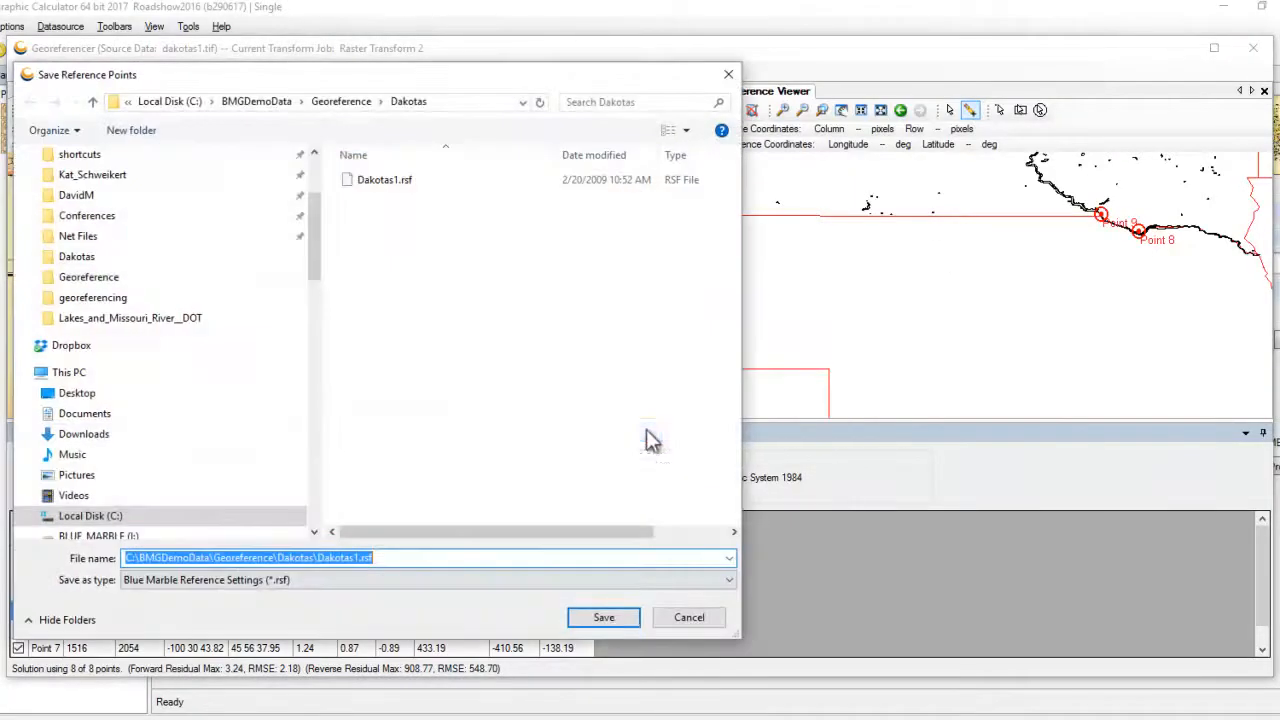
pyautogui.click(606, 620)
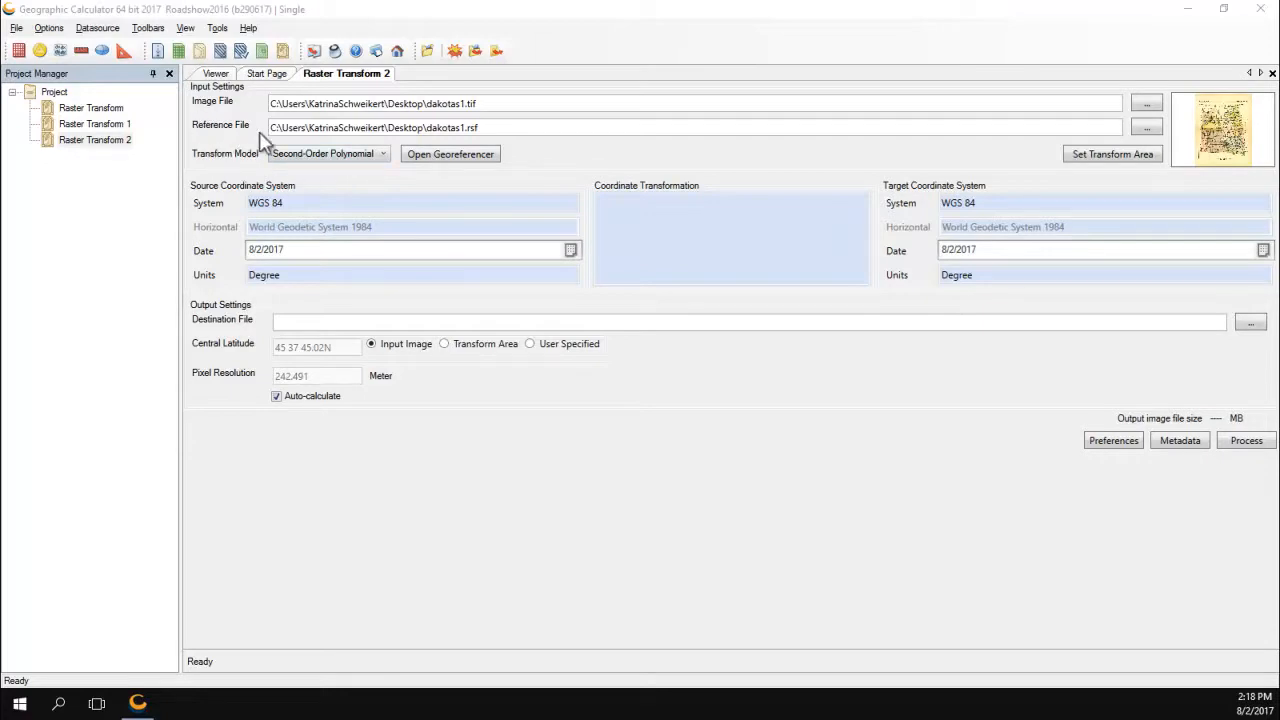
# Set the destination file to dakotas_geo.tif using the TIFF and GeoTIFF (*.tif) format.
pyautogui.click(1254, 328)
pyautogui.write('dakotas_geo')
pyautogui.click(277, 507)
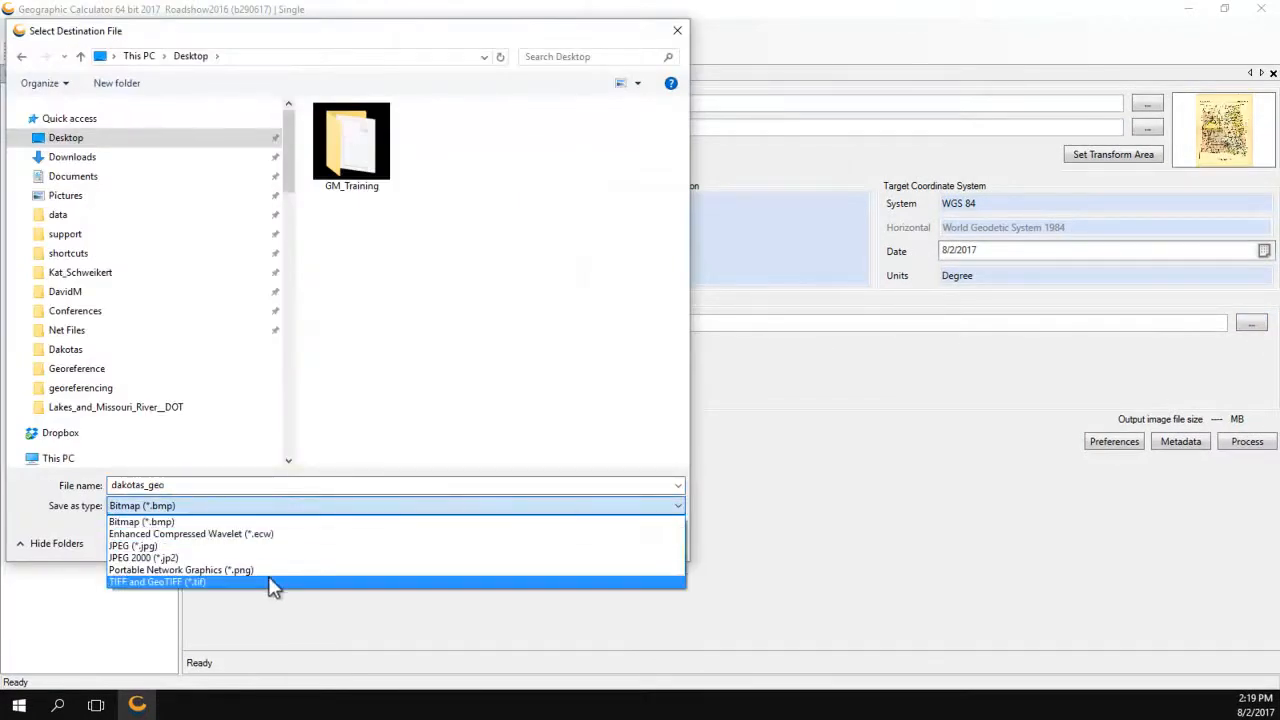
pyautogui.click(273, 583)
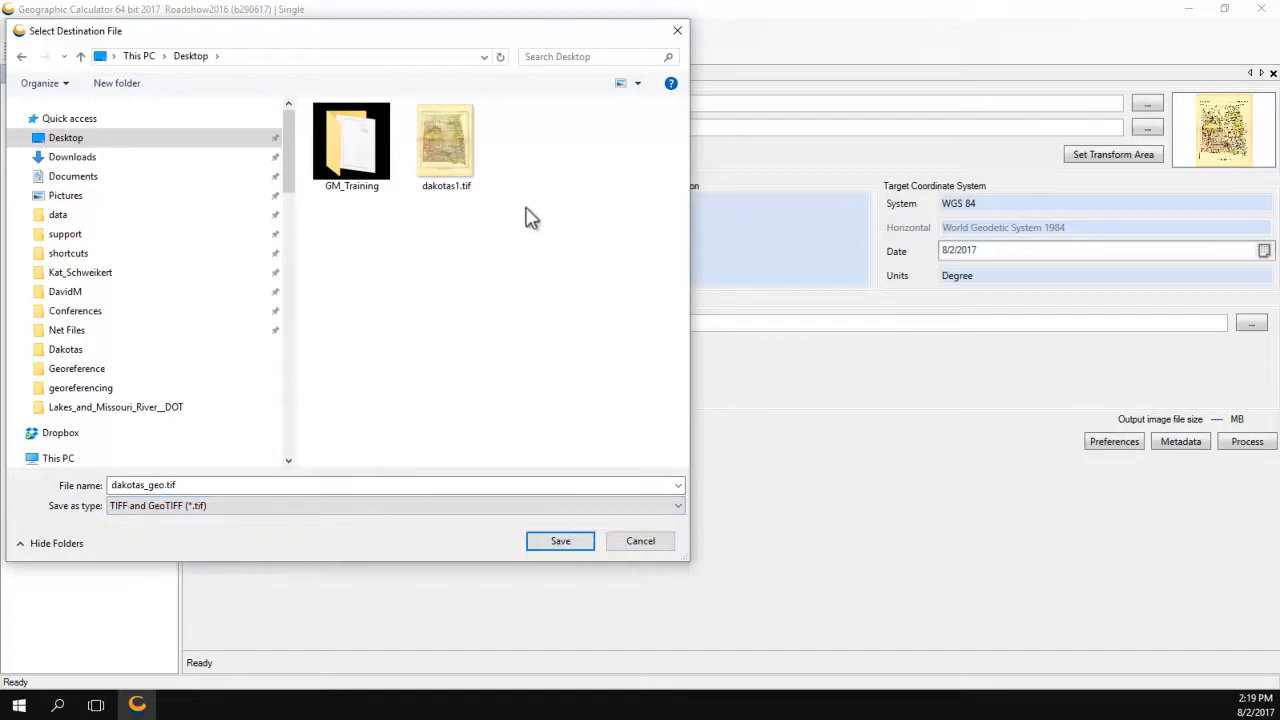
pyautogui.click(576, 550)
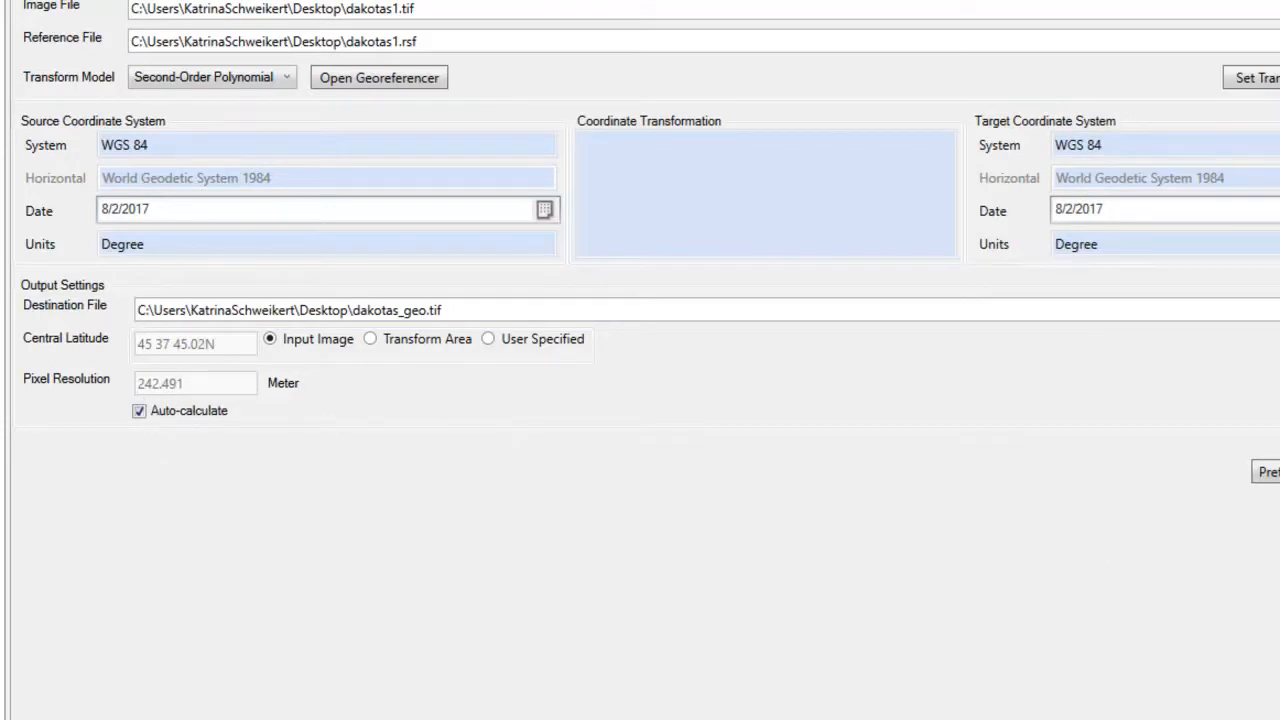
# In raster preferences, keep only GeoTIFF as the reference file type and keep Nearest Neighbor resampling.
pyautogui.click(1266, 472)
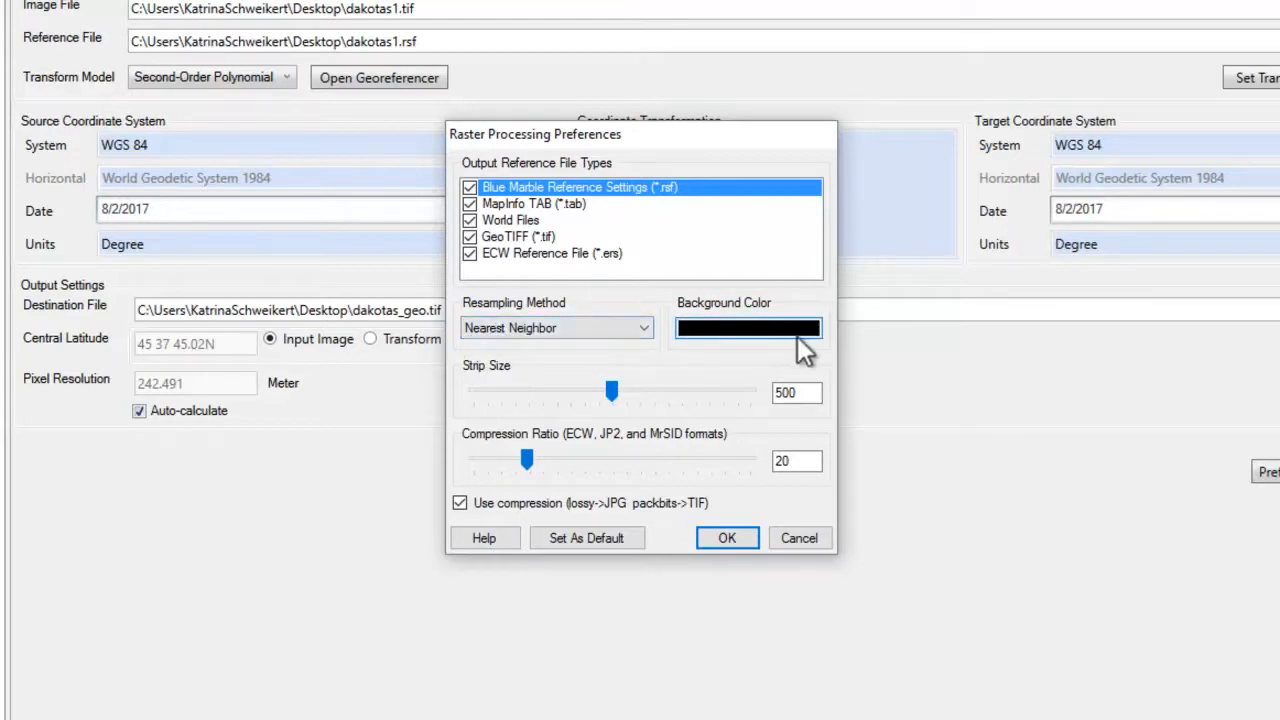
pyautogui.click(470, 254)
pyautogui.click(470, 237)
pyautogui.click(470, 220)
pyautogui.click(470, 204)
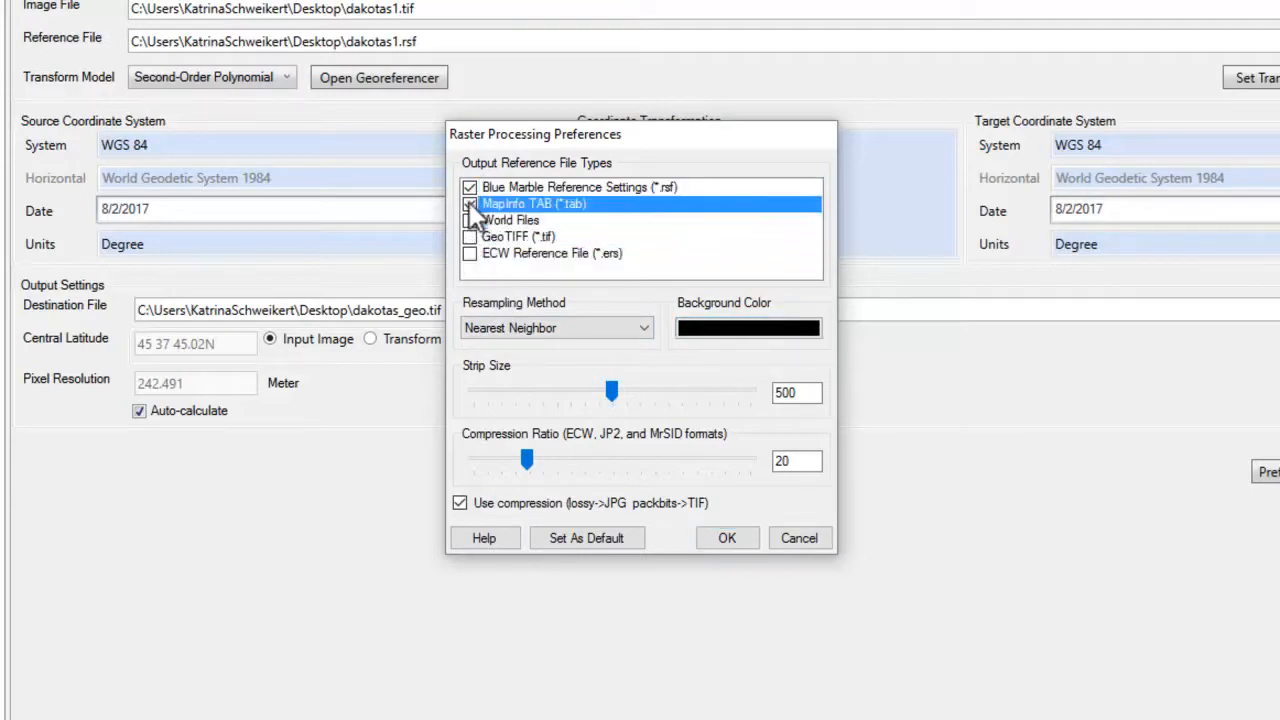
pyautogui.click(469, 188)
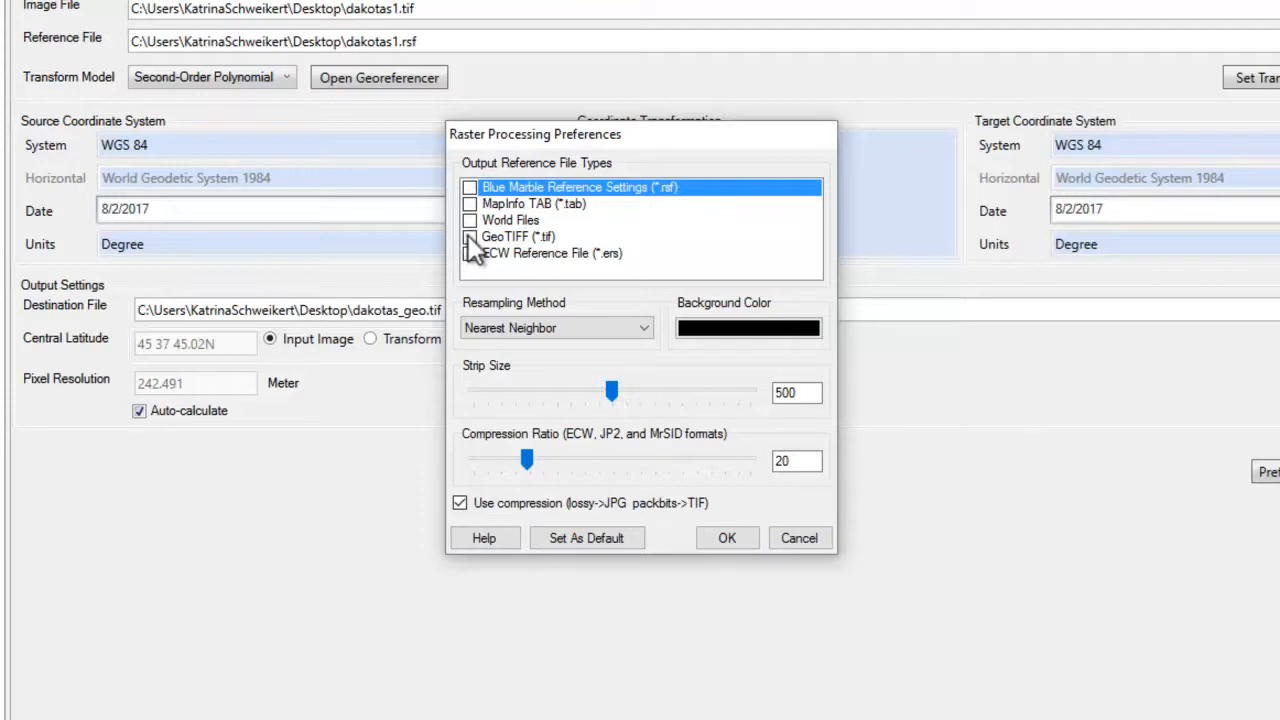
pyautogui.click(470, 237)
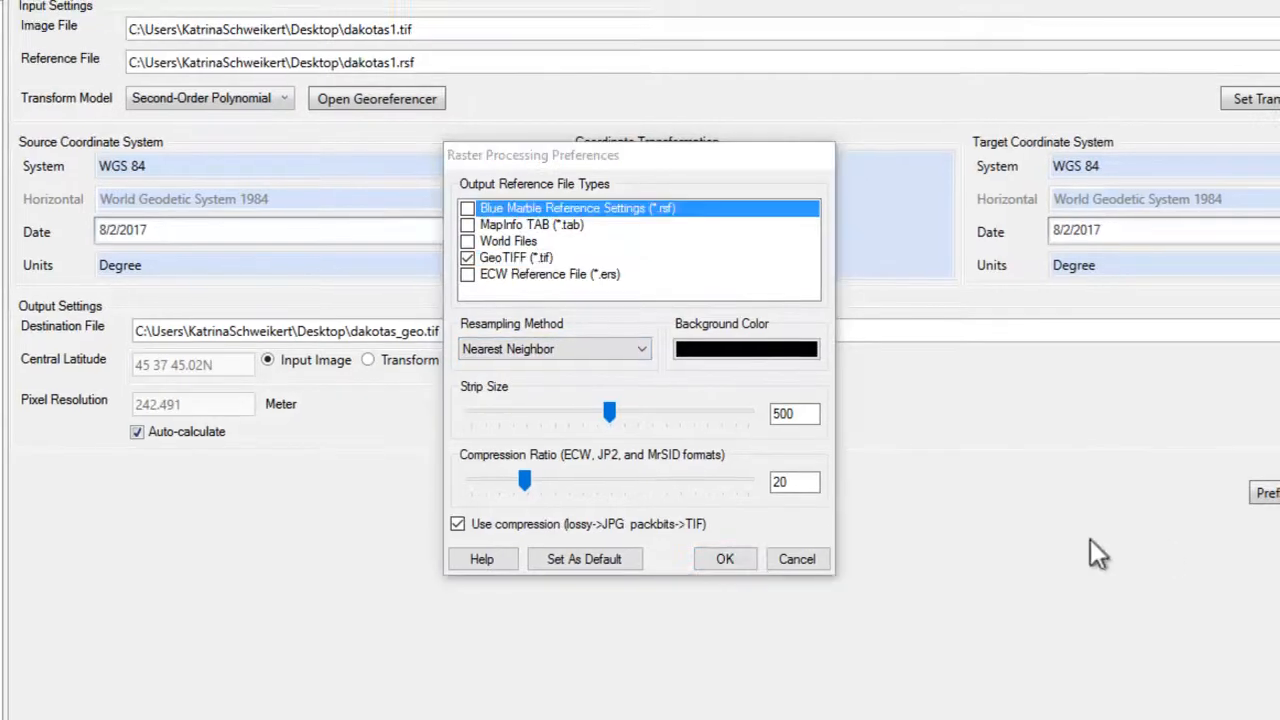
pyautogui.click(612, 350)
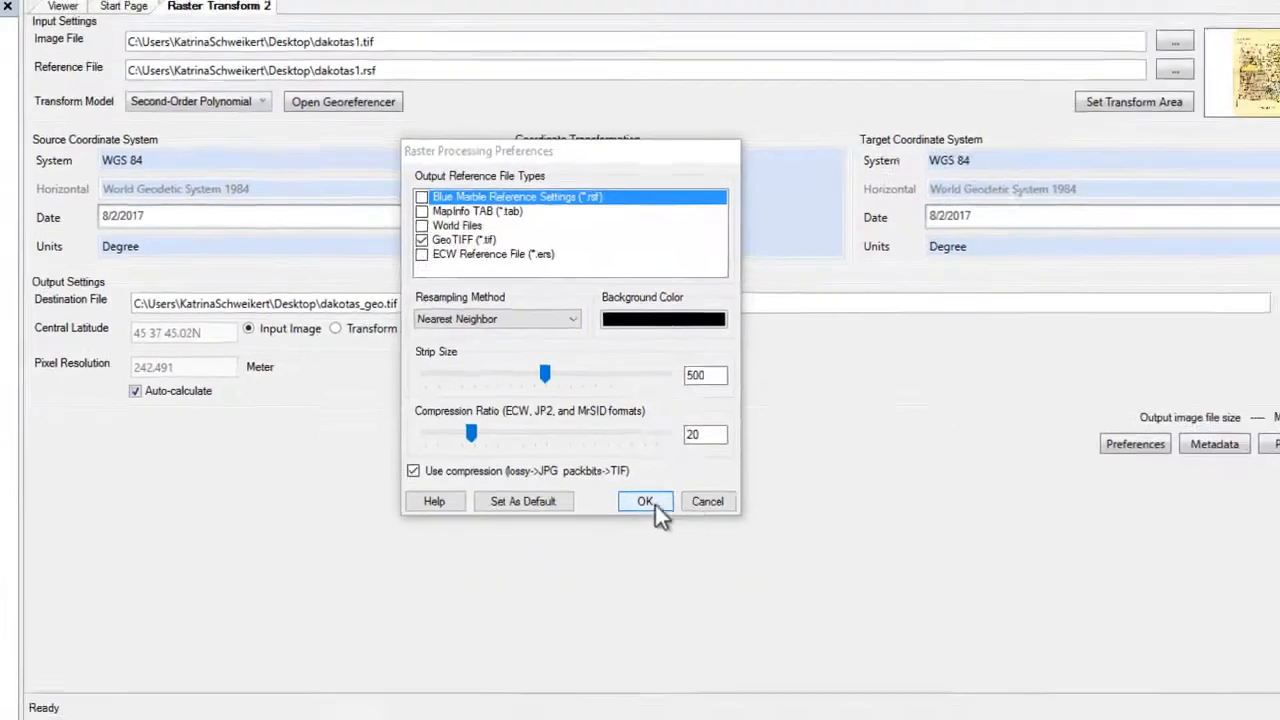
pyautogui.click(648, 503)
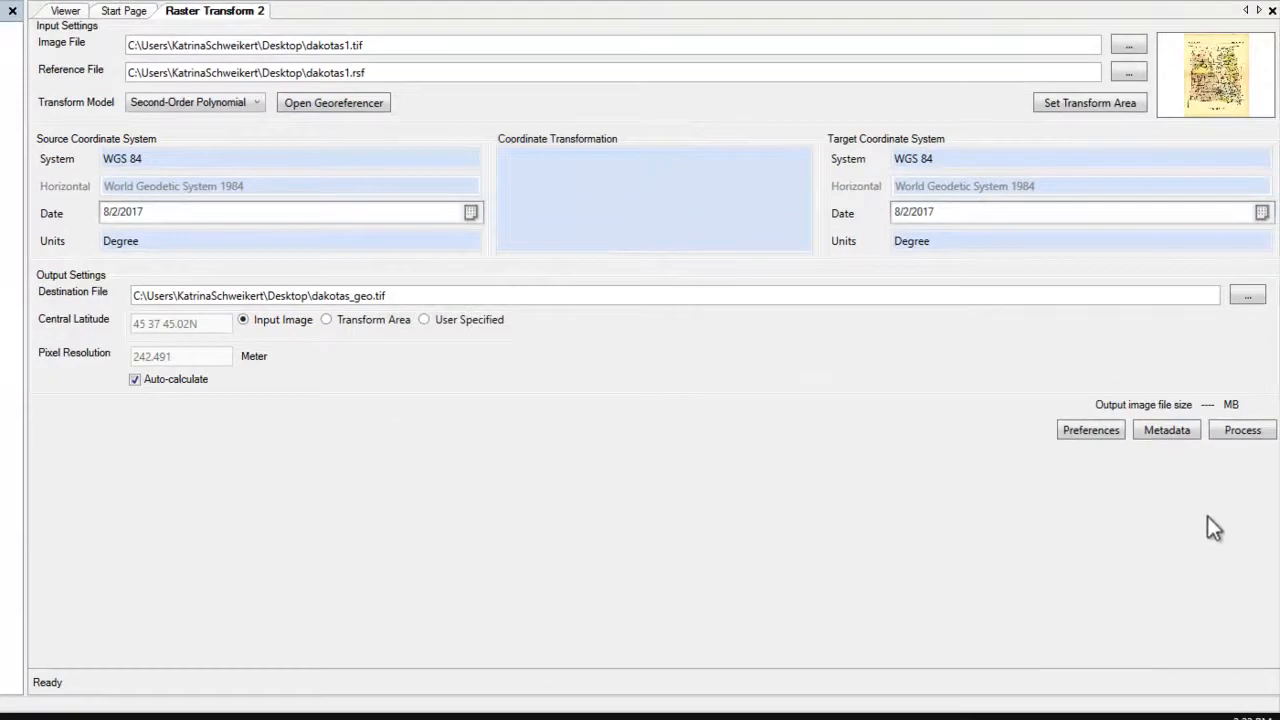
# Process the raster transform and open the georeferenced Dakotas image in a new map.
pyautogui.click(1233, 438)
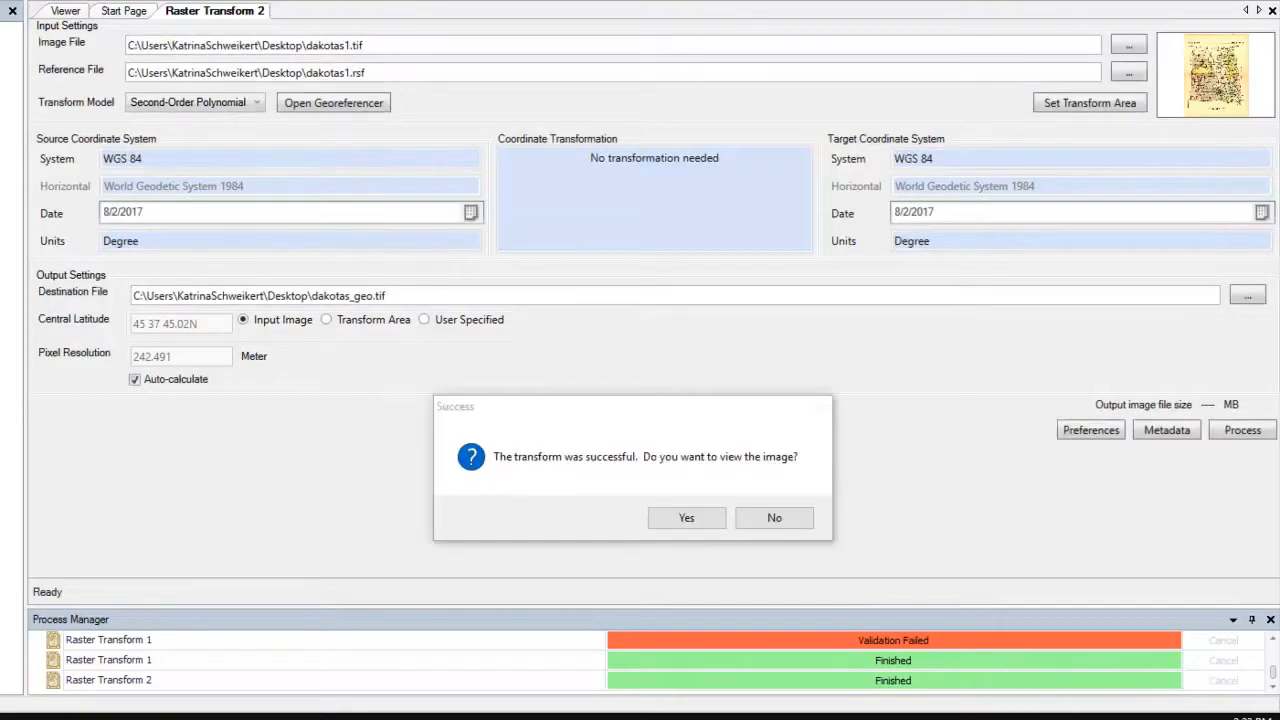
pyautogui.click(680, 515)
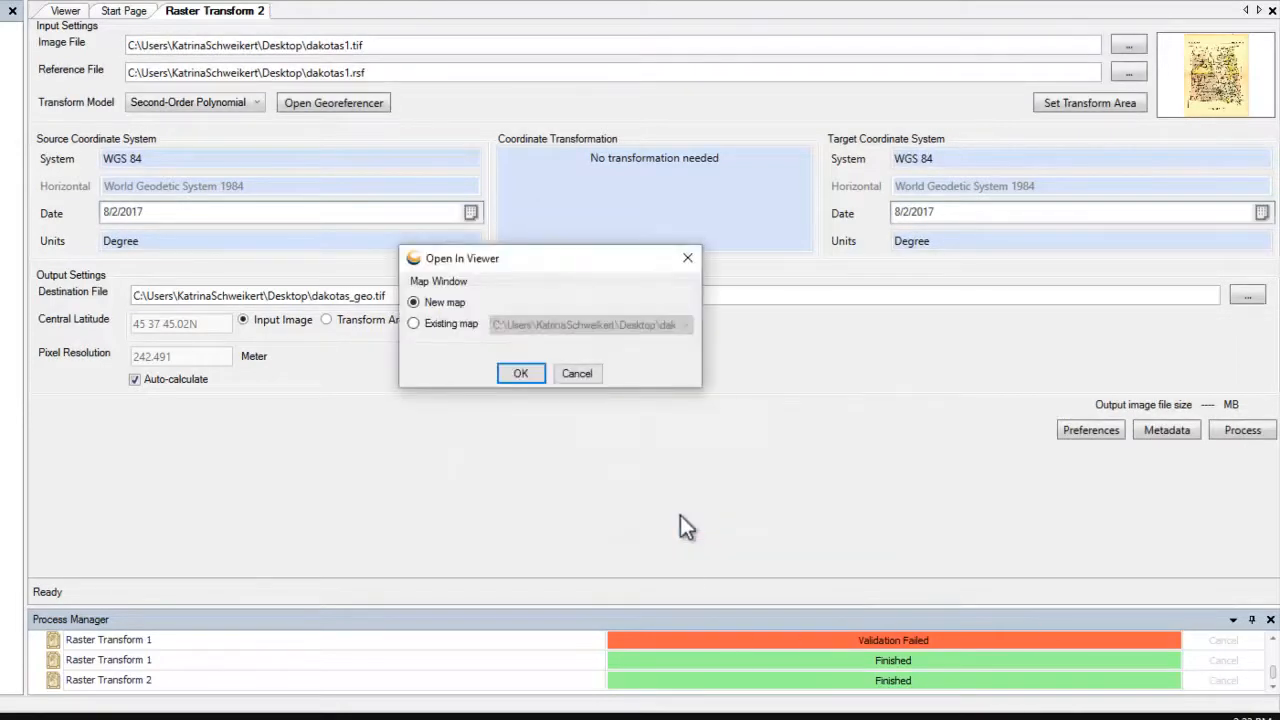
pyautogui.click(574, 441)
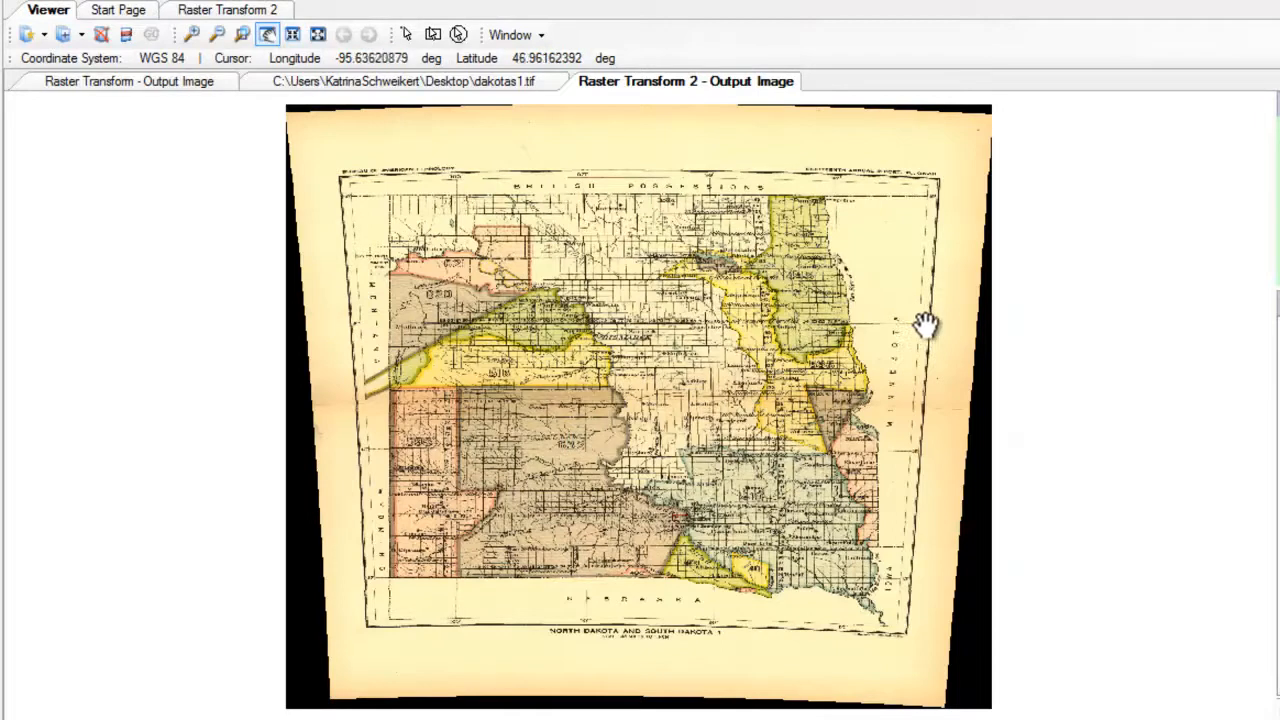
pyautogui.click(46, 37)
# Overlay CONUS_States.TAB and zoom into northeast South Dakota near Lake Traverse to check borders.
pyautogui.moveTo(96, 88)
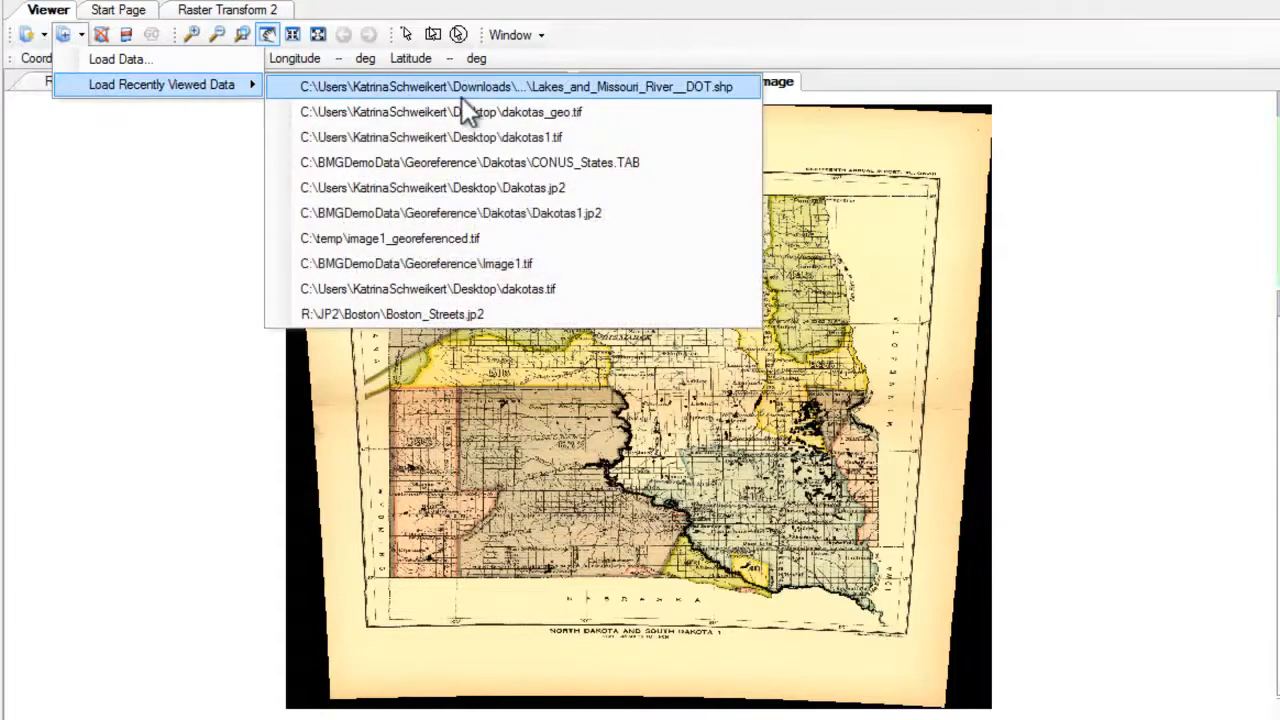
pyautogui.click(485, 165)
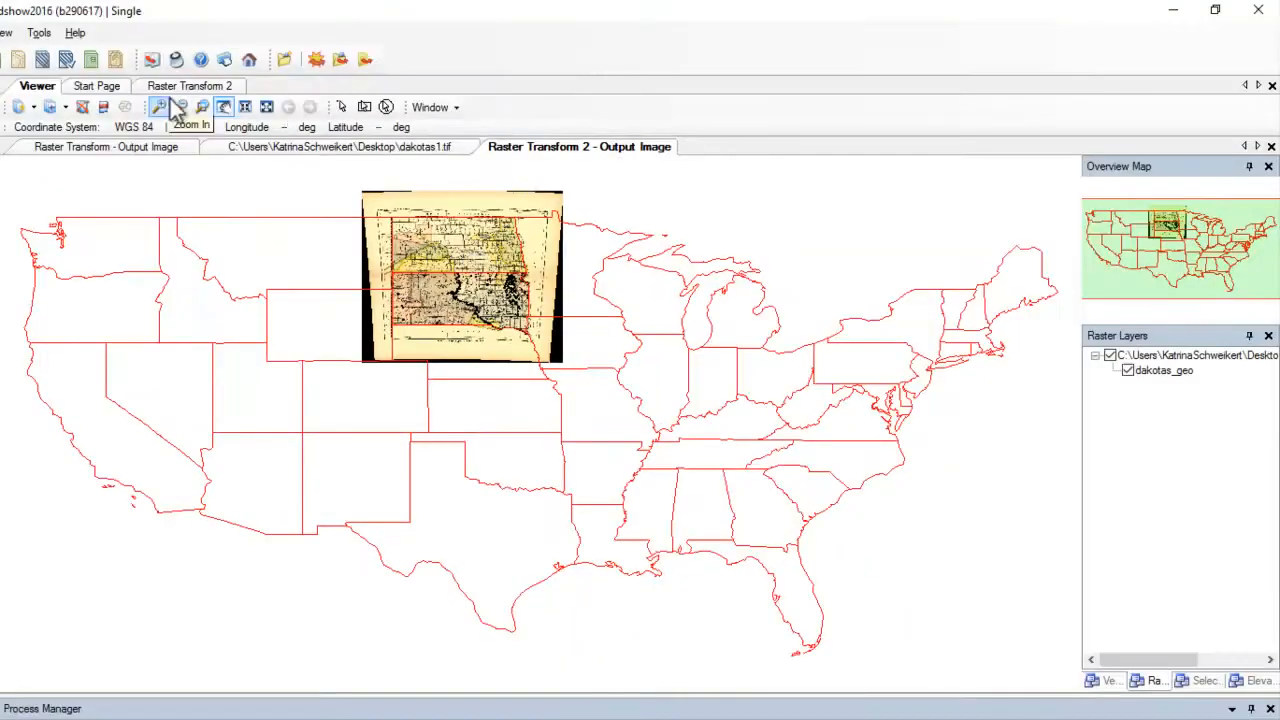
pyautogui.click(241, 34)
pyautogui.moveTo(386, 198); pyautogui.dragTo(586, 371)
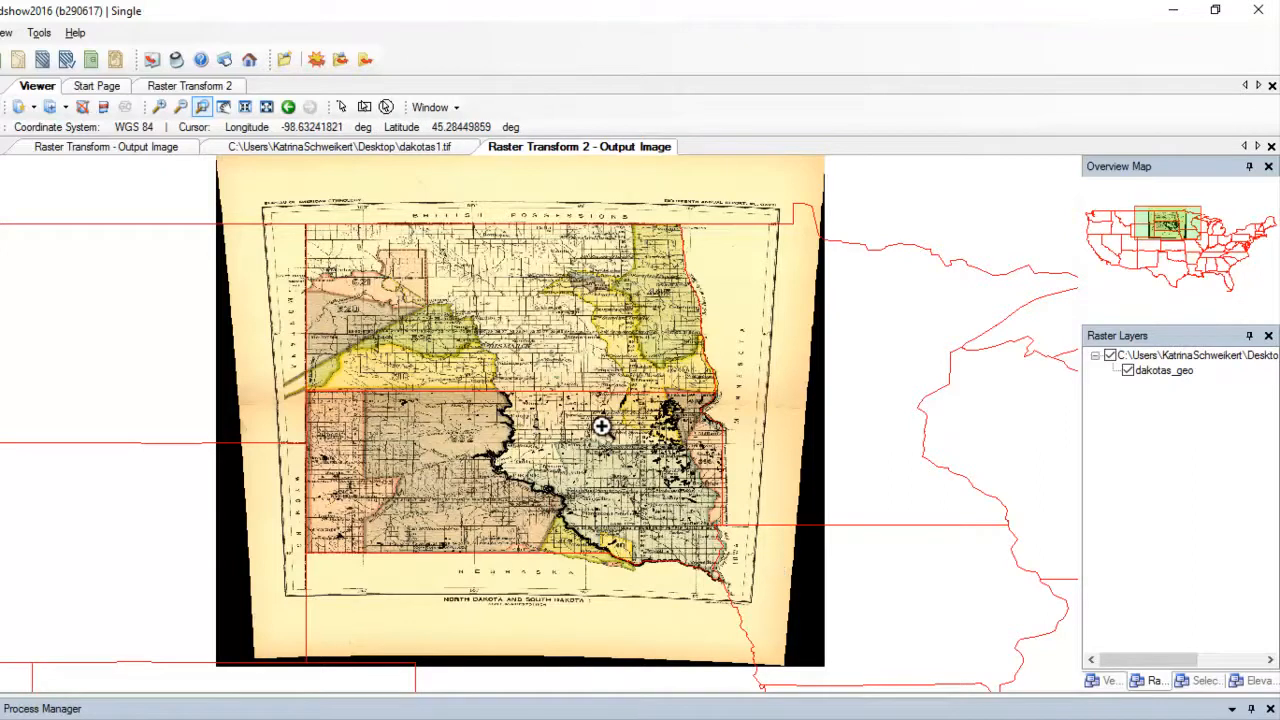
pyautogui.click(775, 448)
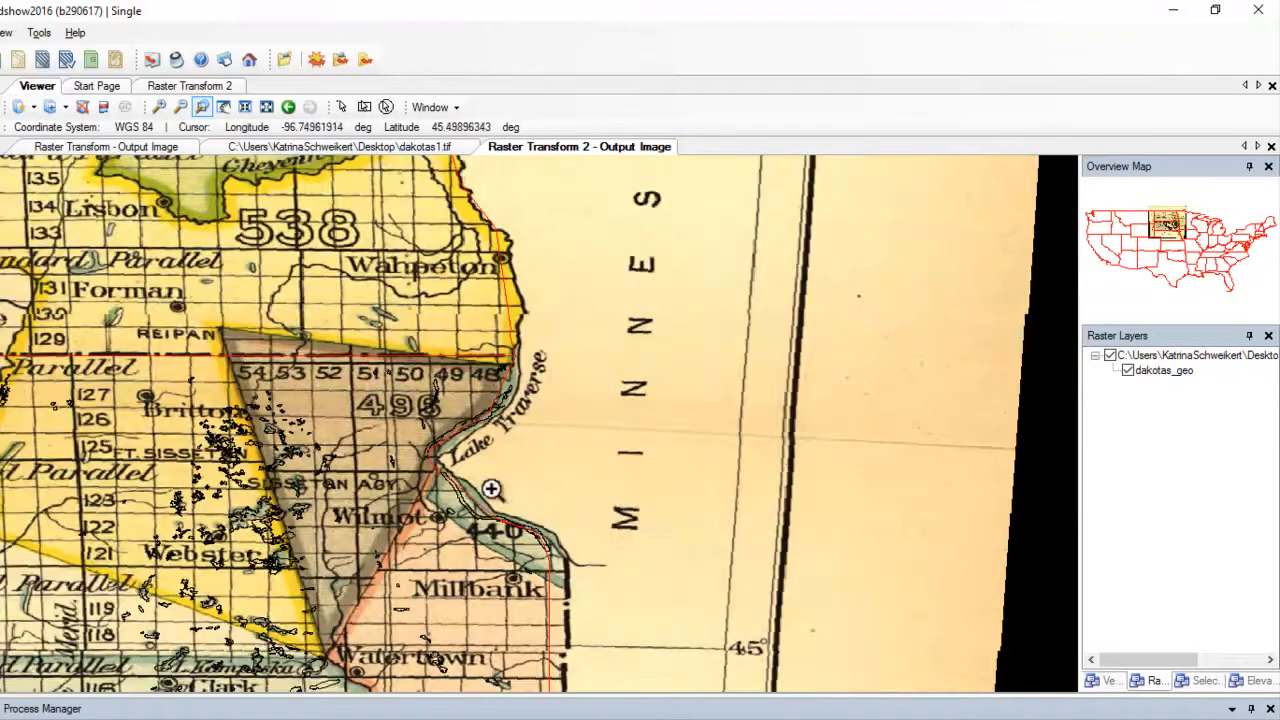